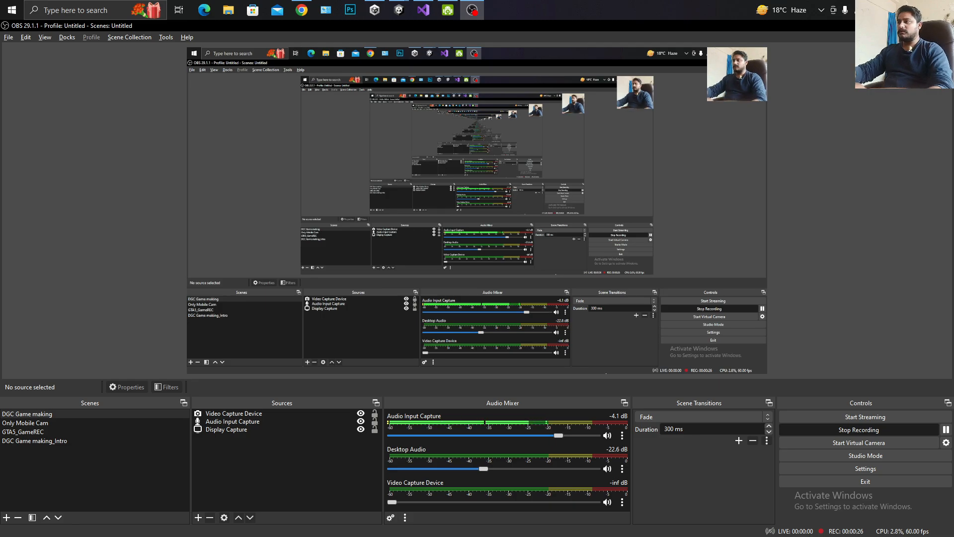
# Switch to the Line Color 3D Unity project, inspect the Level__Path object and collapse the Level_01 group in the hierarchy.
pyautogui.hotkey('alt', 'Tab')
pyautogui.hotkey('alt', 'Tab')
pyautogui.hotkey('alt', 'Tab')
pyautogui.hotkey('alt', 'Tab')
pyautogui.hotkey('alt', 'Tab')
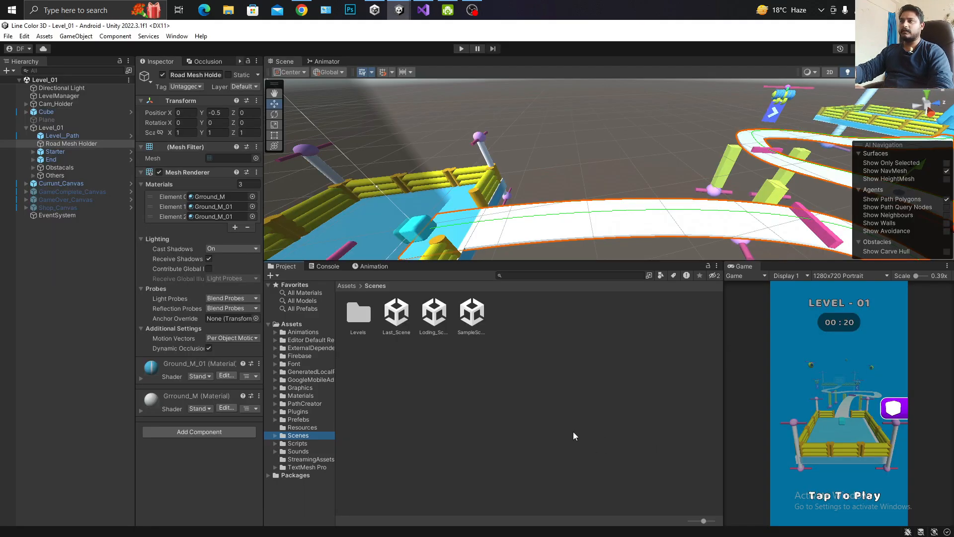
pyautogui.click(93, 133)
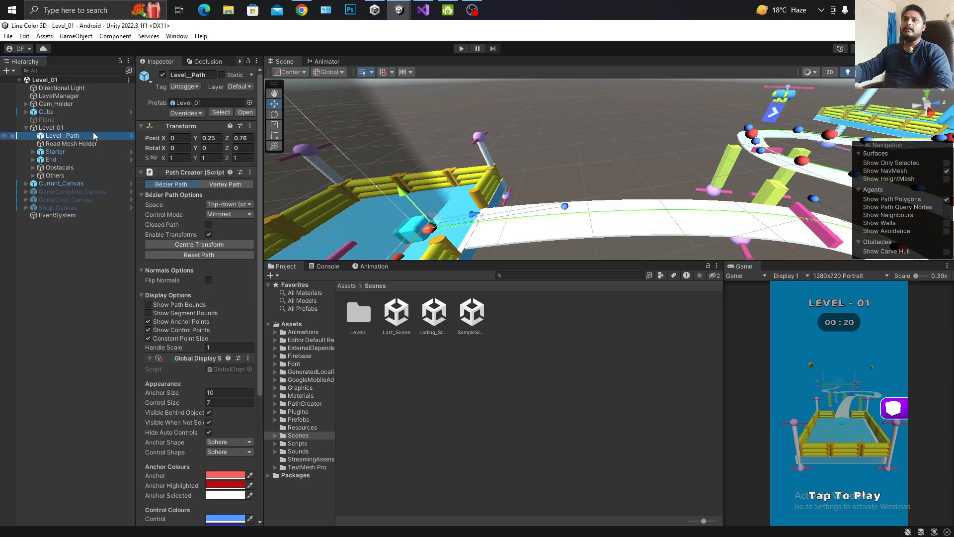
pyautogui.press('Left')
pyautogui.press('Left')
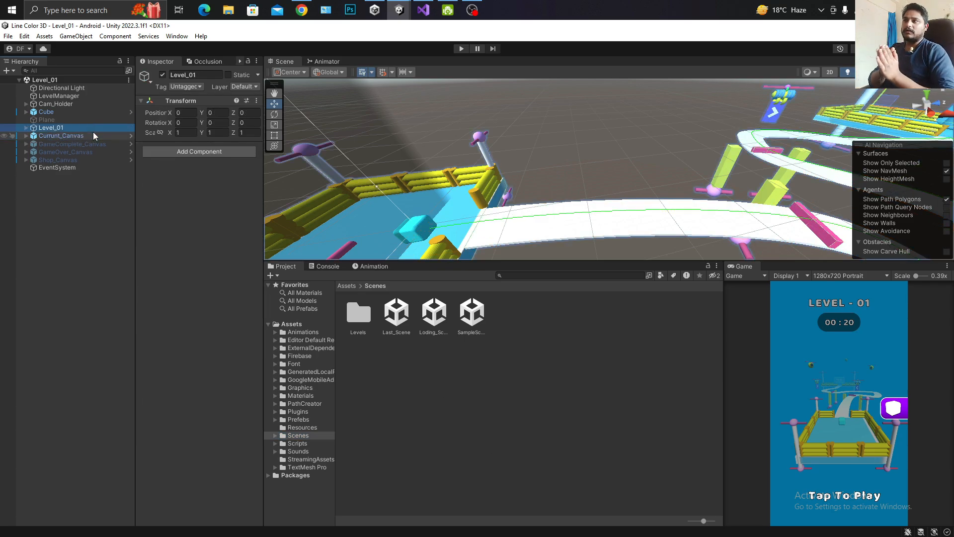
# Examine the Level_01 road in the scene and open the project's PathCreator assets folder.
pyautogui.moveTo(326, 194); pyautogui.dragTo(558, 199, button='right')
pyautogui.moveTo(579, 129); pyautogui.dragTo(535, 160, button='right')
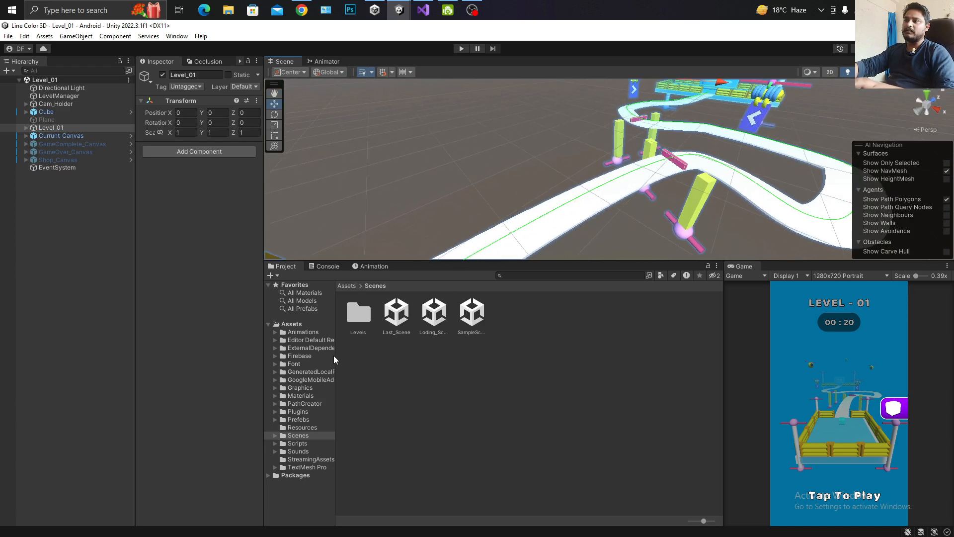
pyautogui.moveTo(674, 228); pyautogui.dragTo(650, 236, button='right')
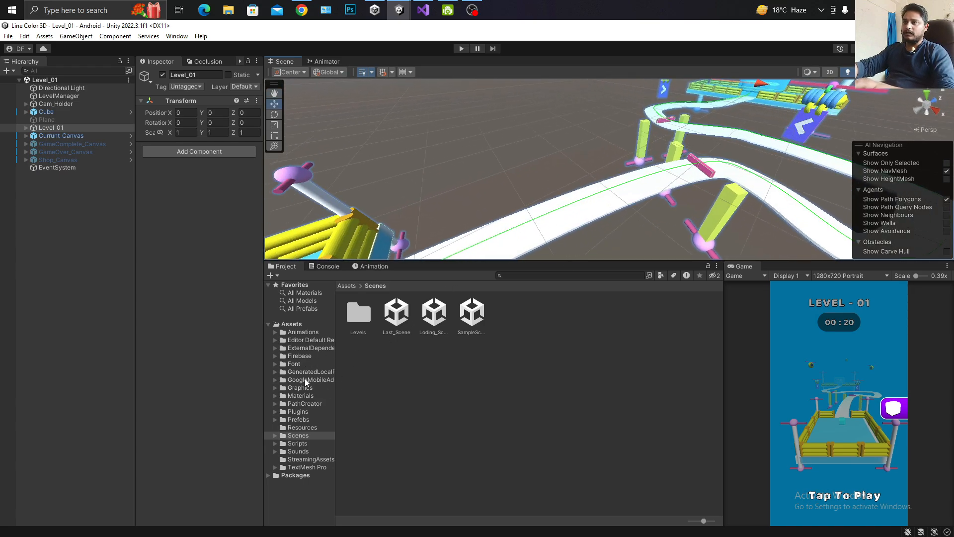
pyautogui.click(303, 403)
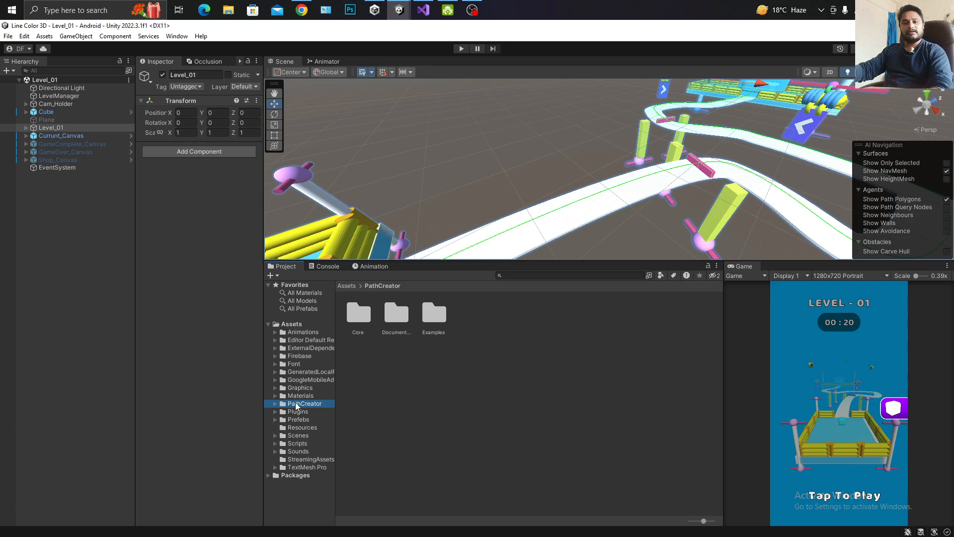
# Switch to the Line Color Draw Path Unity project and inspect the Example_Level prefab in the PathCreator folder.
pyautogui.hotkey('alt', 'Tab')
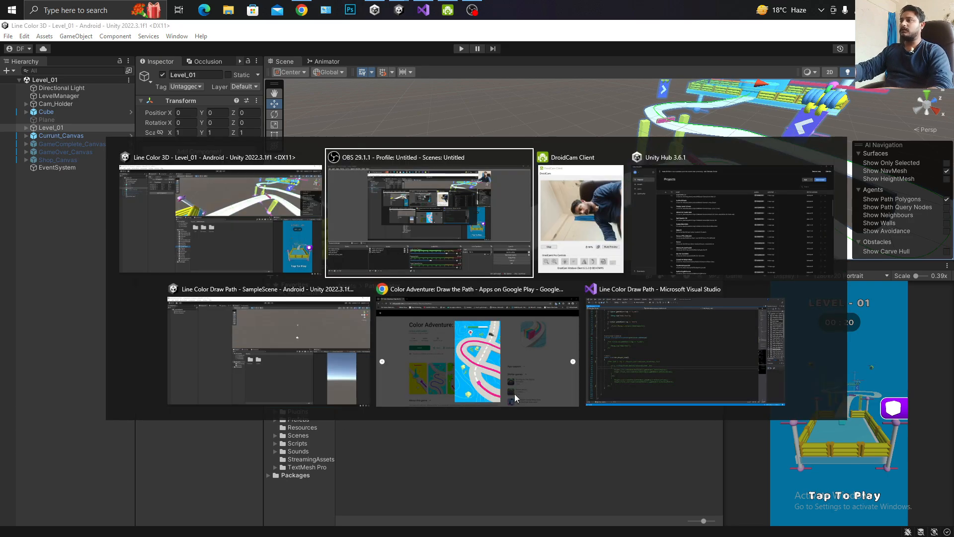
pyautogui.hotkey('alt', 'Tab')
pyautogui.hotkey('alt', 'Tab')
pyautogui.hotkey('alt', 'Tab')
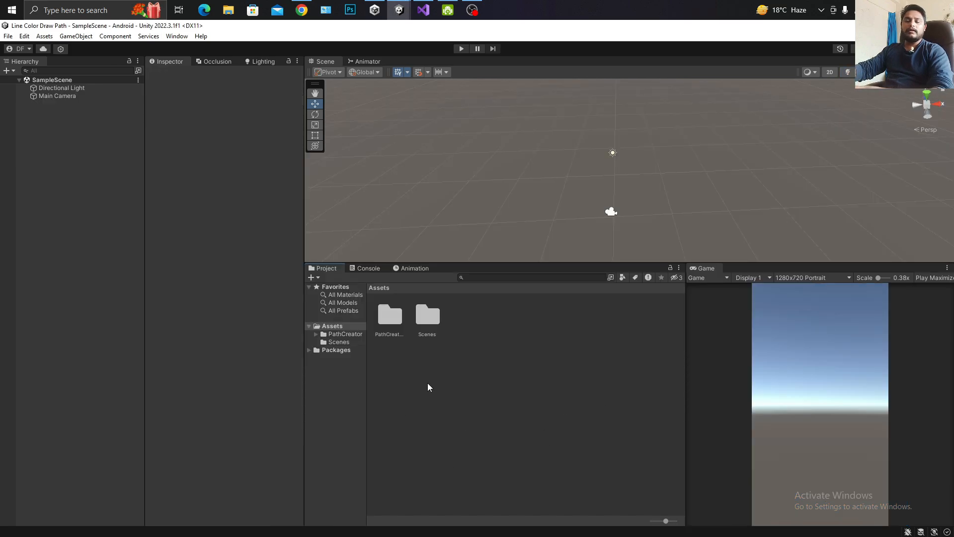
pyautogui.click(349, 334)
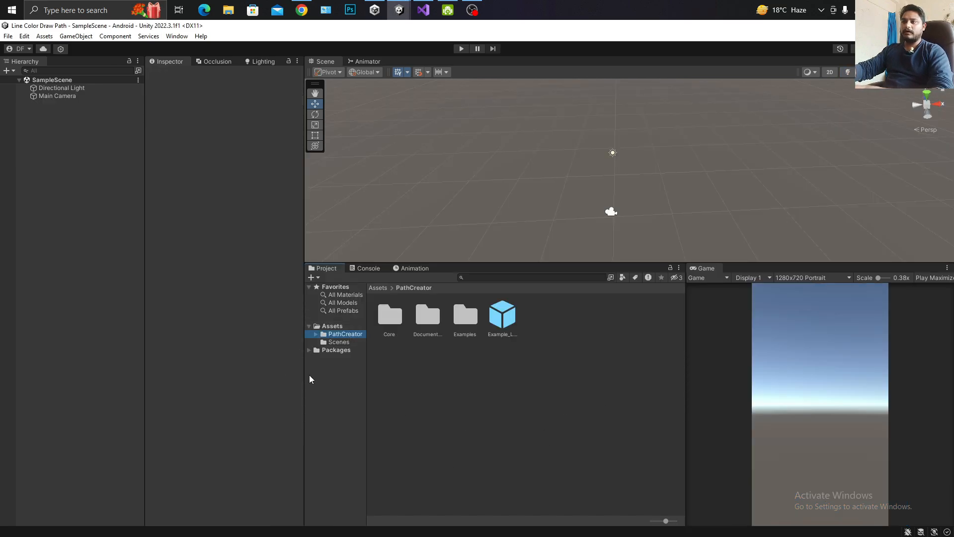
pyautogui.click(516, 357)
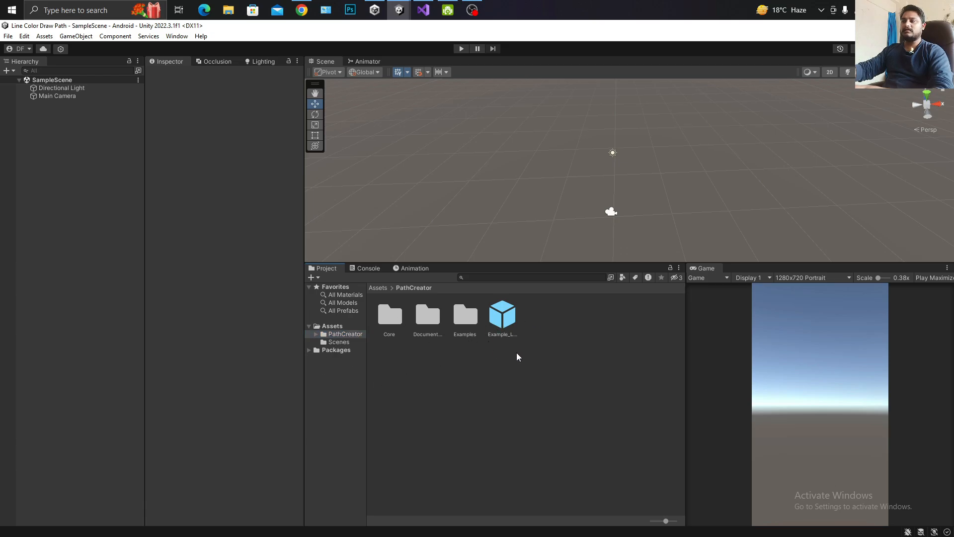
pyautogui.click(505, 318)
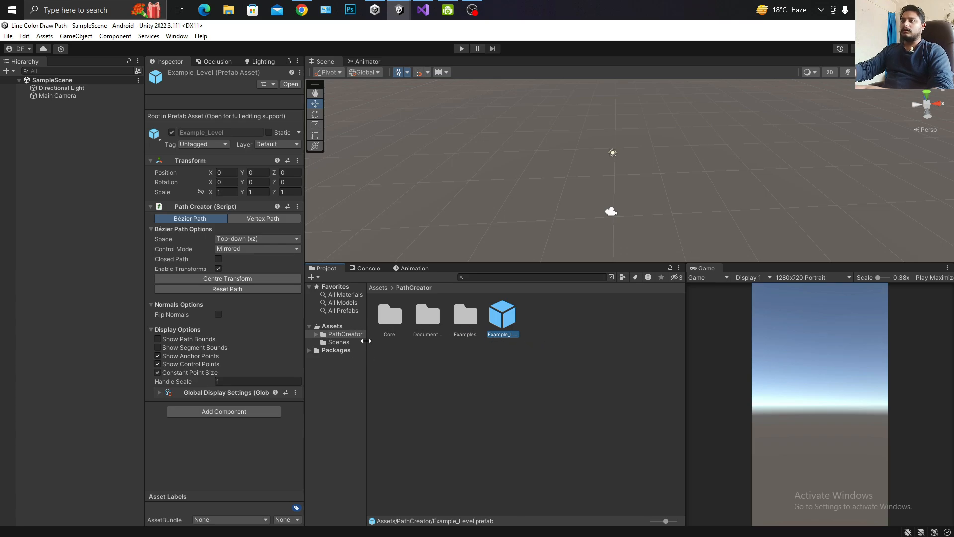
# Return to the Assets folder and close the Visual Studio window.
pyautogui.click(332, 325)
pyautogui.hotkey('alt', 'Tab')
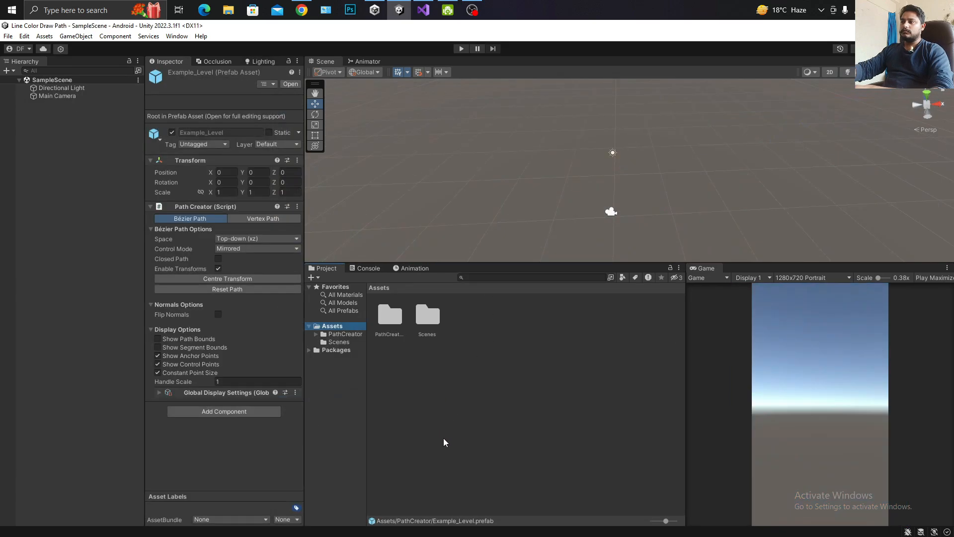
pyautogui.click(443, 440)
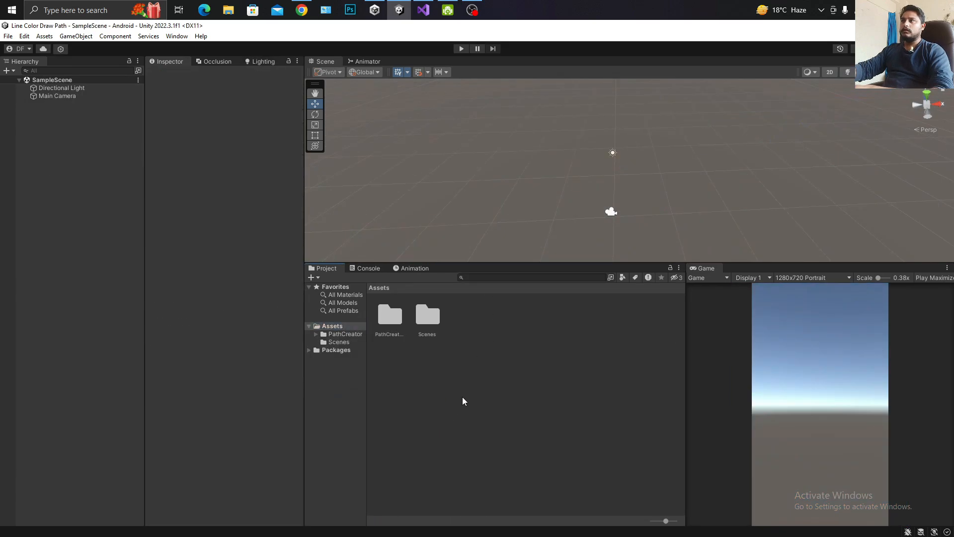
pyautogui.rightClick(423, 10)
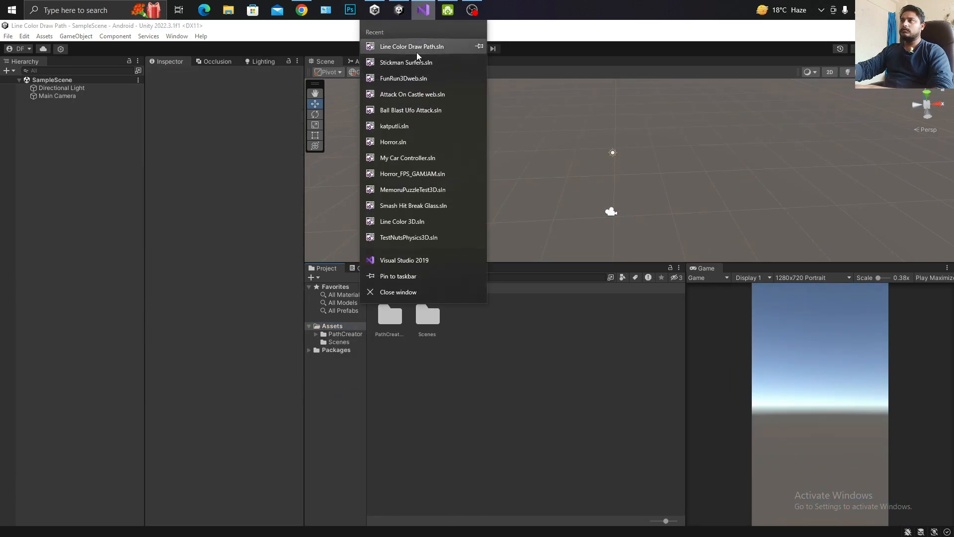
pyautogui.click(425, 292)
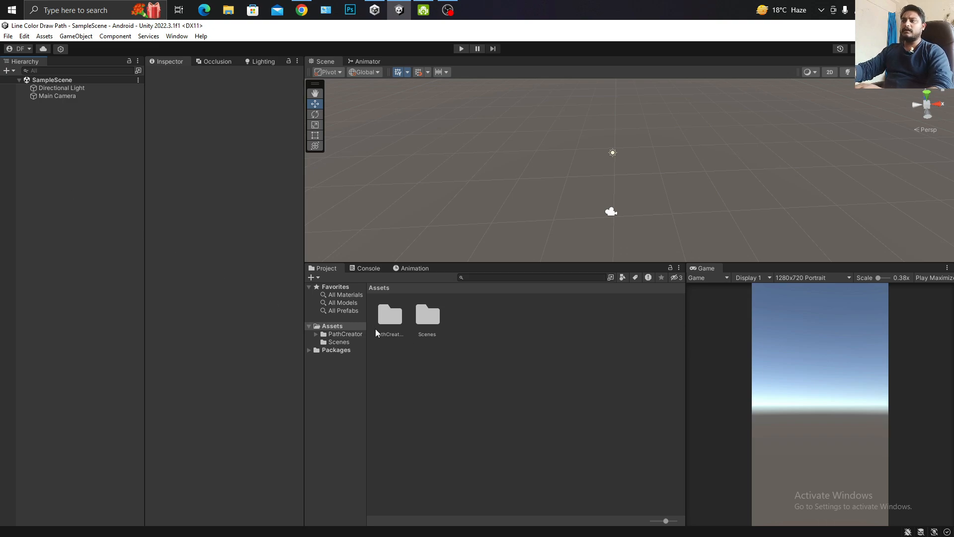
# Add the Example_Level prefab from the PathCreator folder to the SampleScene hierarchy.
pyautogui.click(386, 322)
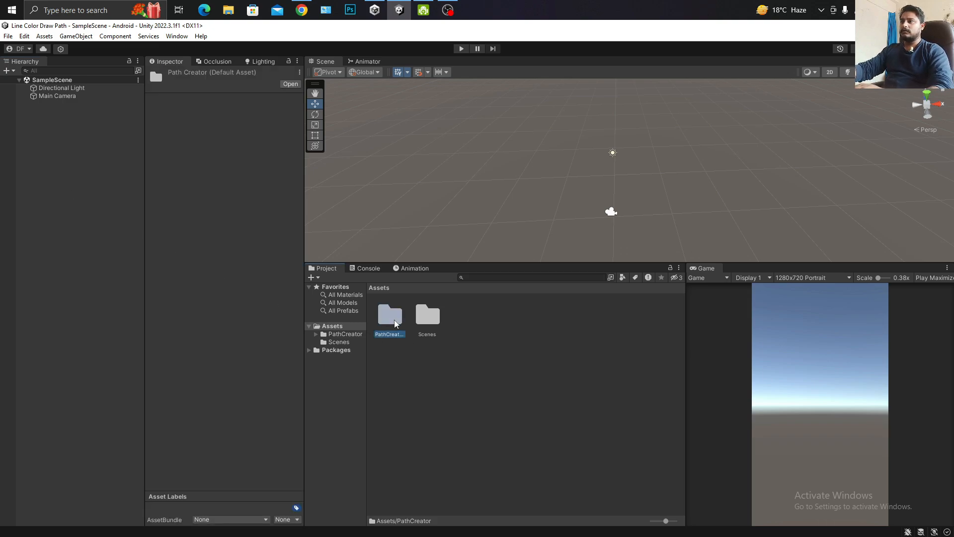
pyautogui.doubleClick(386, 322)
pyautogui.moveTo(502, 315); pyautogui.dragTo(60, 168)
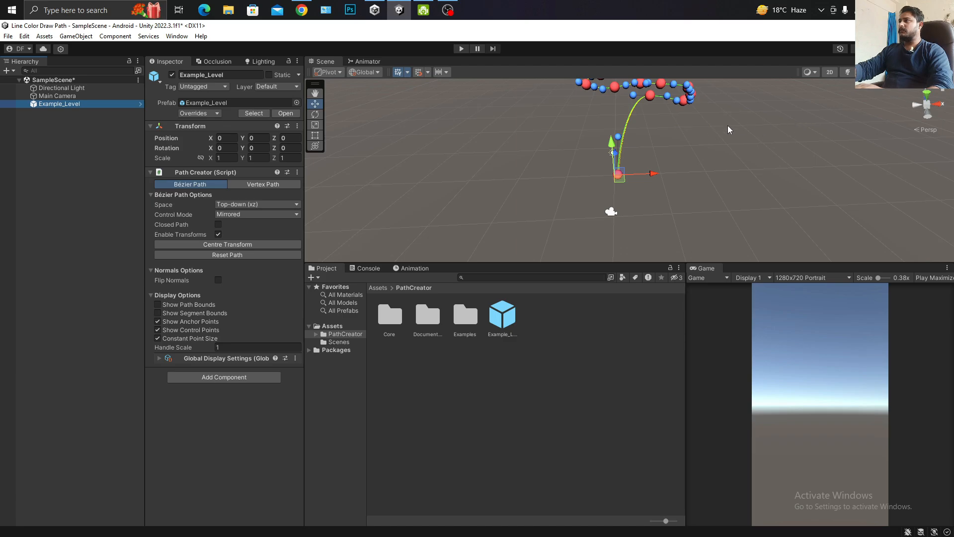
# Enlarge the Scene view and show the Example_Level path from the top in isometric projection.
pyautogui.keyDown('alt'); pyautogui.moveTo(729, 128); pyautogui.dragTo(664, 158); pyautogui.keyUp('alt')
pyautogui.moveTo(675, 161); pyautogui.dragTo(648, 178, button='middle')
pyautogui.keyDown('alt'); pyautogui.moveTo(649, 178); pyautogui.dragTo(685, 157); pyautogui.keyUp('alt')
pyautogui.moveTo(627, 167)
pyautogui.keyDown('alt'); pyautogui.mouseDown()
pyautogui.moveTo(692, 177)
pyautogui.moveTo(621, 170)
pyautogui.mouseUp(); pyautogui.keyUp('alt')
pyautogui.moveTo(670, 171); pyautogui.dragTo(595, 165, button='middle')
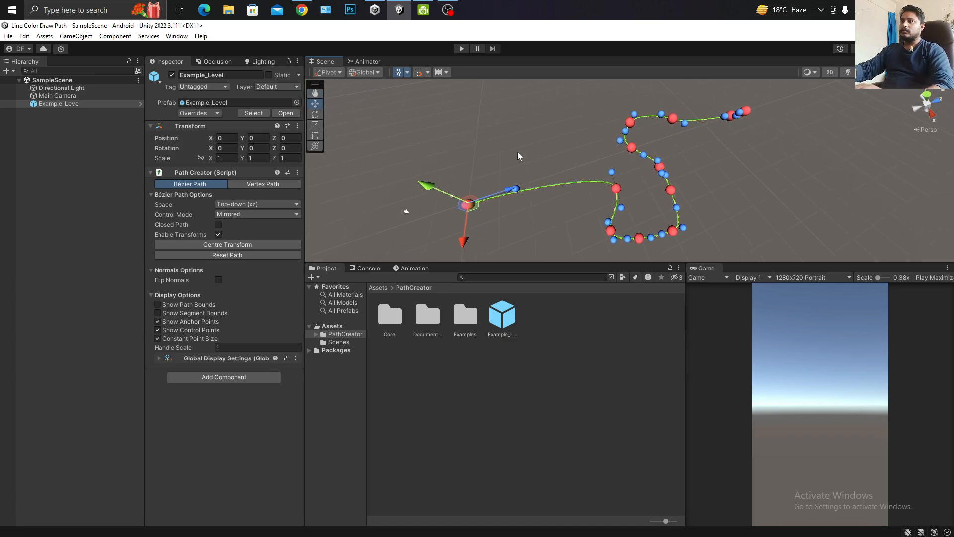
pyautogui.keyDown('alt'); pyautogui.moveTo(661, 169); pyautogui.dragTo(698, 172); pyautogui.keyUp('alt')
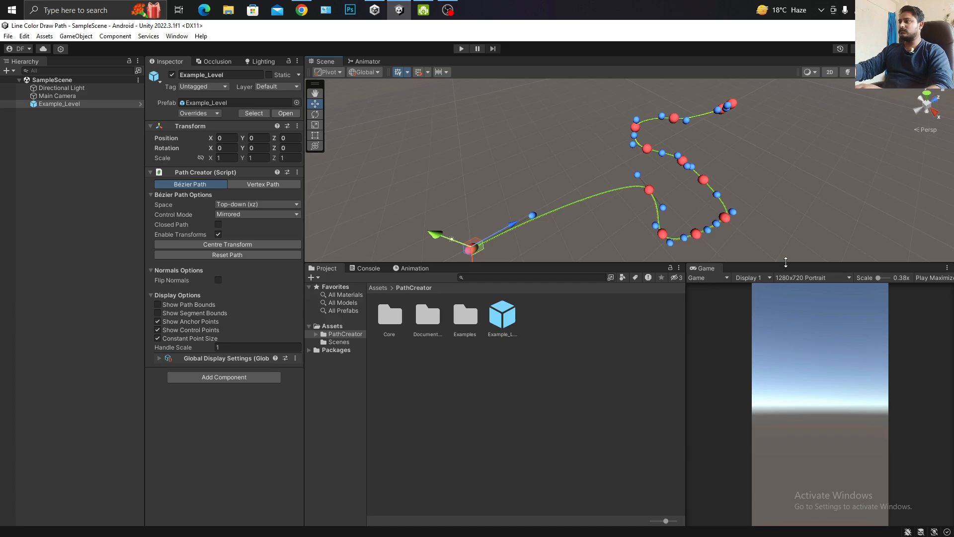
pyautogui.moveTo(785, 262); pyautogui.dragTo(756, 440)
pyautogui.keyDown('alt'); pyautogui.moveTo(711, 279); pyautogui.dragTo(597, 258); pyautogui.keyUp('alt')
pyautogui.moveTo(596, 258); pyautogui.dragTo(667, 231, button='middle')
pyautogui.scroll(4, 507, 266)
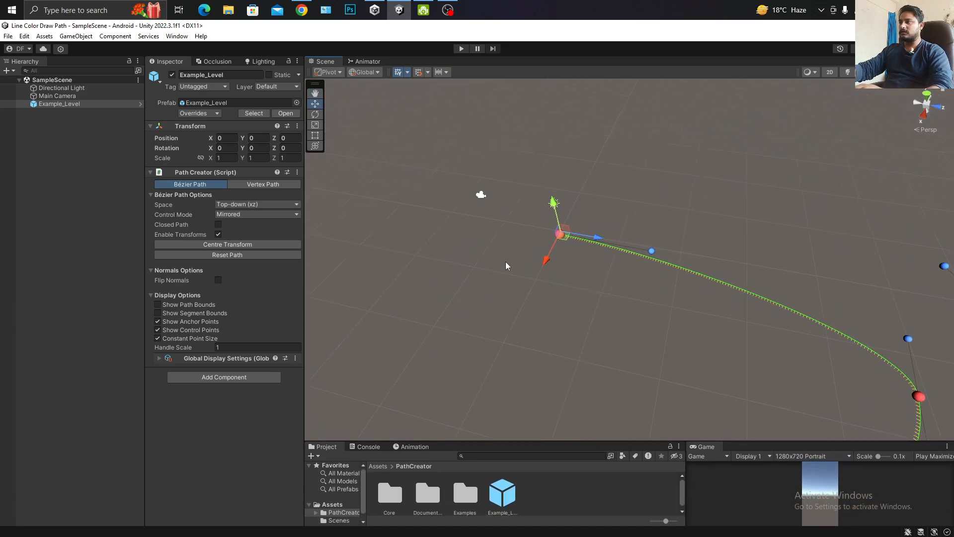
pyautogui.scroll(7, 699, 247)
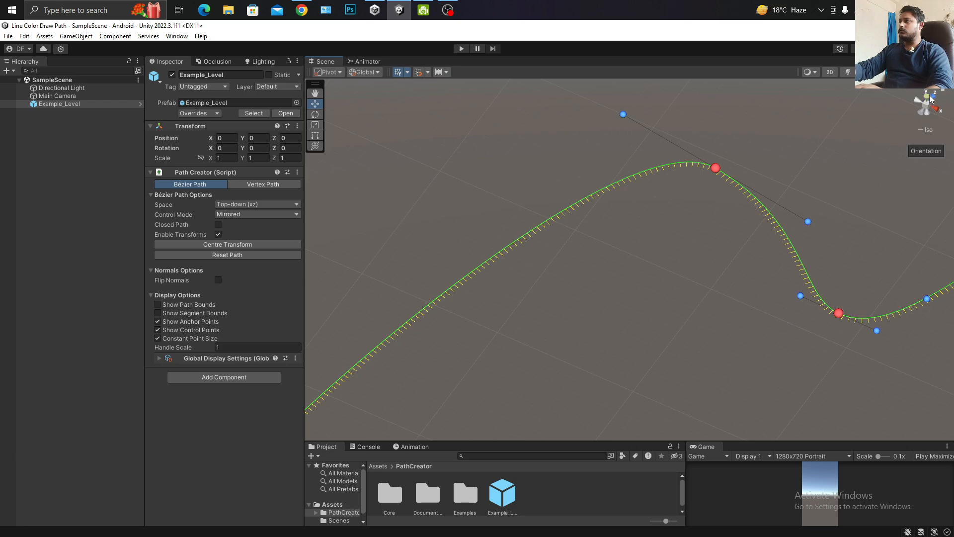
pyautogui.click(931, 99)
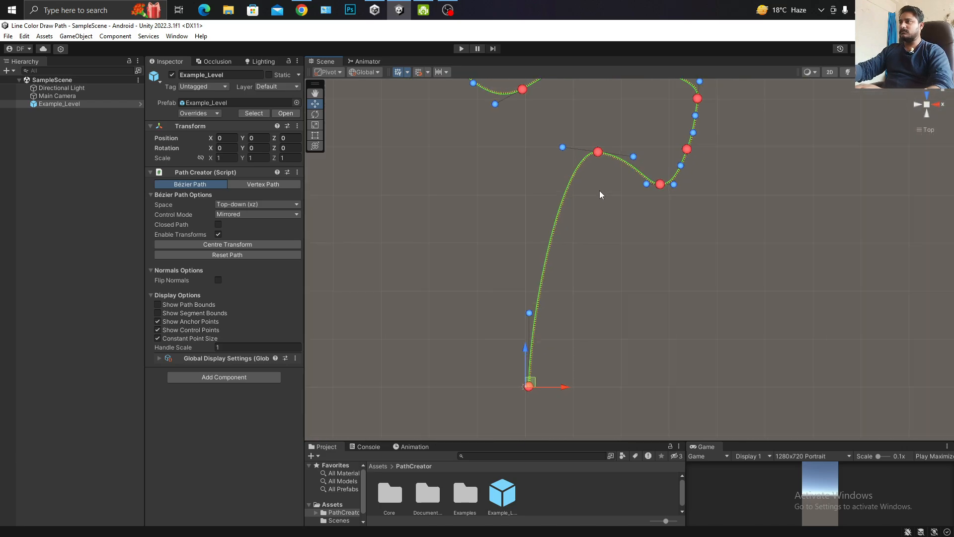
# Examine the anchor and control points along the whole Example_Level path from the top.
pyautogui.scroll(-5, 599, 195)
pyautogui.moveTo(597, 213); pyautogui.dragTo(591, 272, button='middle')
pyautogui.moveTo(605, 139)
pyautogui.mouseDown(button='middle')
pyautogui.moveTo(617, 256)
pyautogui.moveTo(616, 243)
pyautogui.mouseUp(button='middle')
pyautogui.moveTo(667, 169); pyautogui.dragTo(677, 94, button='middle')
pyautogui.moveTo(644, 231); pyautogui.dragTo(645, 77, button='middle')
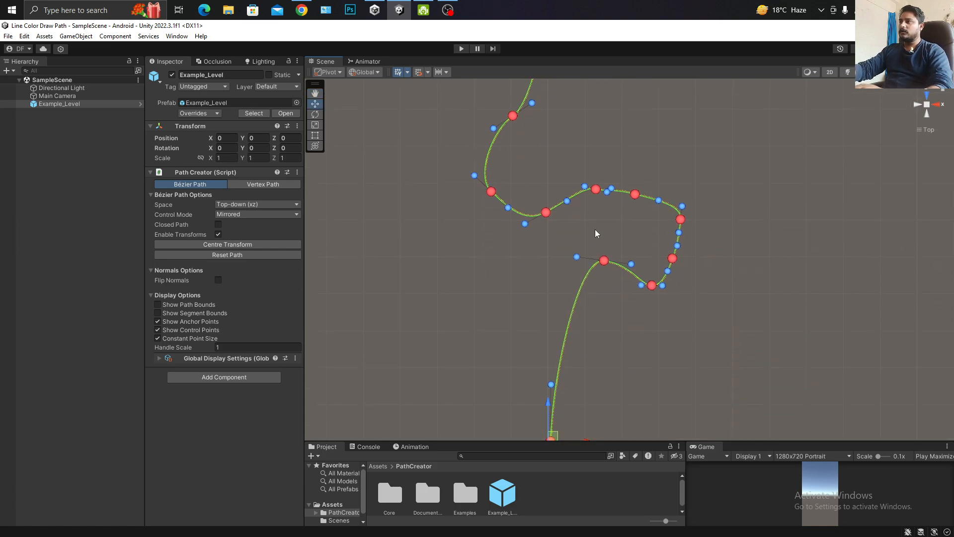
pyautogui.moveTo(582, 322); pyautogui.dragTo(596, 230, button='middle')
pyautogui.scroll(4, 596, 232)
pyautogui.moveTo(600, 297); pyautogui.dragTo(556, 180, button='middle')
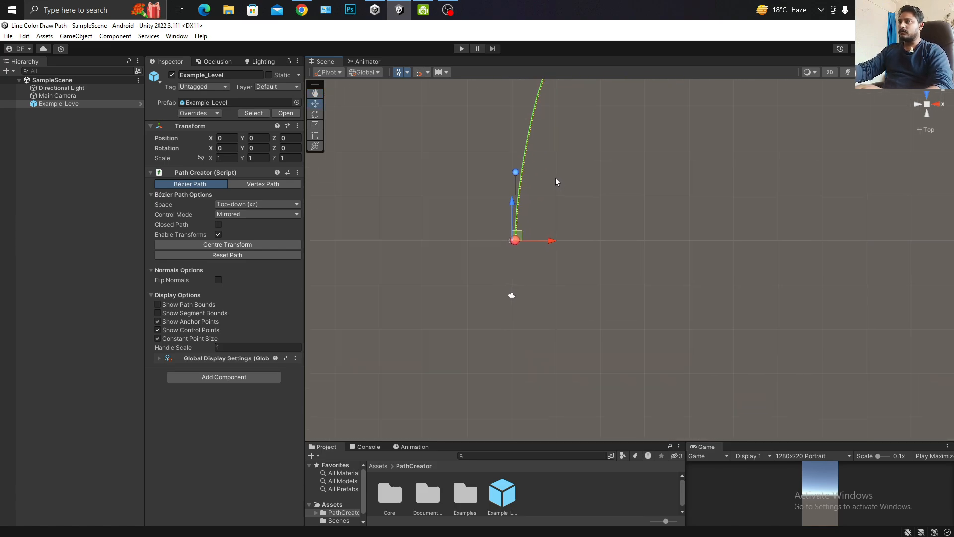
pyautogui.moveTo(569, 110); pyautogui.dragTo(552, 243, button='middle')
pyautogui.moveTo(596, 124); pyautogui.dragTo(584, 177, button='middle')
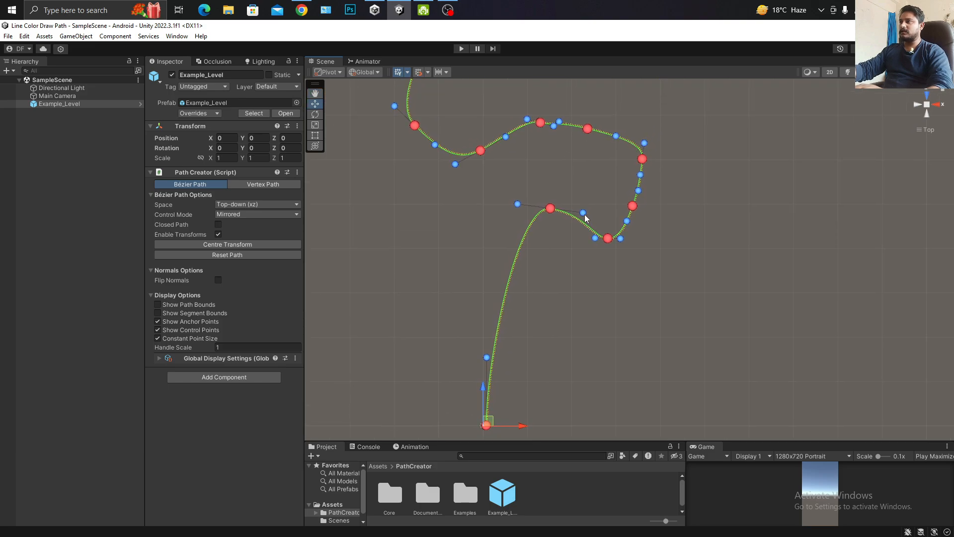
# Try moving the handle and anchor of the path's first bend, and delete the first three anchor points after the path's start.
pyautogui.moveTo(585, 215); pyautogui.dragTo(539, 234)
pyautogui.click(551, 208)
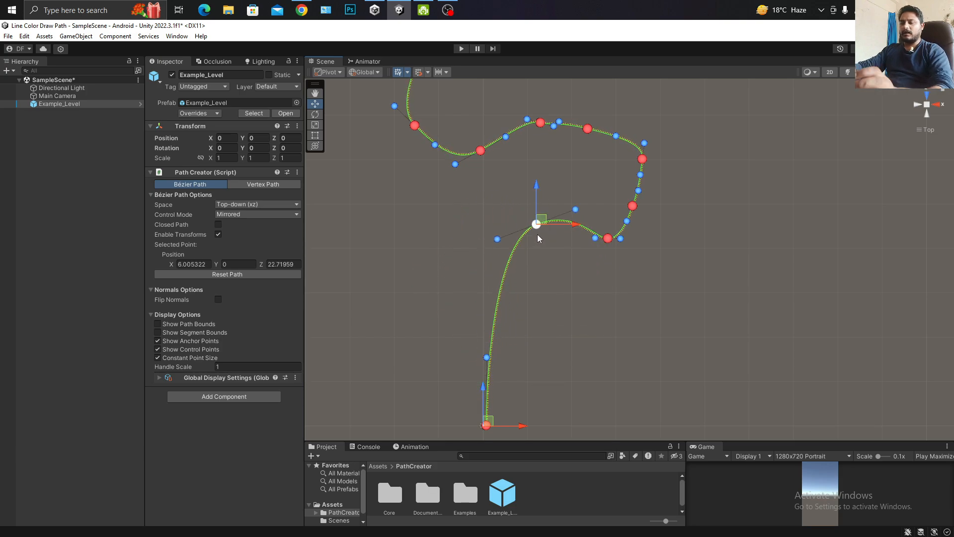
pyautogui.keyDown('ctrl'); pyautogui.click(536, 225); pyautogui.keyUp('ctrl')
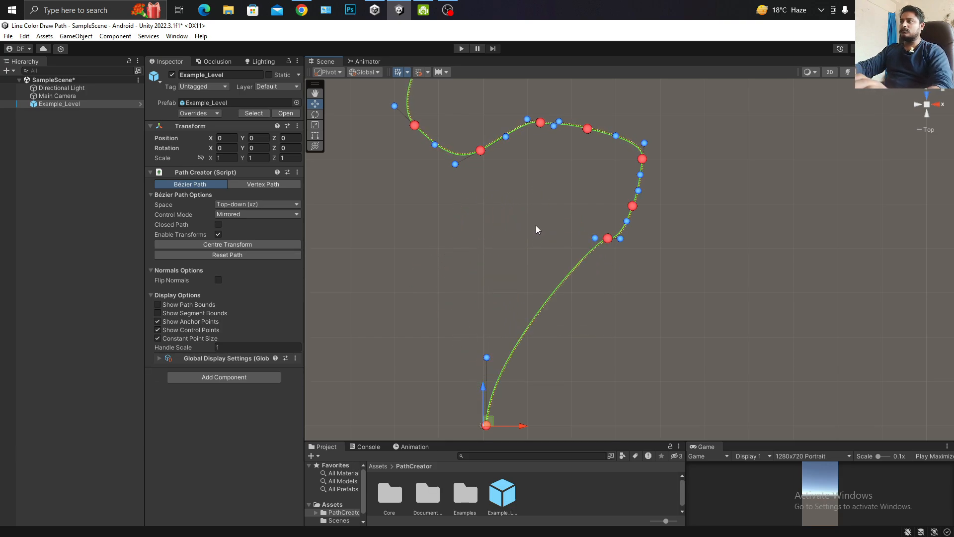
pyautogui.keyDown('ctrl'); pyautogui.click(607, 239); pyautogui.keyUp('ctrl')
pyautogui.keyDown('ctrl'); pyautogui.click(632, 206); pyautogui.keyUp('ctrl')
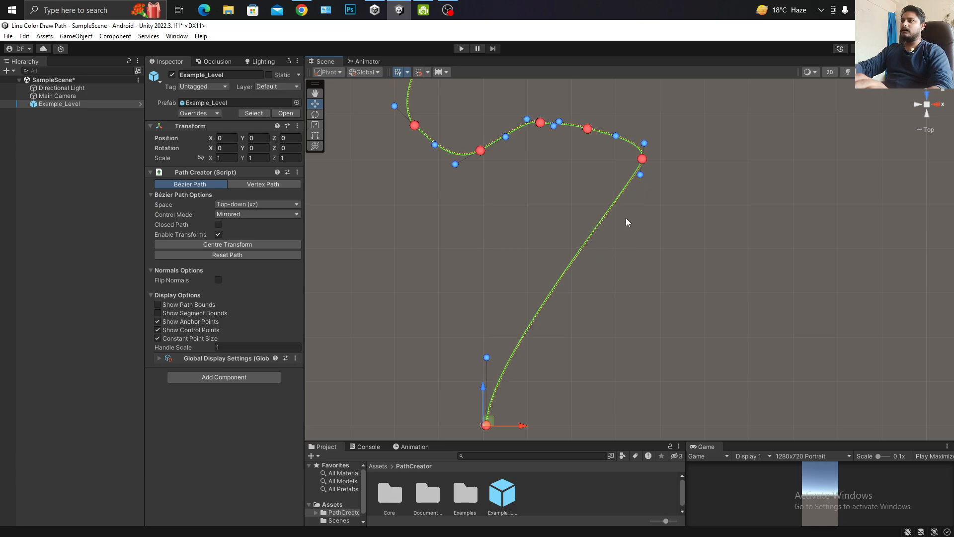
# Move the first anchor after the path's start to about X 14.25, Z 17.59, and delete the two anchors following it.
pyautogui.click(642, 159)
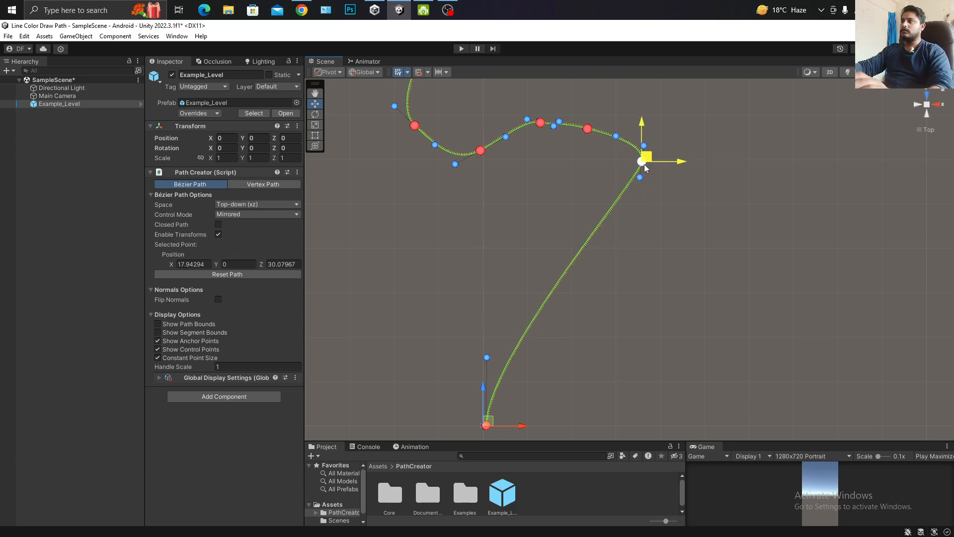
pyautogui.moveTo(643, 158); pyautogui.dragTo(613, 271)
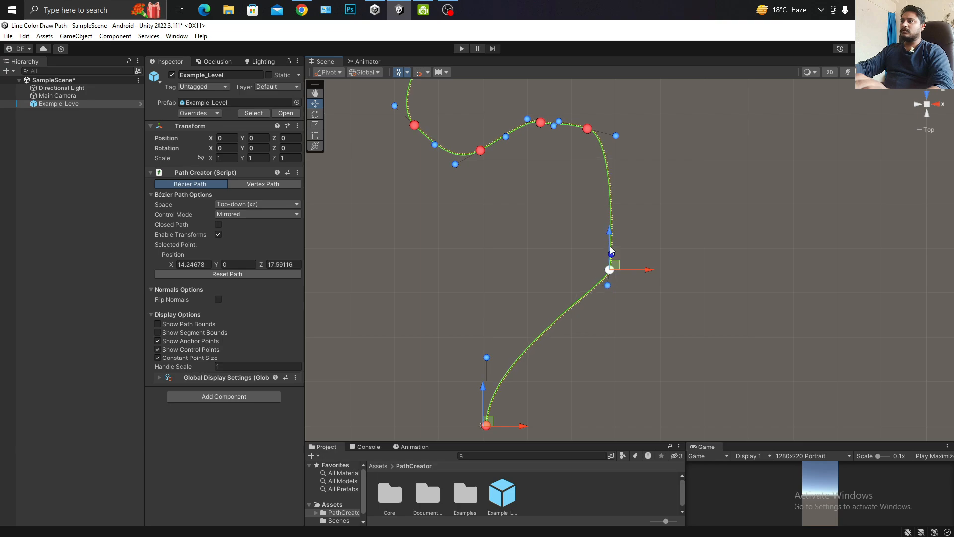
pyautogui.keyDown('ctrl'); pyautogui.click(588, 129); pyautogui.keyUp('ctrl')
pyautogui.keyDown('ctrl'); pyautogui.click(540, 123); pyautogui.keyUp('ctrl')
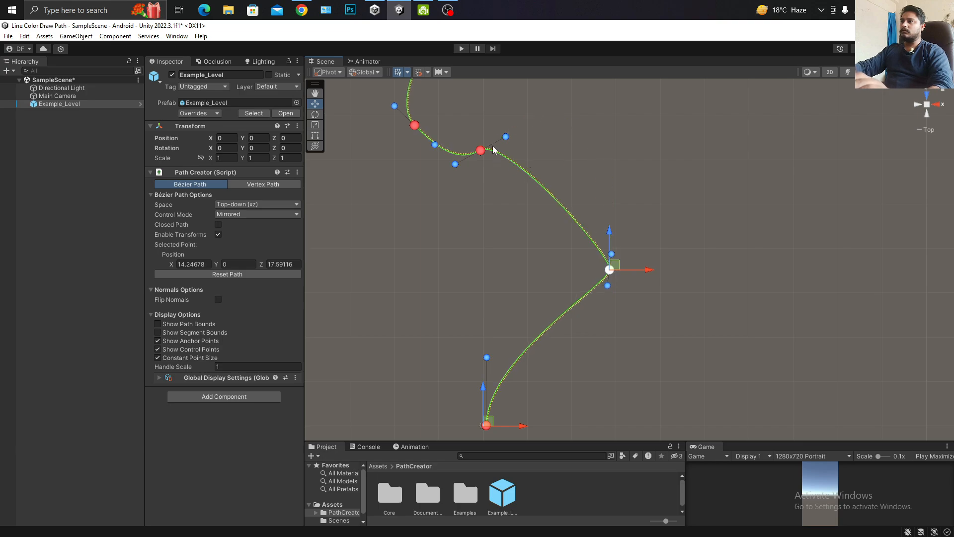
# Move the second anchor after the start to about X 7.48, Z 30.75, and extend the handles to round the bend.
pyautogui.moveTo(505, 137); pyautogui.dragTo(561, 158)
pyautogui.click(481, 151)
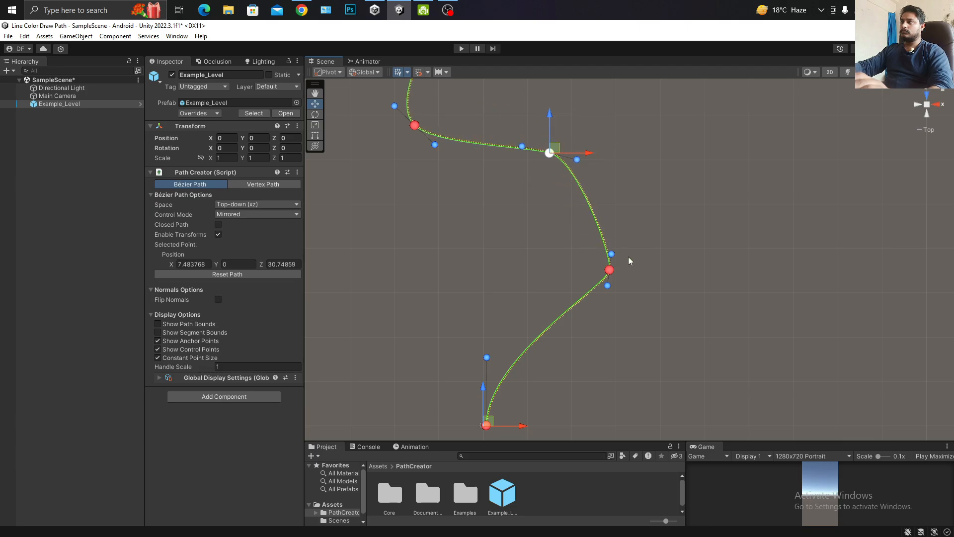
pyautogui.moveTo(614, 255); pyautogui.dragTo(620, 207)
pyautogui.moveTo(522, 148); pyautogui.dragTo(490, 132)
# Delete the anchor following the rounded bend and adjust the next anchor's handle to smooth the upper curve.
pyautogui.scroll(1, 501, 146)
pyautogui.moveTo(514, 147); pyautogui.dragTo(556, 243, button='middle')
pyautogui.keyDown('ctrl'); pyautogui.click(454, 218); pyautogui.keyUp('ctrl')
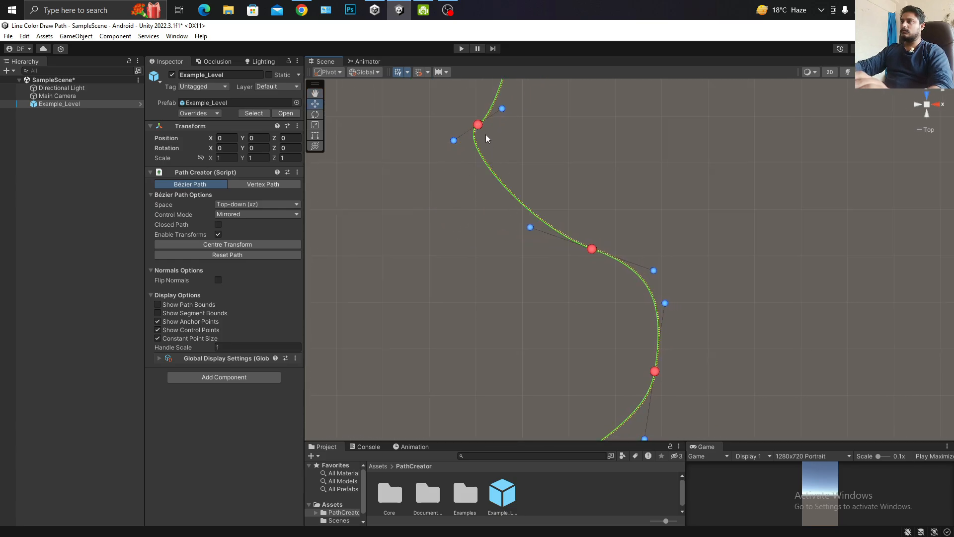
pyautogui.moveTo(502, 108); pyautogui.dragTo(483, 88)
# Delete the anchor point just before the path's end point.
pyautogui.scroll(-1, 536, 162)
pyautogui.scroll(-2, 536, 163)
pyautogui.moveTo(579, 124); pyautogui.dragTo(590, 187, button='middle')
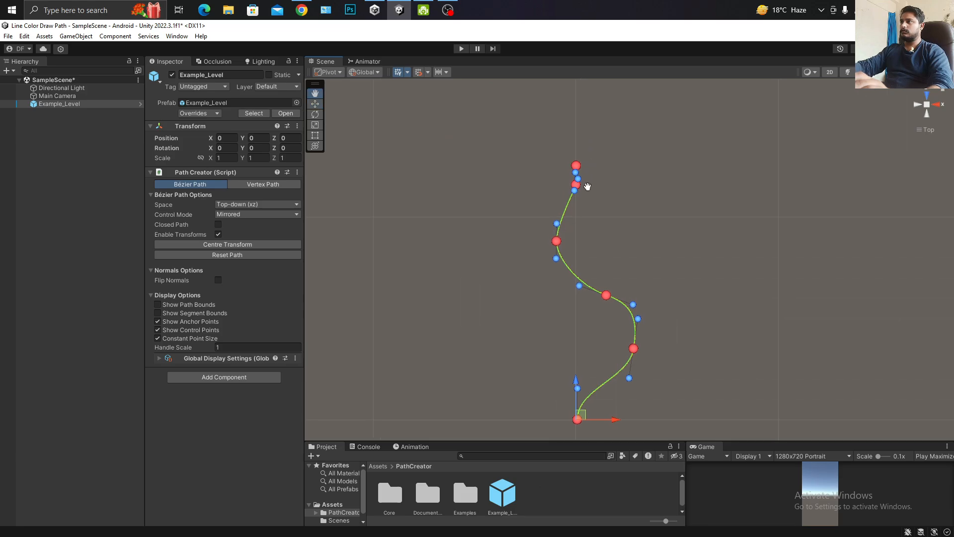
pyautogui.keyDown('ctrl'); pyautogui.click(576, 186); pyautogui.keyUp('ctrl')
pyautogui.scroll(1, 537, 219)
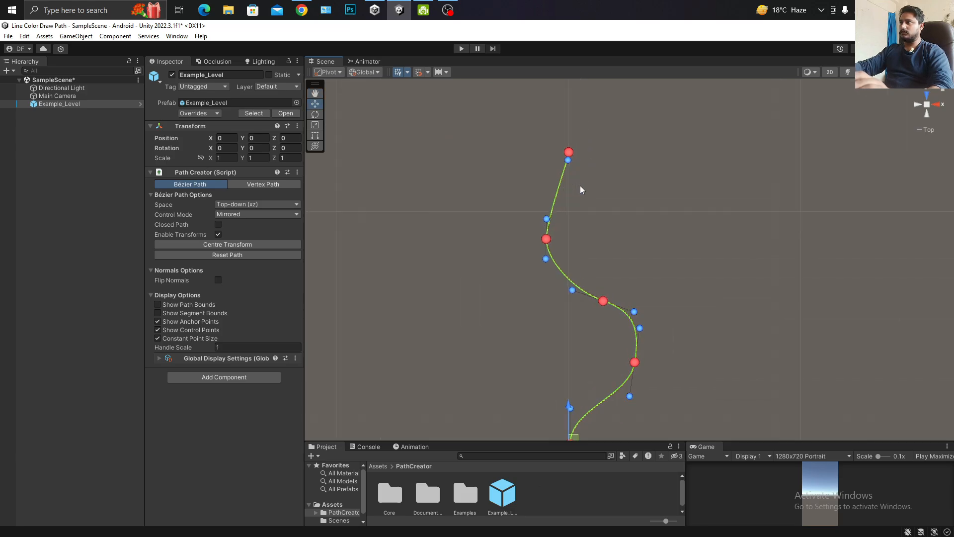
# Lengthen the handles of the anchor before the path's end and move the end anchor to about X 5.82, Z 58.74.
pyautogui.moveTo(539, 222); pyautogui.dragTo(542, 189)
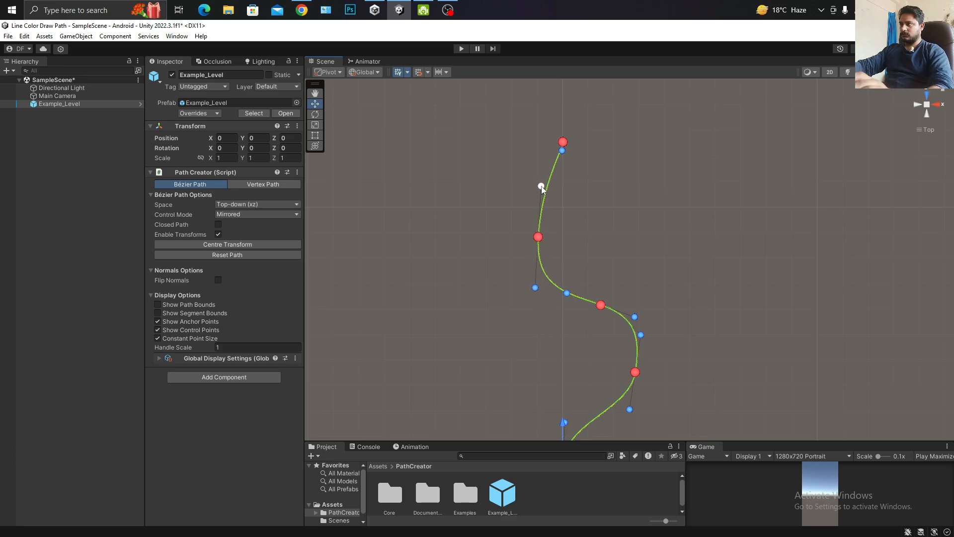
pyautogui.click(561, 143)
pyautogui.moveTo(571, 139); pyautogui.dragTo(600, 159)
# Examine the shape of the whole path from tilted 3D angles, comparing the perspective and isometric projections.
pyautogui.moveTo(573, 276); pyautogui.dragTo(558, 155, button='middle')
pyautogui.scroll(-2, 573, 201)
pyautogui.scroll(8, 562, 188)
pyautogui.moveTo(590, 193); pyautogui.dragTo(566, 312, button='middle')
pyautogui.moveTo(710, 226); pyautogui.dragTo(489, 168, button='right')
pyautogui.click(926, 105)
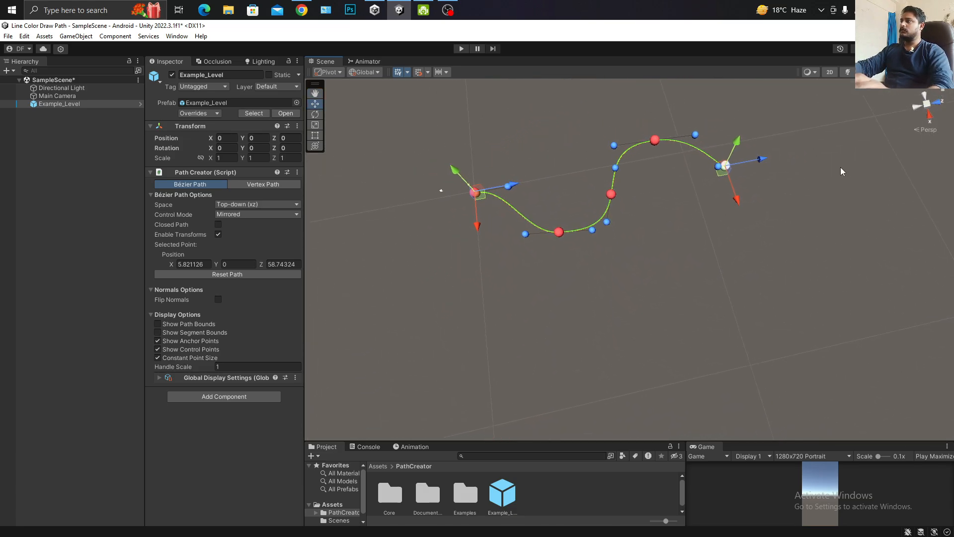
pyautogui.click(927, 107)
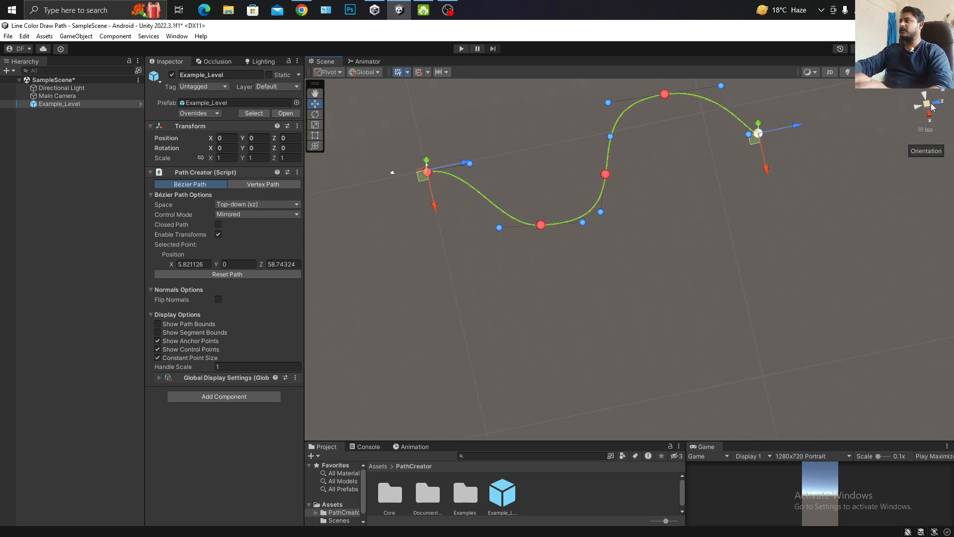
pyautogui.click(926, 106)
pyautogui.click(926, 106)
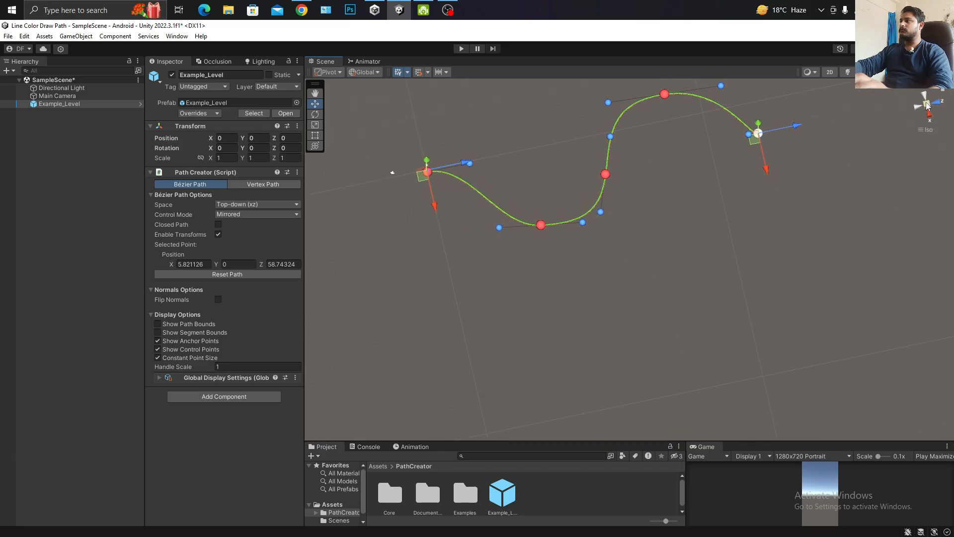
pyautogui.click(926, 105)
pyautogui.click(926, 106)
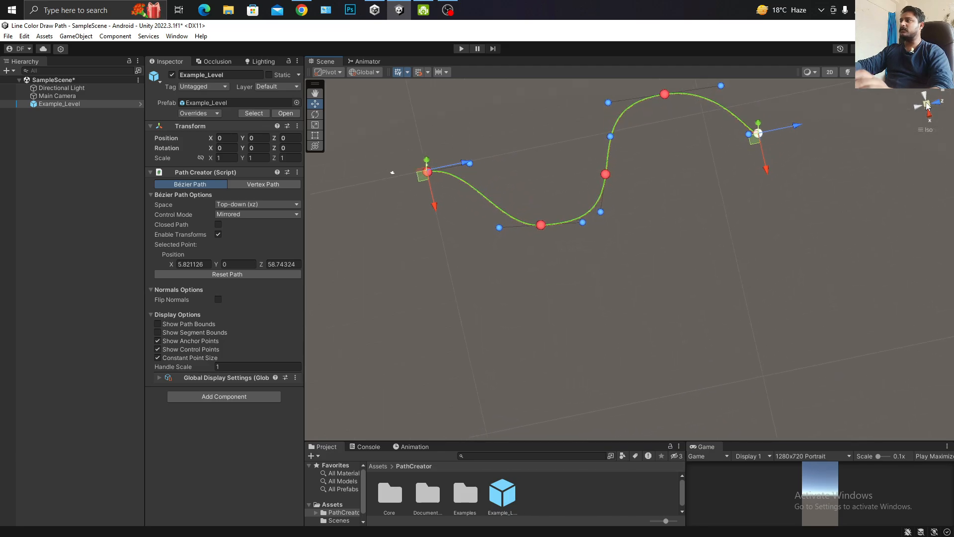
pyautogui.click(927, 106)
pyautogui.keyDown('alt'); pyautogui.moveTo(644, 194); pyautogui.dragTo(630, 209); pyautogui.keyUp('alt')
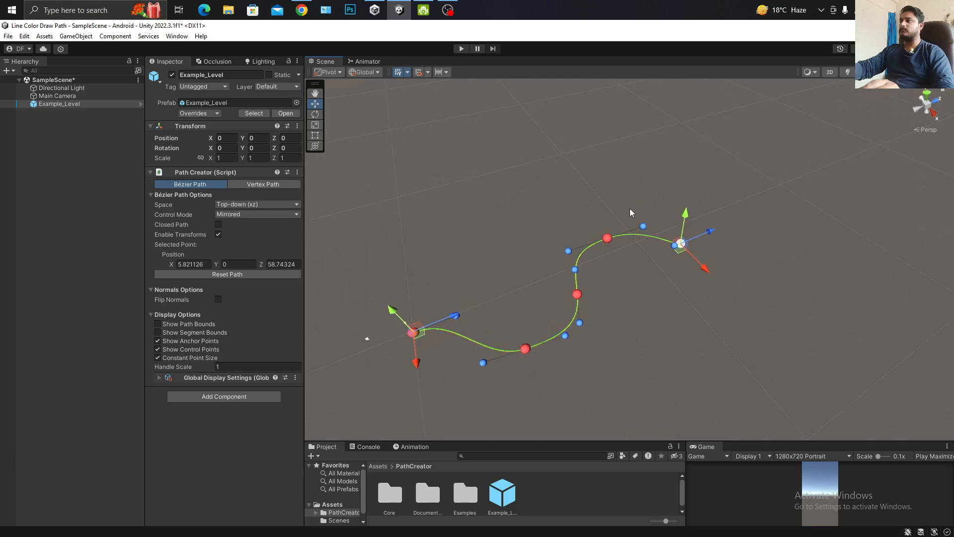
pyautogui.click(926, 105)
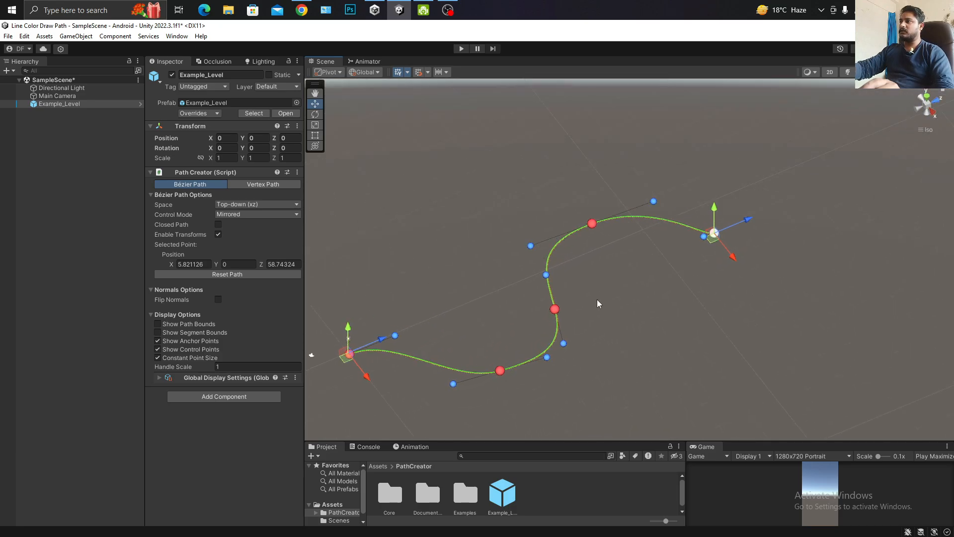
pyautogui.keyDown('alt'); pyautogui.moveTo(597, 303); pyautogui.dragTo(597, 215); pyautogui.keyUp('alt')
pyautogui.scroll(-2, 668, 232)
pyautogui.scroll(8, 666, 235)
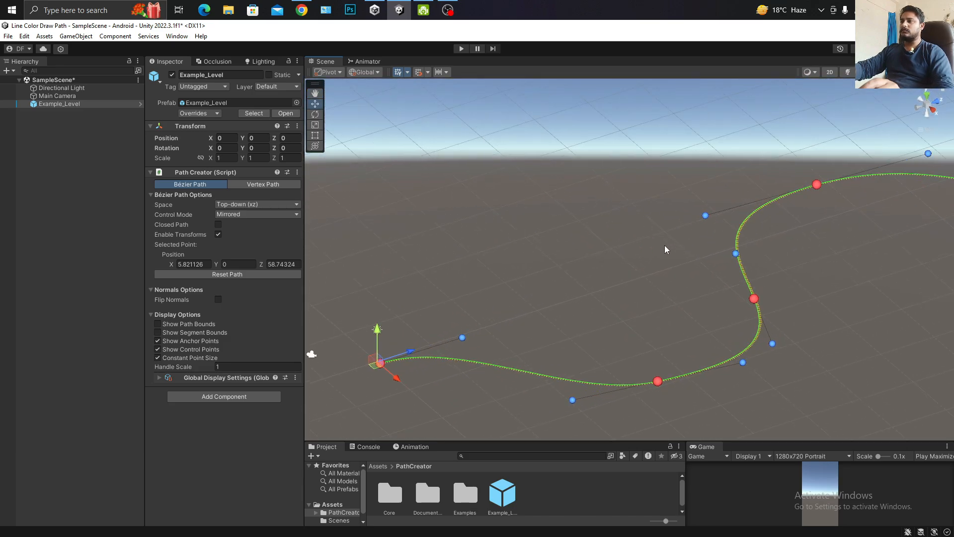
pyautogui.scroll(1, 666, 249)
pyautogui.scroll(-2, 690, 268)
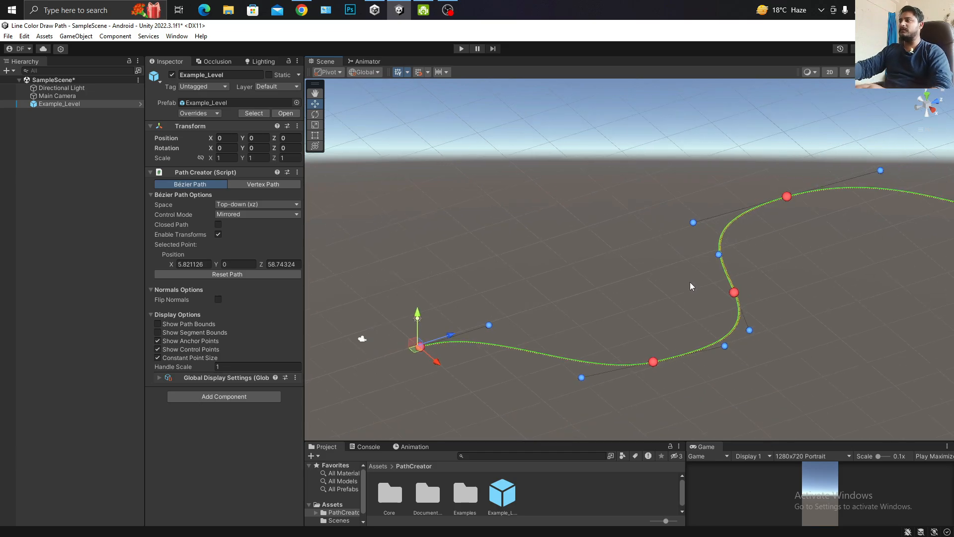
# Delete the extra anchor in the path's upper bend and adjust the remaining bend anchors' handles to smooth the curves.
pyautogui.click(928, 107)
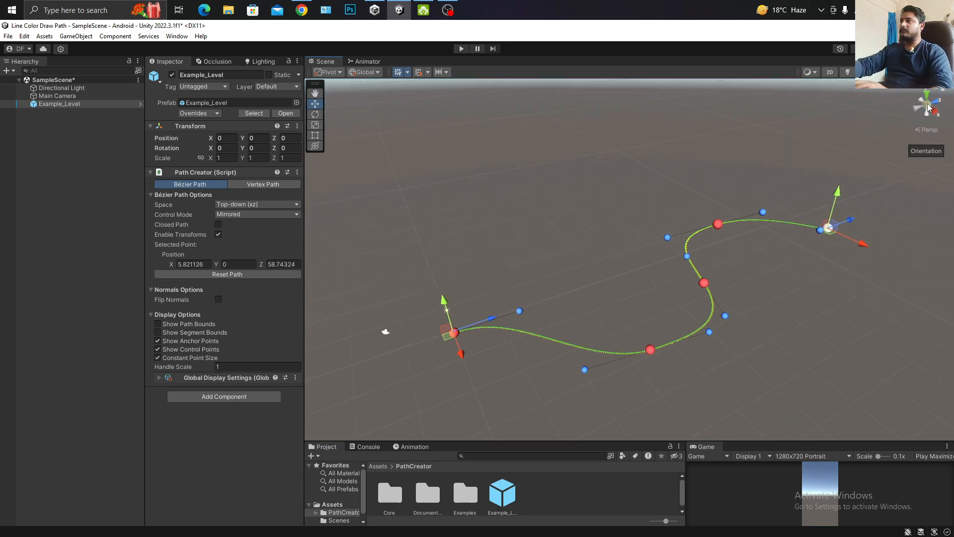
pyautogui.click(929, 108)
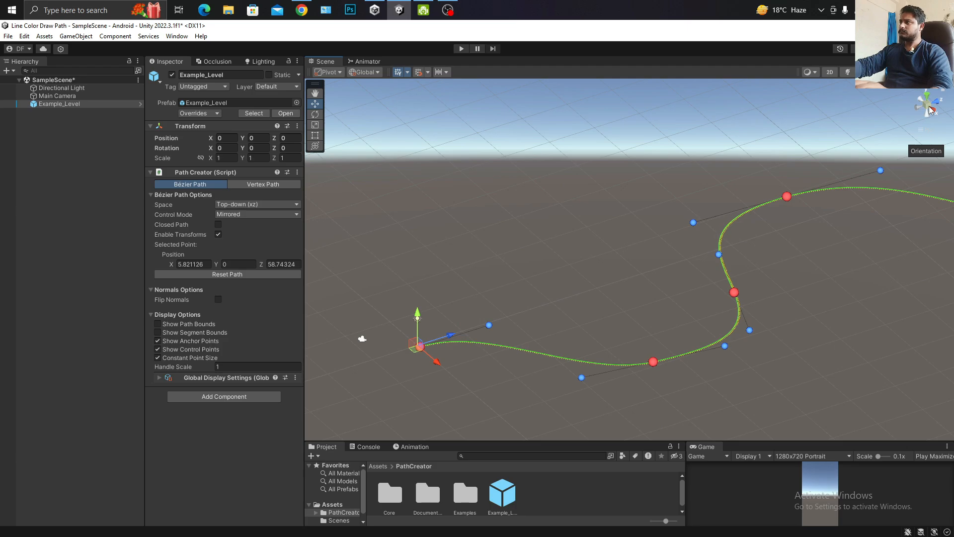
pyautogui.click(931, 110)
pyautogui.click(931, 111)
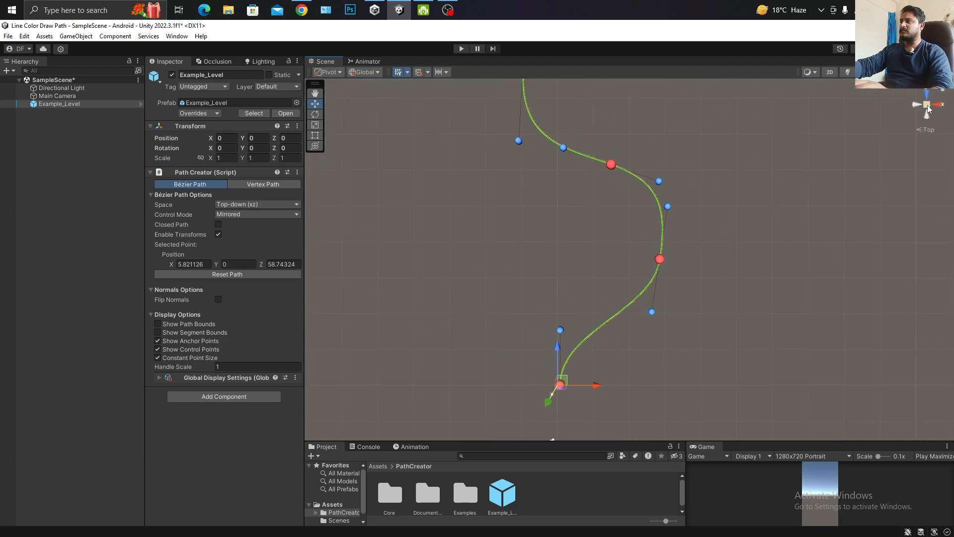
pyautogui.click(927, 106)
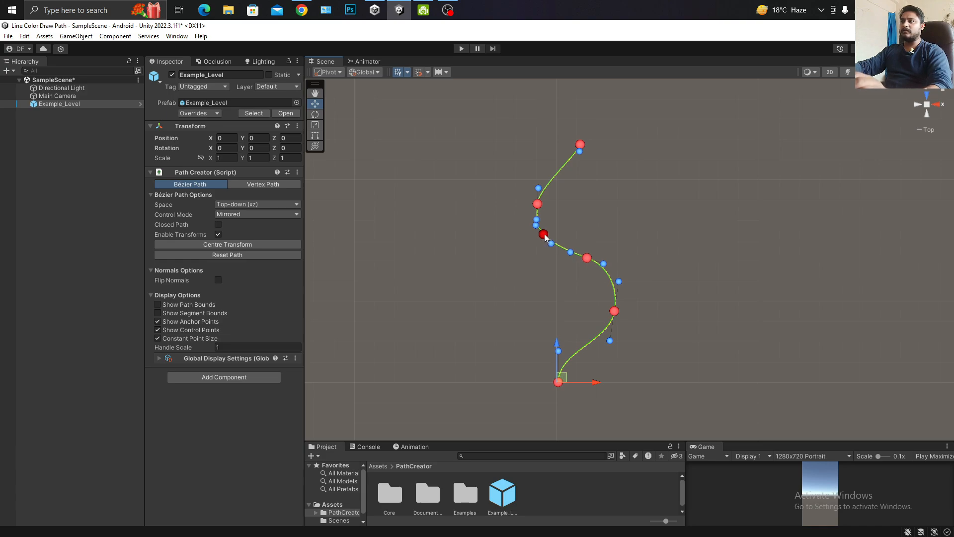
pyautogui.keyDown('ctrl'); pyautogui.click(543, 235); pyautogui.keyUp('ctrl')
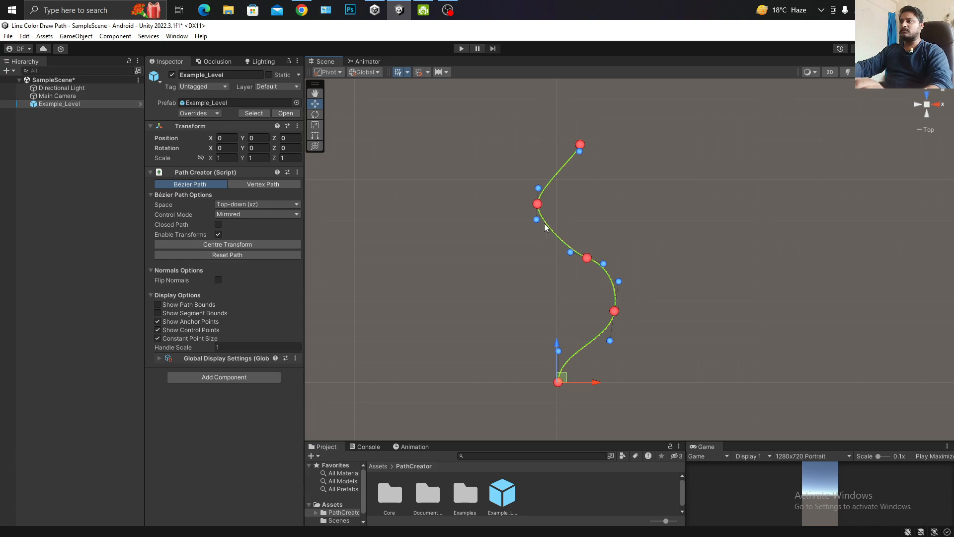
pyautogui.moveTo(619, 281); pyautogui.dragTo(618, 277)
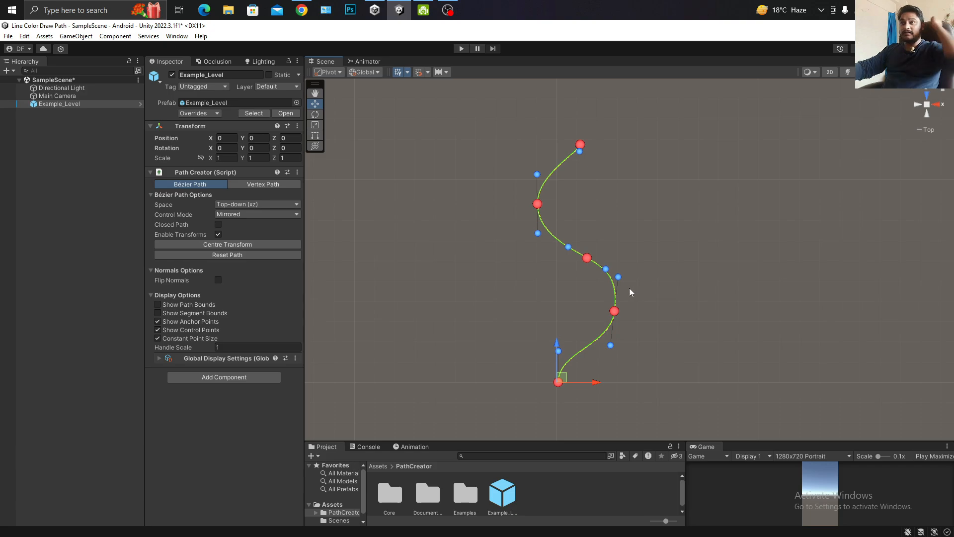
# Find the Road Mesh Creator script with the search term "road" and add it to Example_Level as a component.
pyautogui.scroll(-2, 656, 288)
pyautogui.moveTo(681, 295); pyautogui.dragTo(698, 229, button='middle')
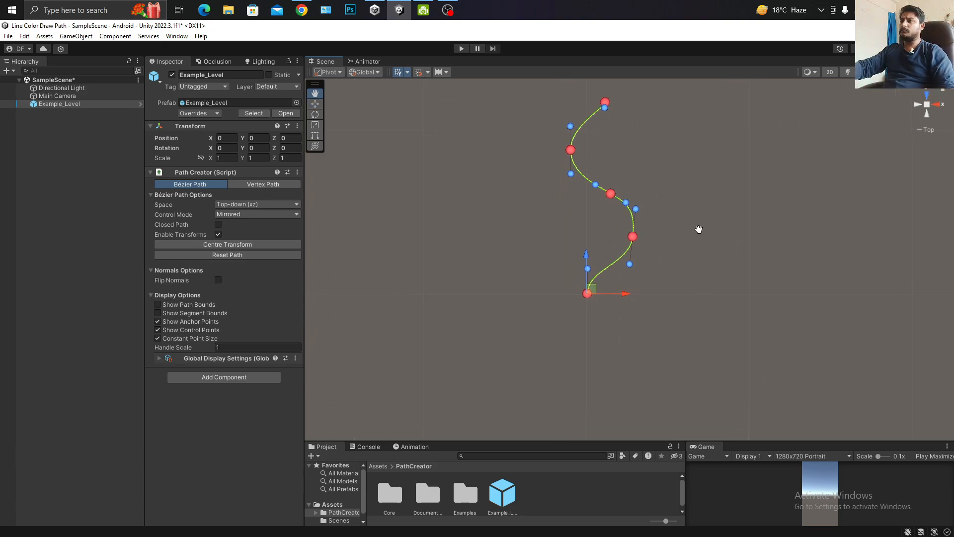
pyautogui.click(236, 380)
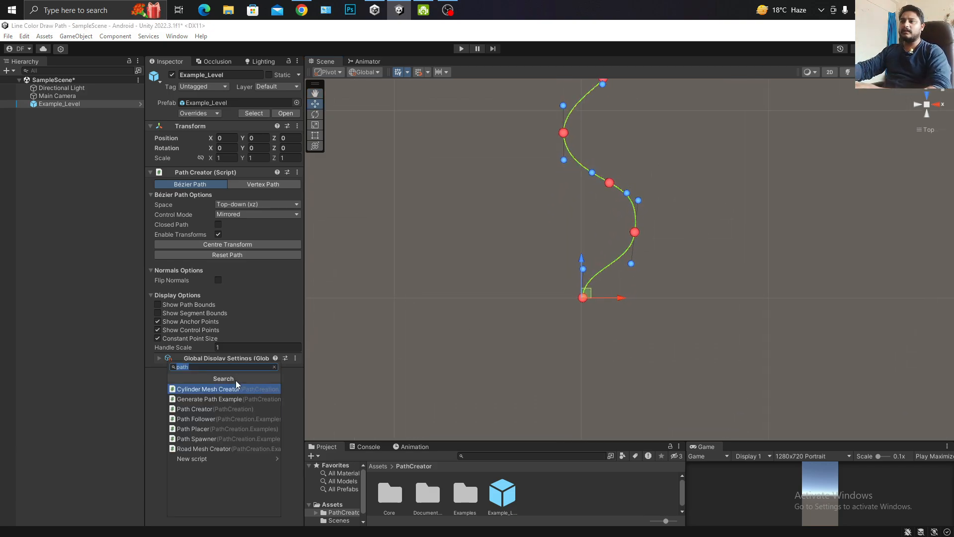
pyautogui.press('BackSpace')
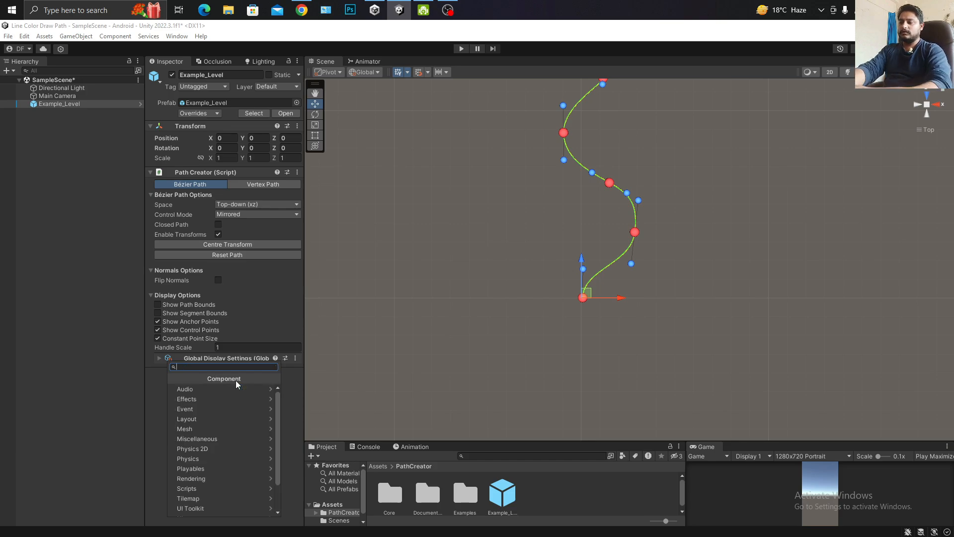
pyautogui.write('road')
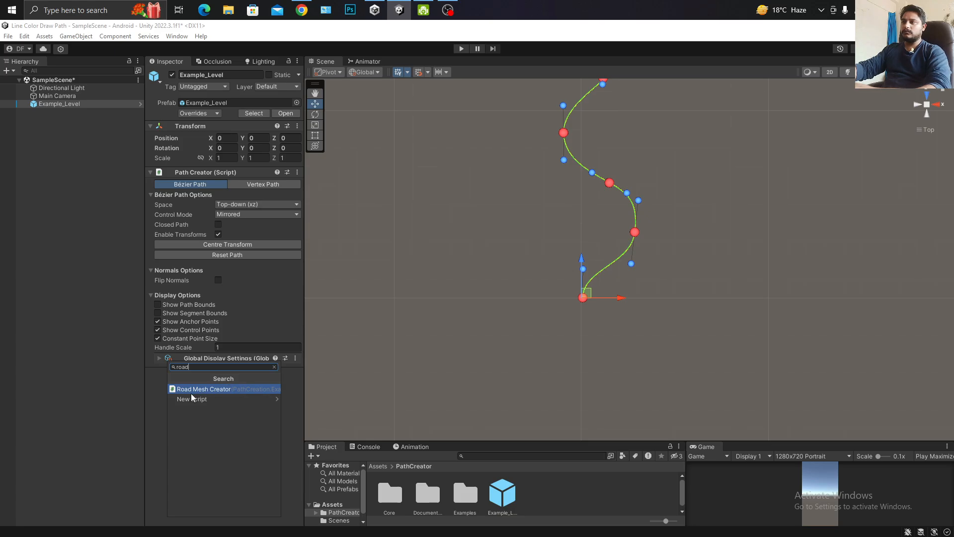
pyautogui.click(203, 389)
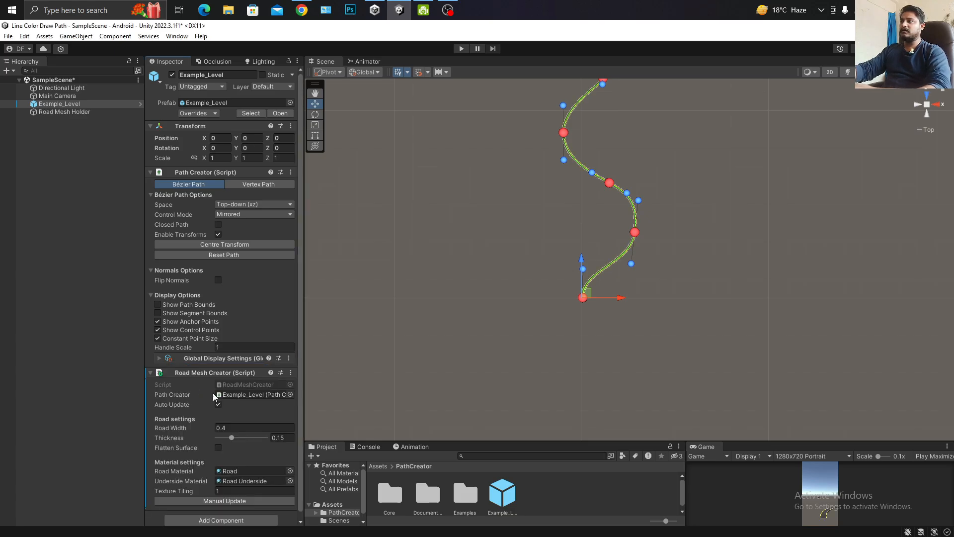
# Inspect the road mesh near the path's start and enlarge the Game view to preview the road.
pyautogui.scroll(6, 579, 253)
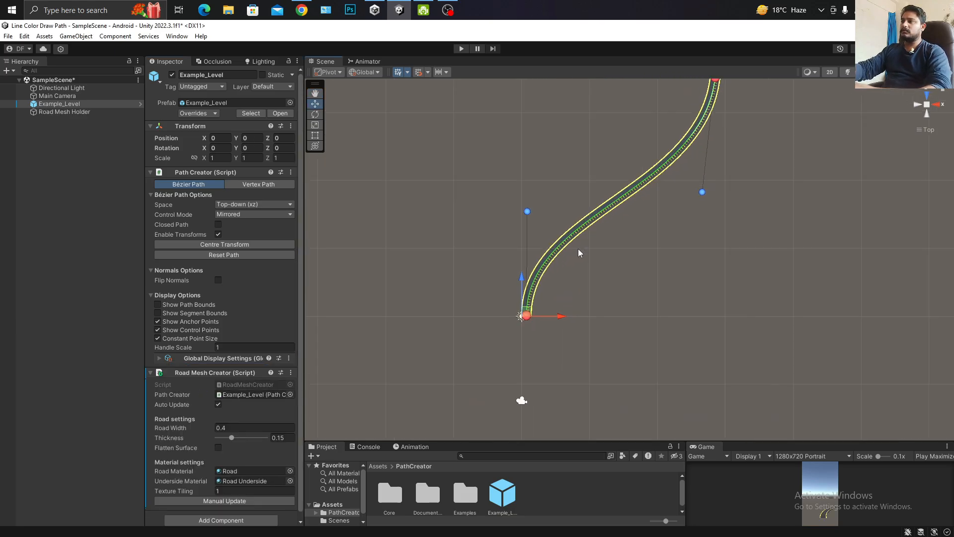
pyautogui.scroll(7, 519, 305)
pyautogui.moveTo(527, 302); pyautogui.dragTo(622, 275, button='middle')
pyautogui.moveTo(522, 319); pyautogui.dragTo(581, 291, button='middle')
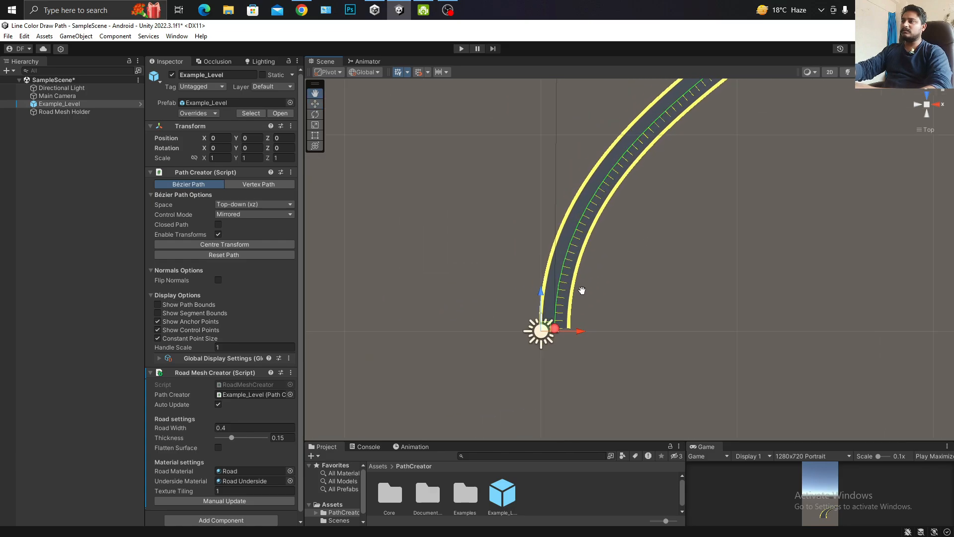
pyautogui.scroll(3, 596, 313)
pyautogui.scroll(2, 614, 341)
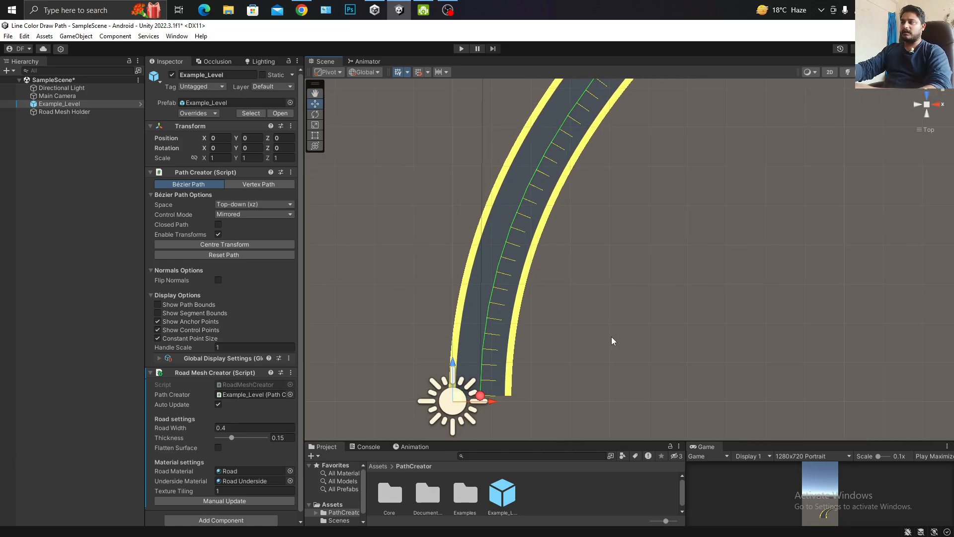
pyautogui.moveTo(855, 441); pyautogui.dragTo(840, 147)
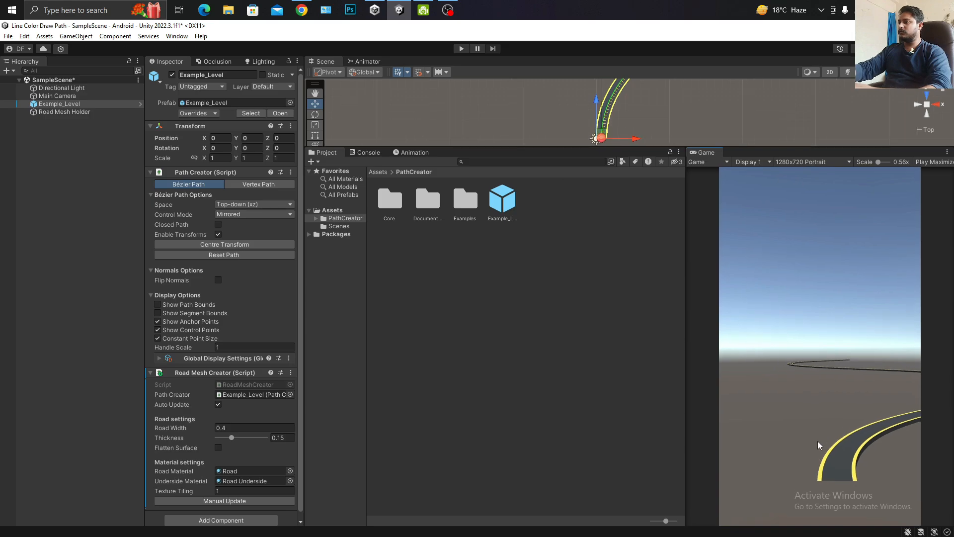
# Try a Road Width of 1 in the Road Mesh Creator settings and settle on 0.5.
pyautogui.scroll(-1, 263, 412)
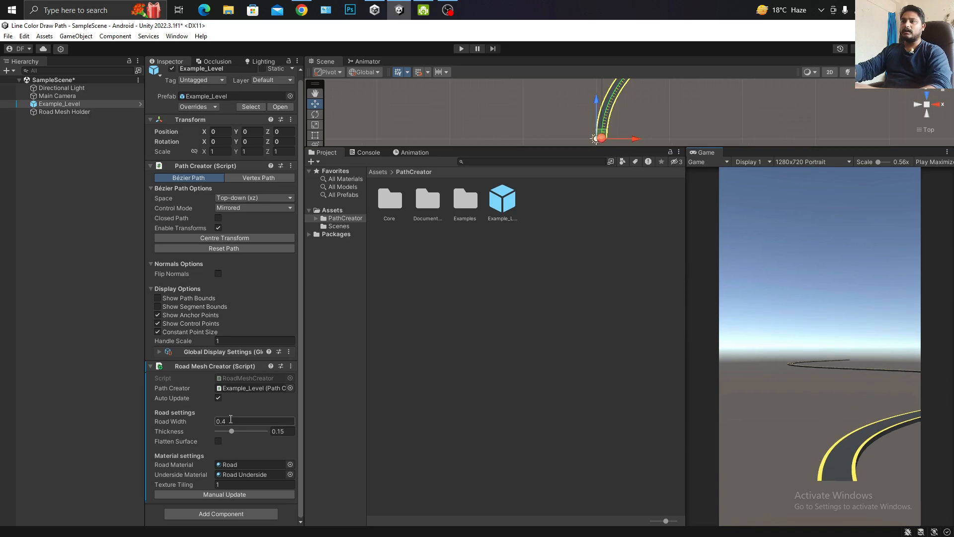
pyautogui.click(262, 421)
pyautogui.write('1')
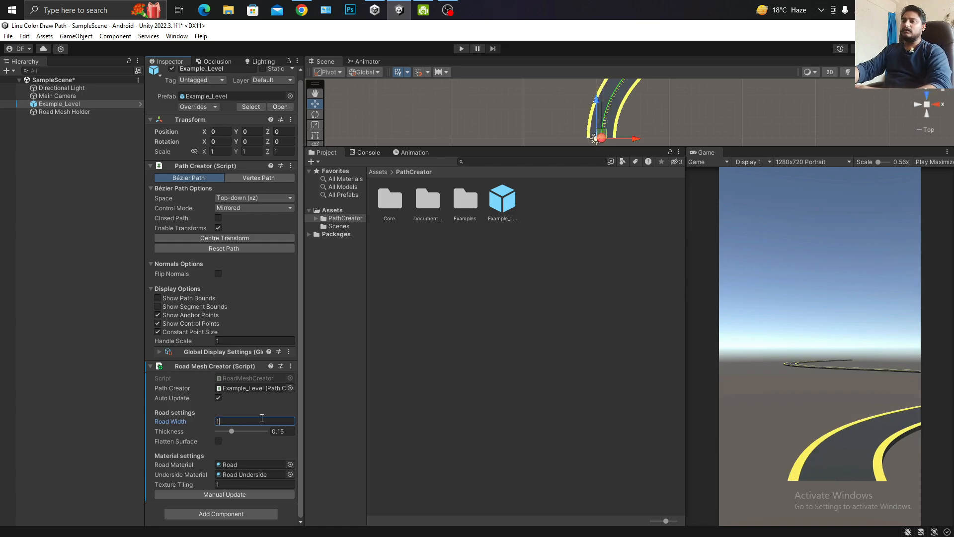
pyautogui.press('BackSpace')
pyautogui.write('0.5')
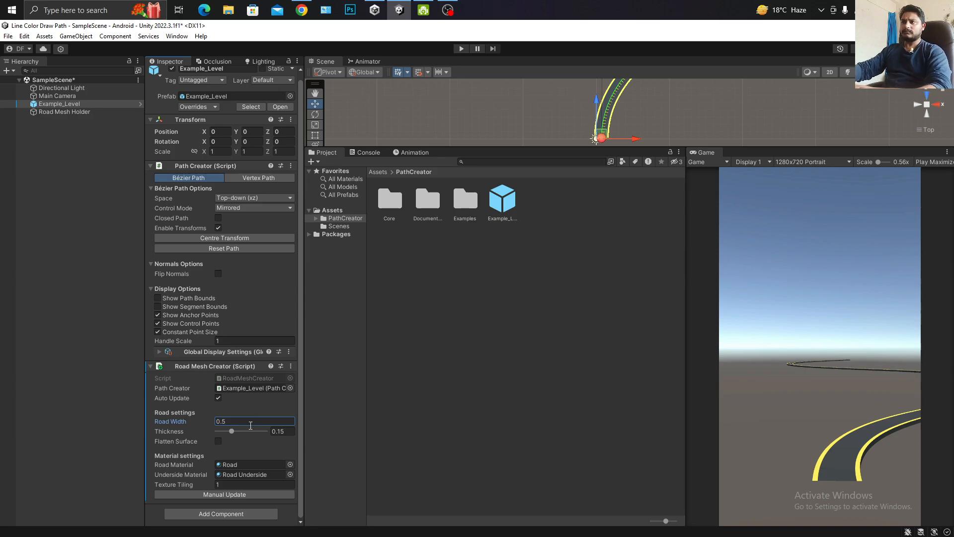
# Locate the assigned Road material in the project's Materials folder and duplicate it.
pyautogui.click(241, 463)
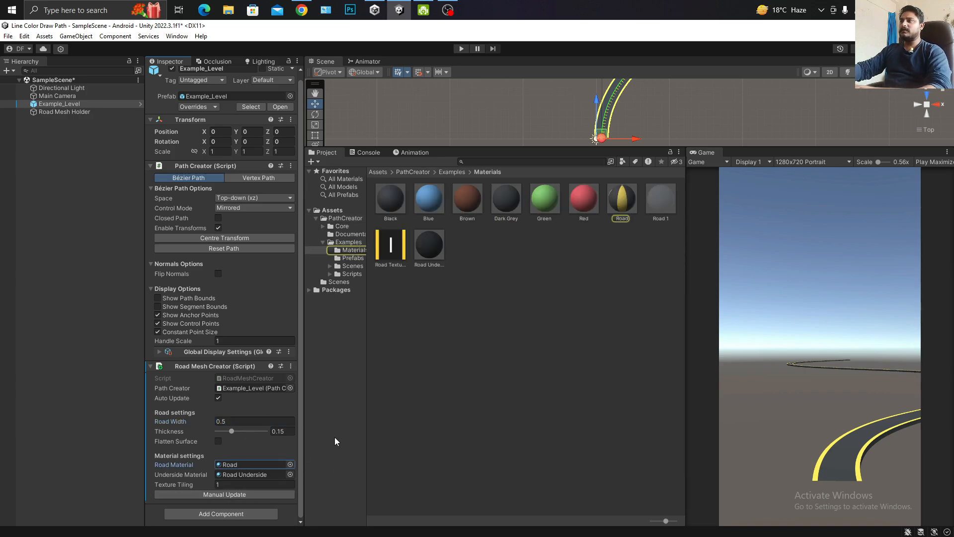
pyautogui.click(612, 205)
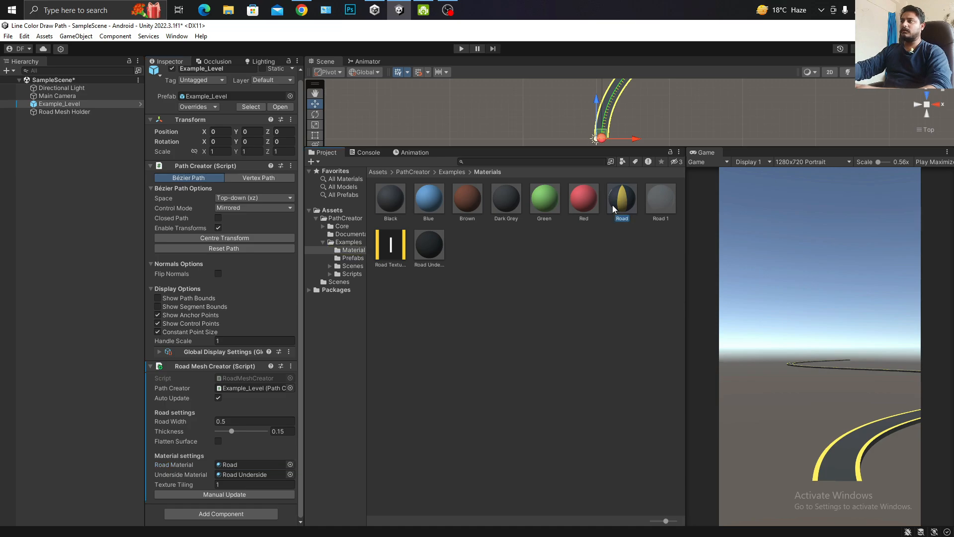
pyautogui.hotkey('ctrl', 'd')
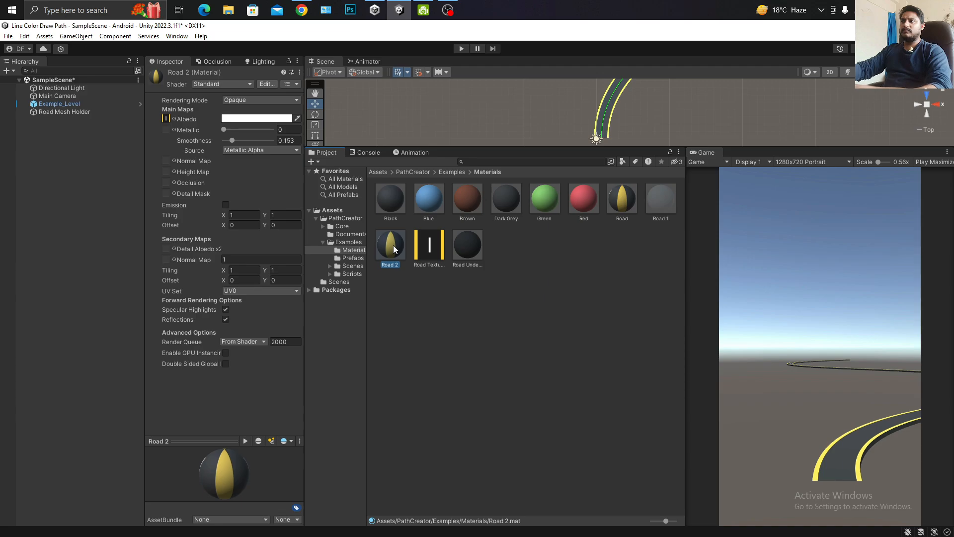
# Set the duplicated road material's Albedo texture to None, its Smoothness to 0 and its Metallic value to about 0.43.
pyautogui.click(174, 119)
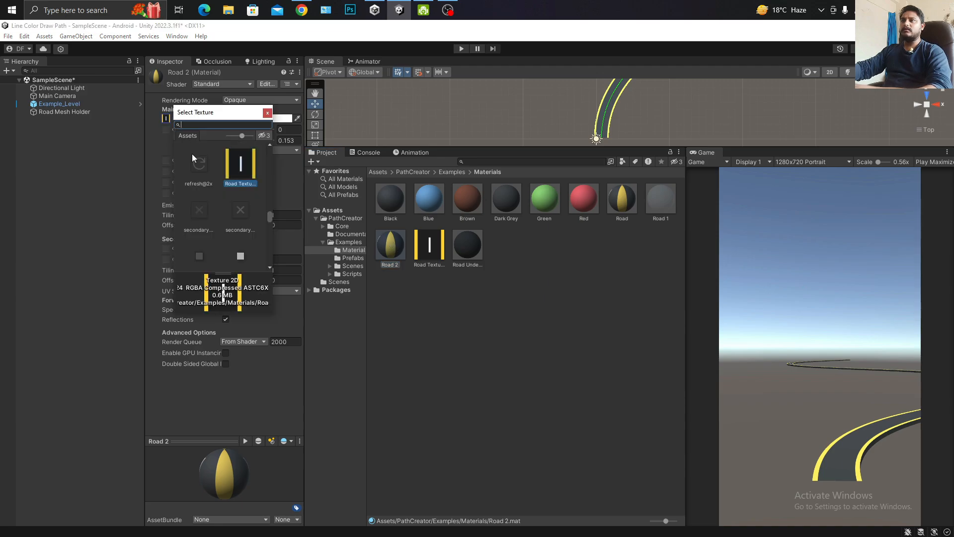
pyautogui.scroll(-5, 207, 169)
pyautogui.moveTo(269, 211); pyautogui.dragTo(253, 124)
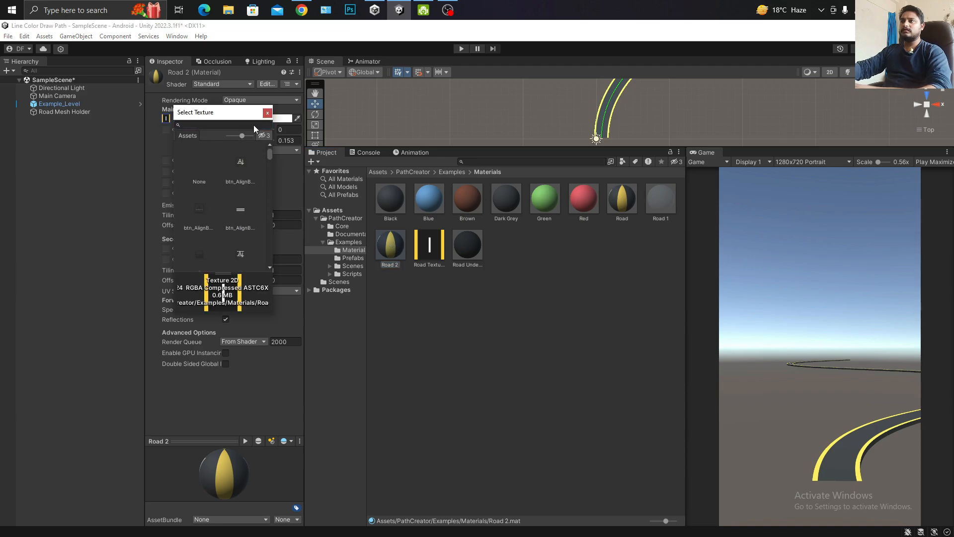
pyautogui.click(205, 173)
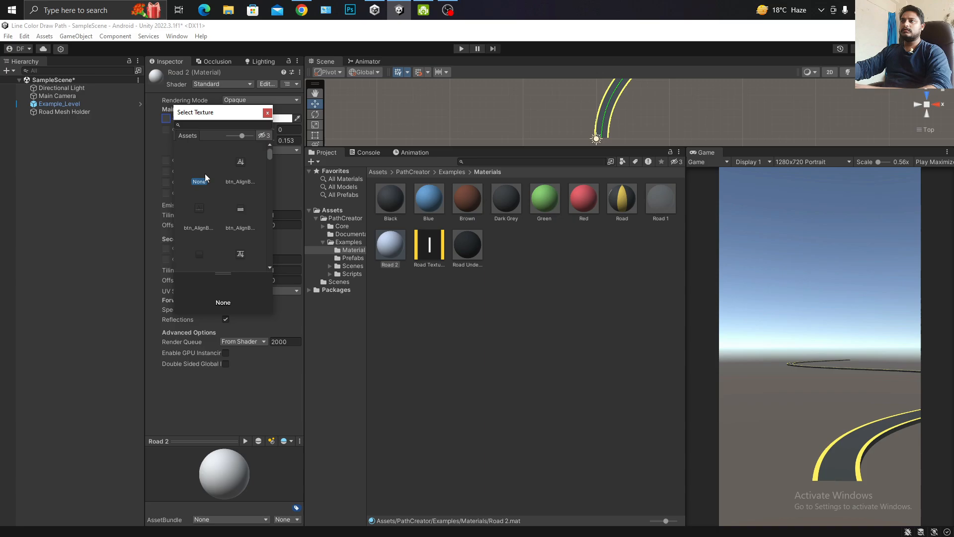
pyautogui.click(267, 113)
pyautogui.moveTo(240, 141); pyautogui.dragTo(219, 130)
pyautogui.click(217, 130)
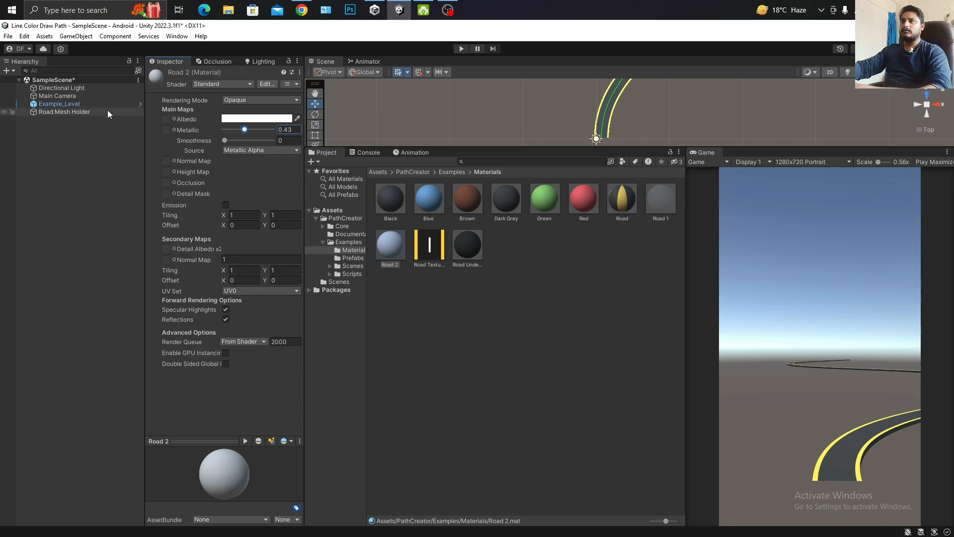
# Assign Road 2 as Example_Level's Road Material, try Green for the Underside Material and settle on Dark Grey.
pyautogui.click(86, 103)
pyautogui.scroll(-1, 203, 377)
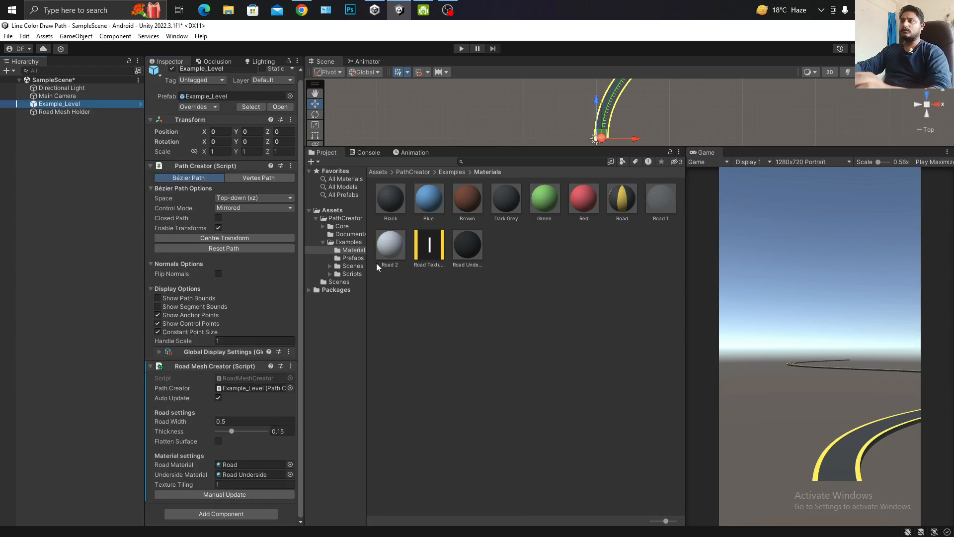
pyautogui.moveTo(389, 246); pyautogui.dragTo(227, 467)
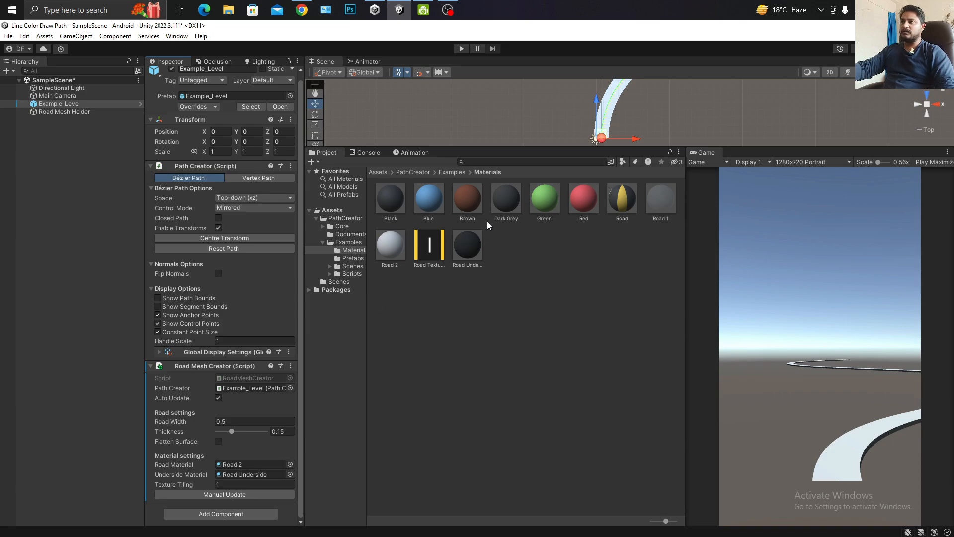
pyautogui.moveTo(500, 209); pyautogui.dragTo(246, 475)
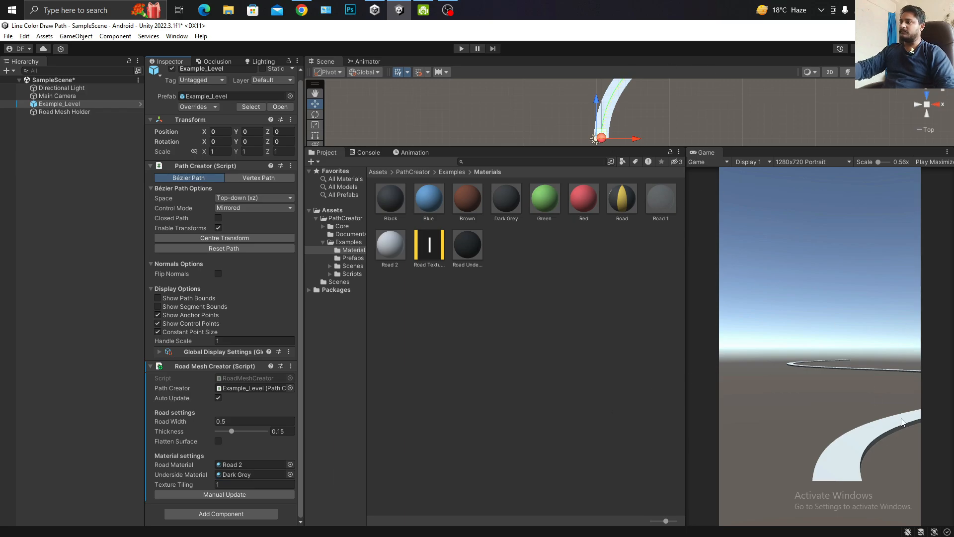
pyautogui.moveTo(549, 204); pyautogui.dragTo(242, 476)
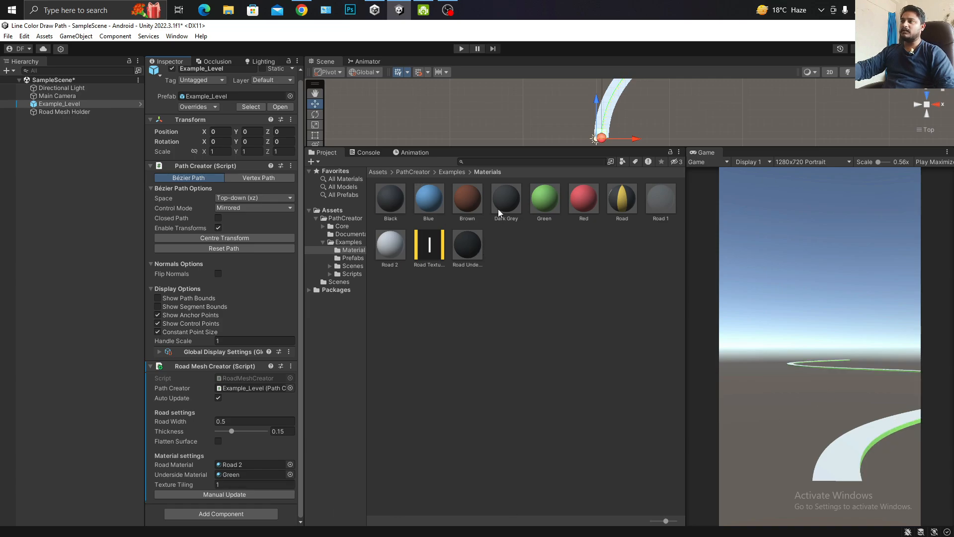
pyautogui.moveTo(498, 209); pyautogui.dragTo(243, 475)
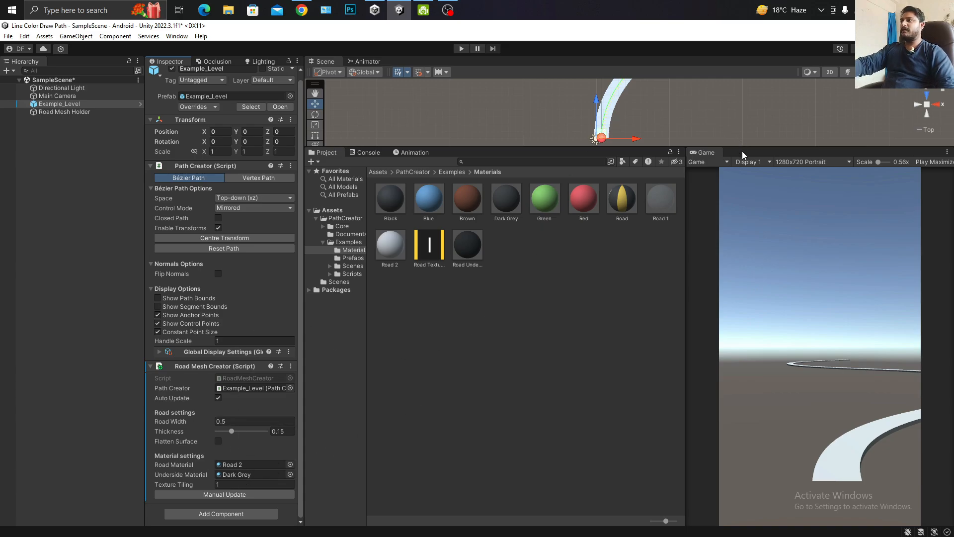
# Enlarge the Scene view and inspect the plain-coloured road along its curves from above.
pyautogui.moveTo(741, 149); pyautogui.dragTo(757, 341)
pyautogui.scroll(-5, 672, 141)
pyautogui.moveTo(672, 141); pyautogui.dragTo(596, 313, button='middle')
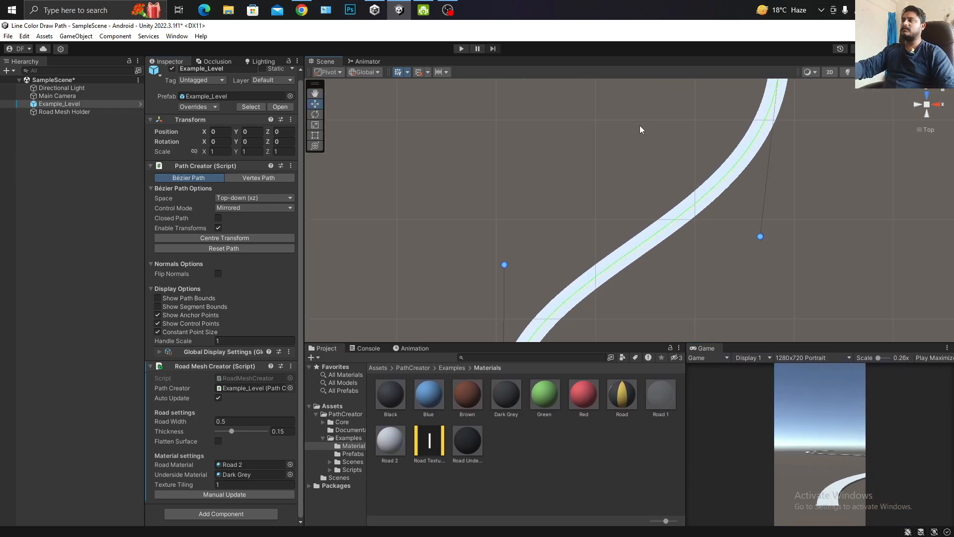
pyautogui.scroll(-8, 624, 189)
pyautogui.moveTo(640, 125); pyautogui.dragTo(575, 261, button='middle')
pyautogui.scroll(-8, 624, 190)
pyautogui.moveTo(561, 188); pyautogui.dragTo(564, 276, button='middle')
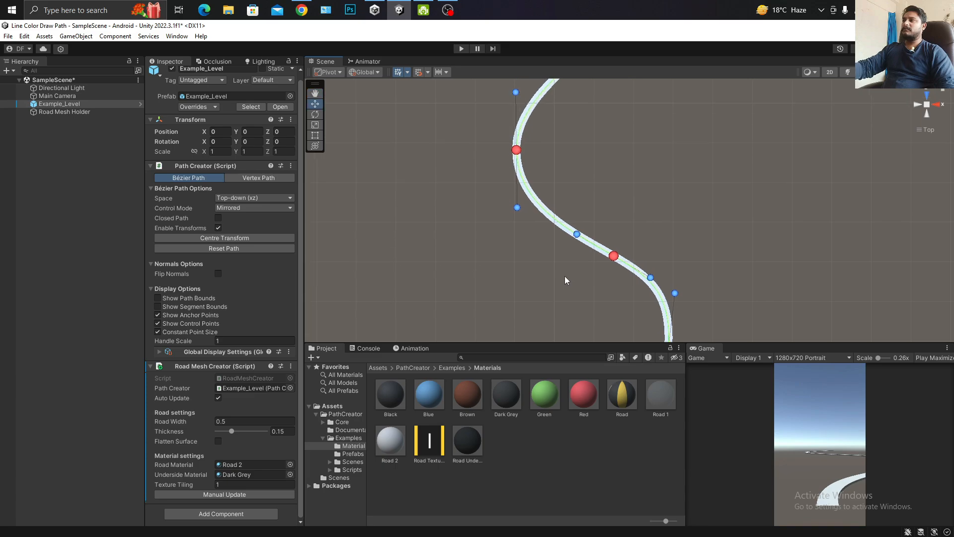
pyautogui.moveTo(566, 155); pyautogui.dragTo(538, 130, button='middle')
pyautogui.scroll(5, 529, 180)
pyautogui.moveTo(520, 193); pyautogui.dragTo(539, 110, button='middle')
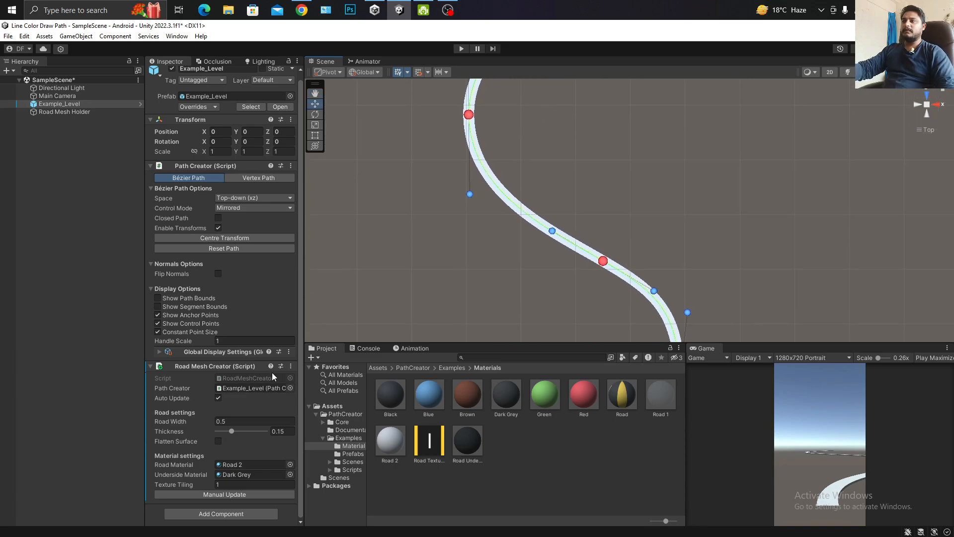
# Remove the Road Mesh Creator component from Example_Level, check the Road Mesh Holder object and save the scene.
pyautogui.click(291, 366)
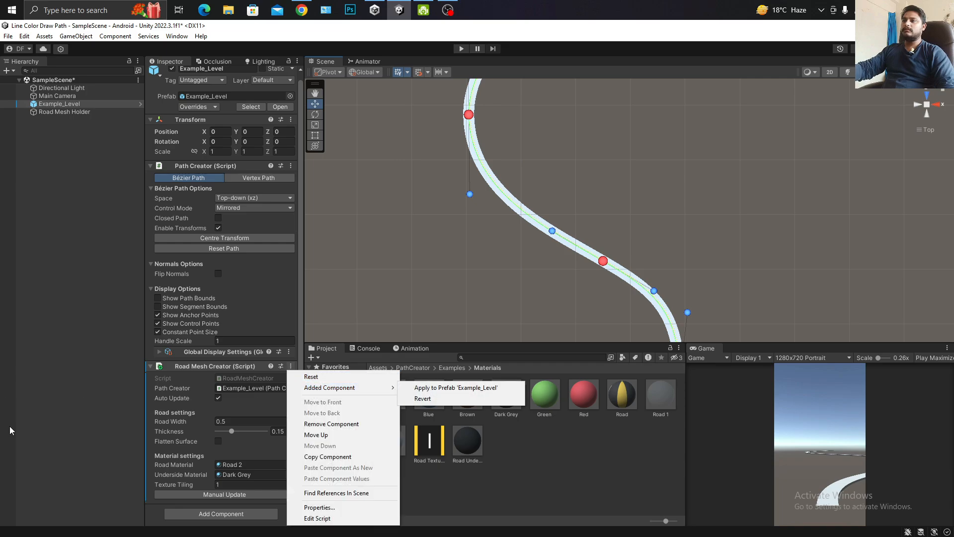
pyautogui.click(333, 424)
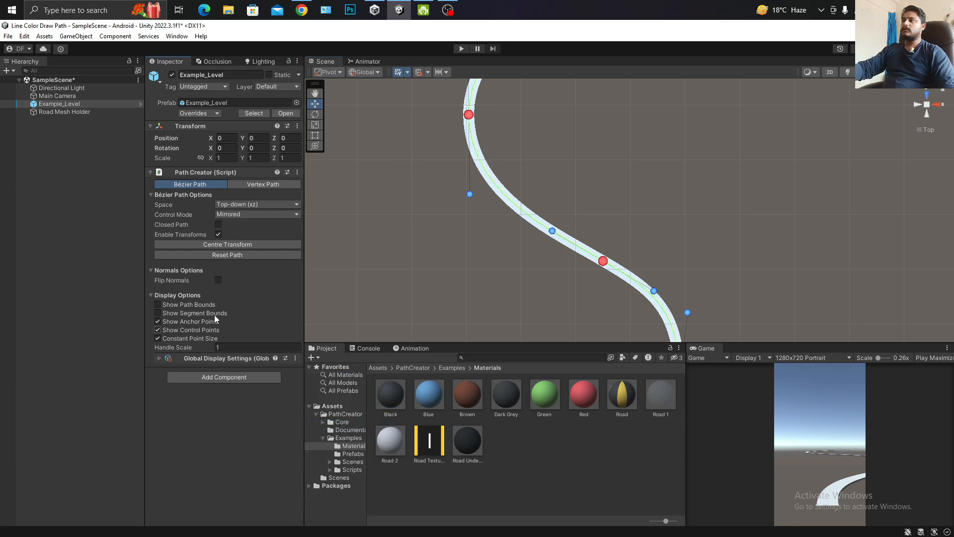
pyautogui.click(44, 111)
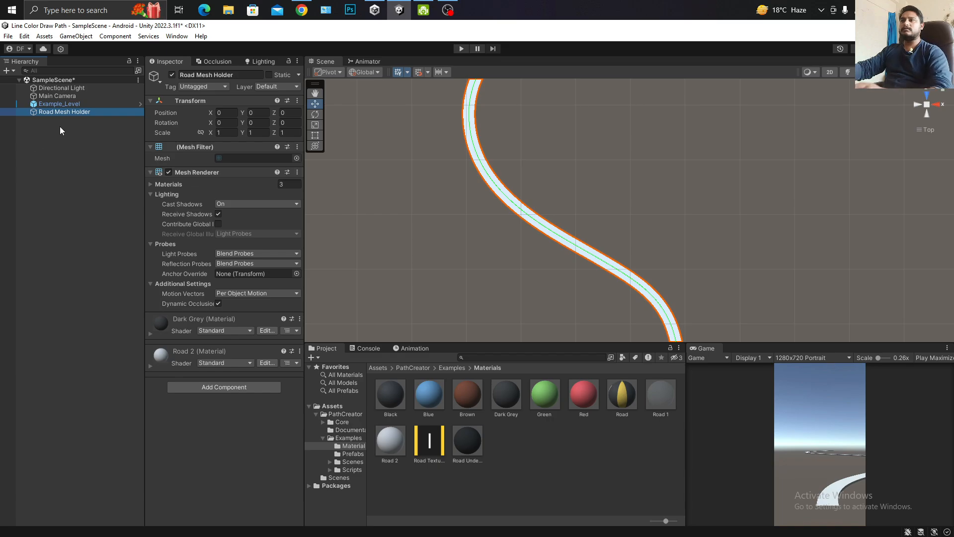
pyautogui.doubleClick(64, 114)
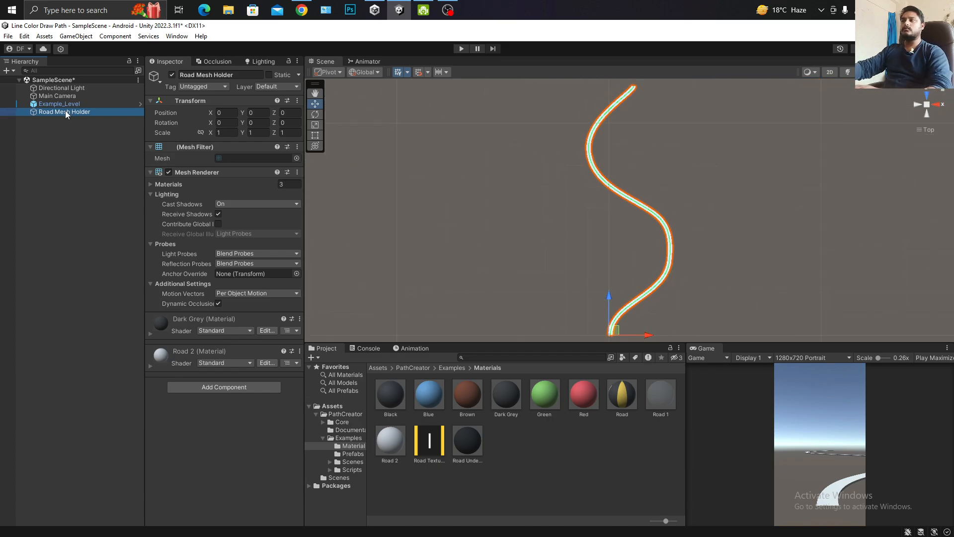
pyautogui.doubleClick(65, 111)
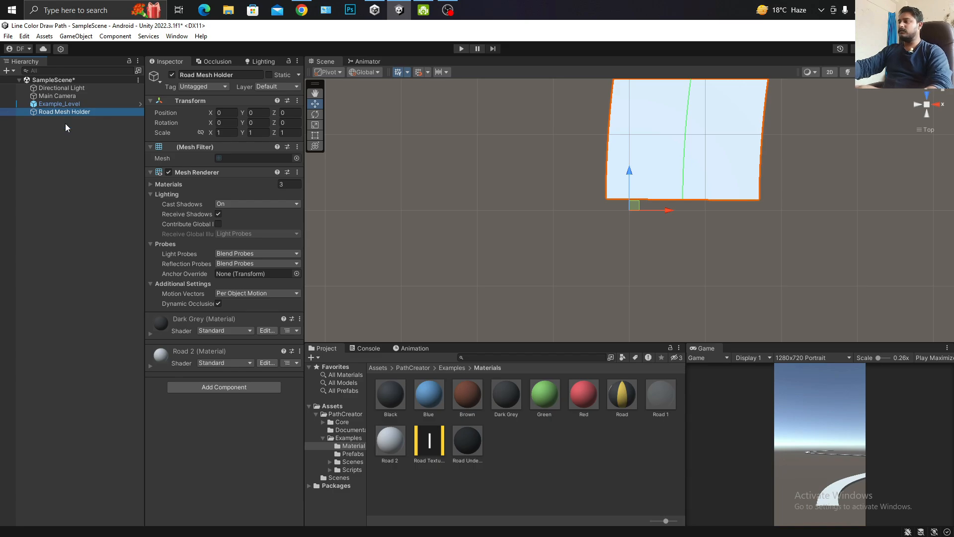
pyautogui.hotkey('ctrl', 's')
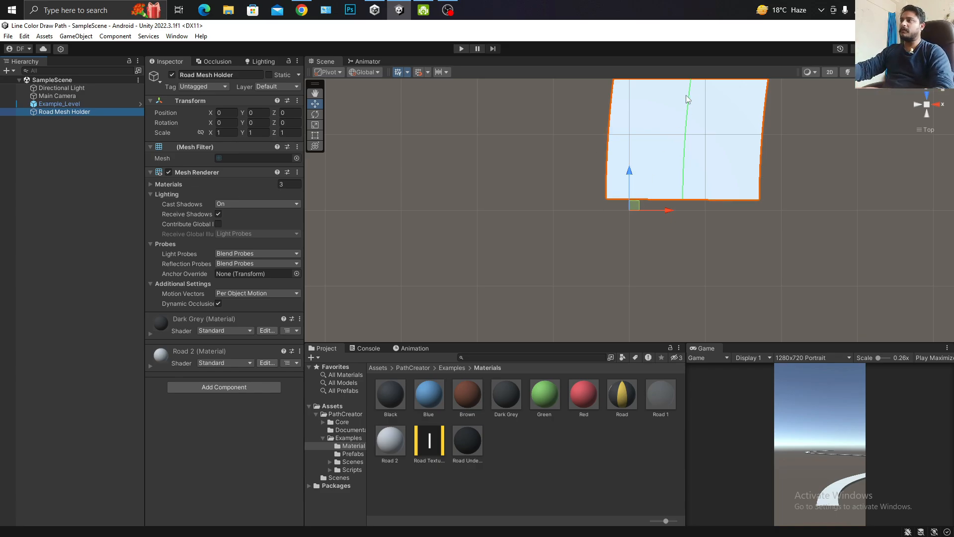
# Add a 3D cube to the scene, reset its transform and save the scene.
pyautogui.rightClick(45, 137)
pyautogui.moveTo(106, 280)
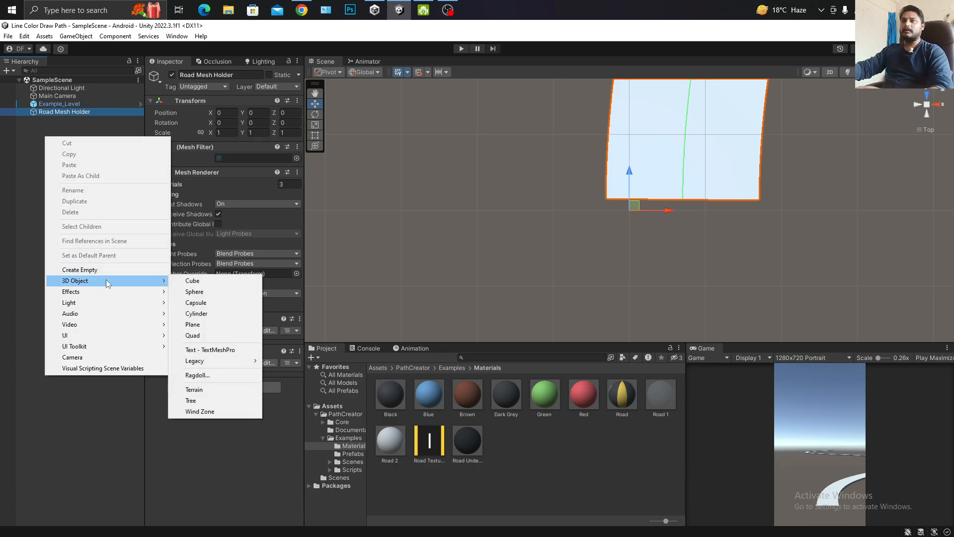
pyautogui.click(199, 280)
pyautogui.click(297, 101)
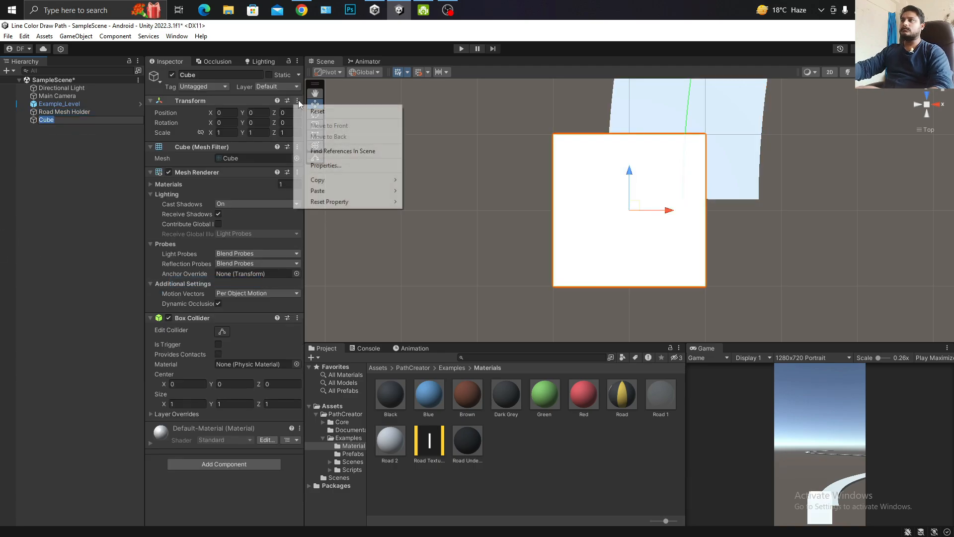
pyautogui.click(313, 111)
pyautogui.hotkey('ctrl', 's')
pyautogui.click(73, 124)
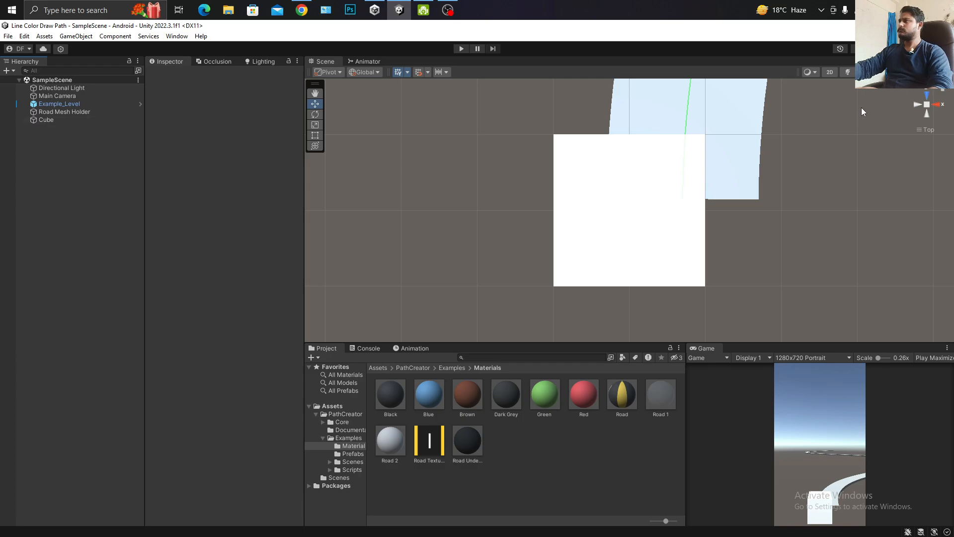
# Set the cube's scale to 0.5 on X, Y and Z.
pyautogui.click(108, 120)
pyautogui.click(231, 132)
pyautogui.write('0.5')
pyautogui.press('Tab')
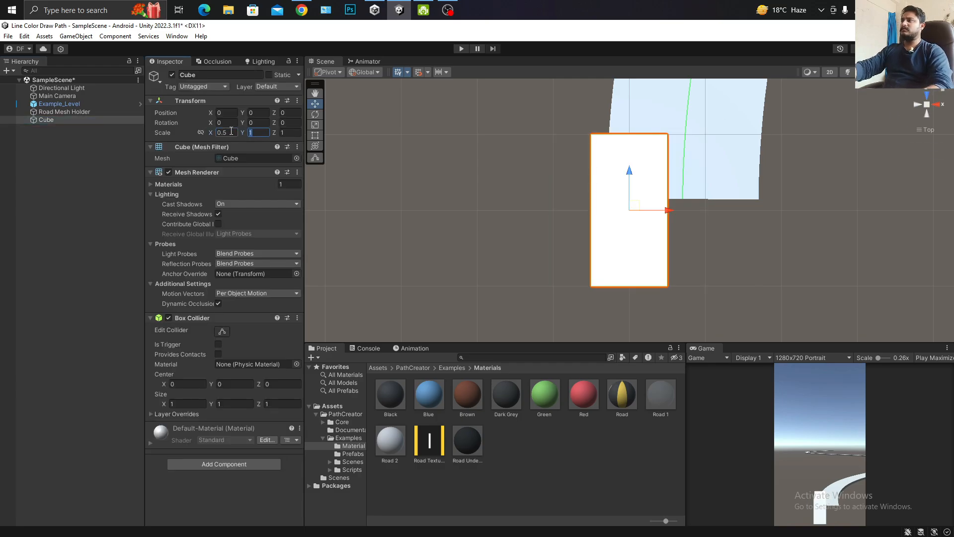
pyautogui.write('0')
pyautogui.click(231, 132)
pyautogui.press('Tab')
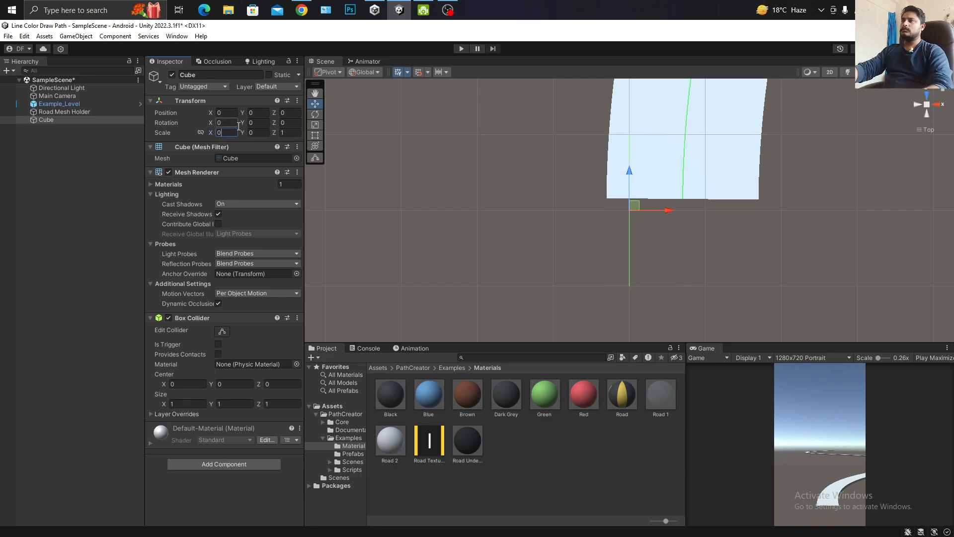
pyautogui.write('0.5')
pyautogui.press('Tab')
pyautogui.write('0.5')
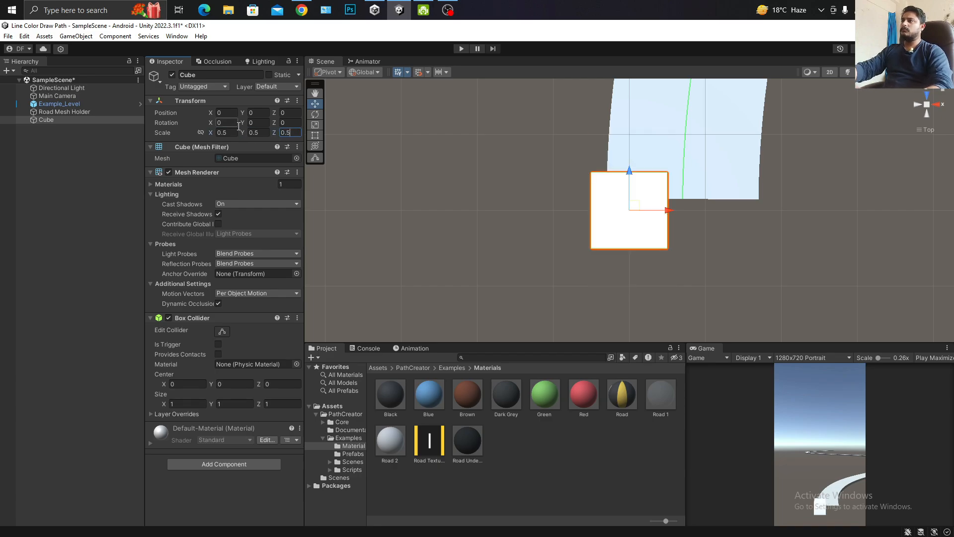
# Examine in an angled 3D view how the cube sits against the start of the road.
pyautogui.doubleClick(52, 121)
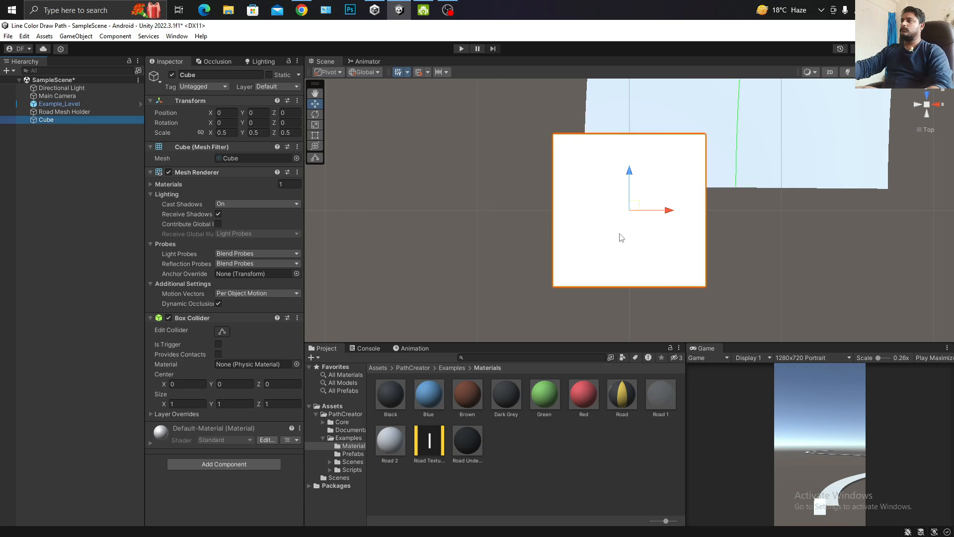
pyautogui.click(926, 107)
pyautogui.keyDown('alt'); pyautogui.moveTo(815, 209); pyautogui.dragTo(631, 141); pyautogui.keyUp('alt')
pyautogui.scroll(-4, 631, 142)
pyautogui.keyDown('alt'); pyautogui.moveTo(824, 218); pyautogui.dragTo(670, 174); pyautogui.keyUp('alt')
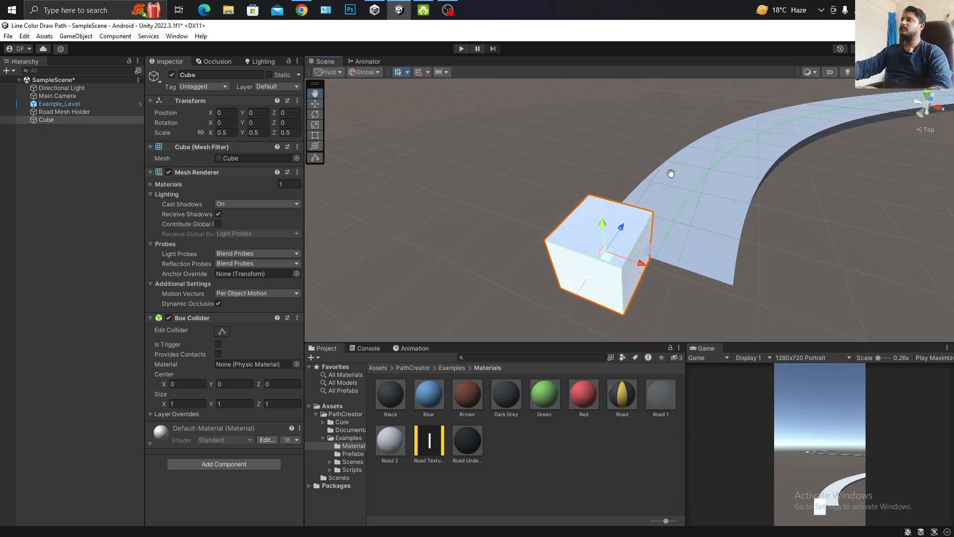
pyautogui.moveTo(671, 174); pyautogui.dragTo(643, 168, button='right')
pyautogui.scroll(-3, 611, 169)
pyautogui.scroll(-4, 582, 168)
pyautogui.moveTo(582, 168); pyautogui.dragTo(583, 245, button='middle')
pyautogui.scroll(2, 596, 172)
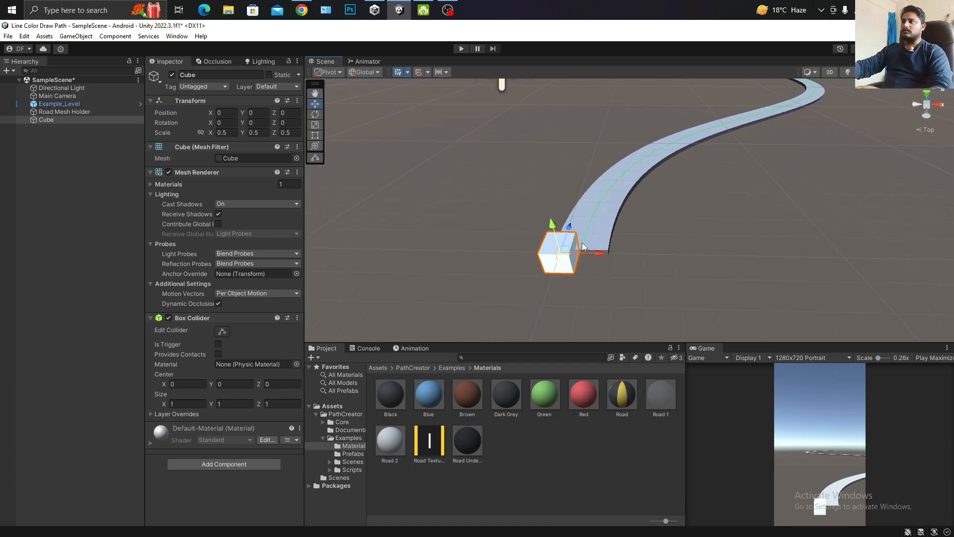
pyautogui.scroll(5, 585, 253)
pyautogui.keyDown('alt'); pyautogui.moveTo(575, 246); pyautogui.dragTo(636, 192); pyautogui.keyUp('alt')
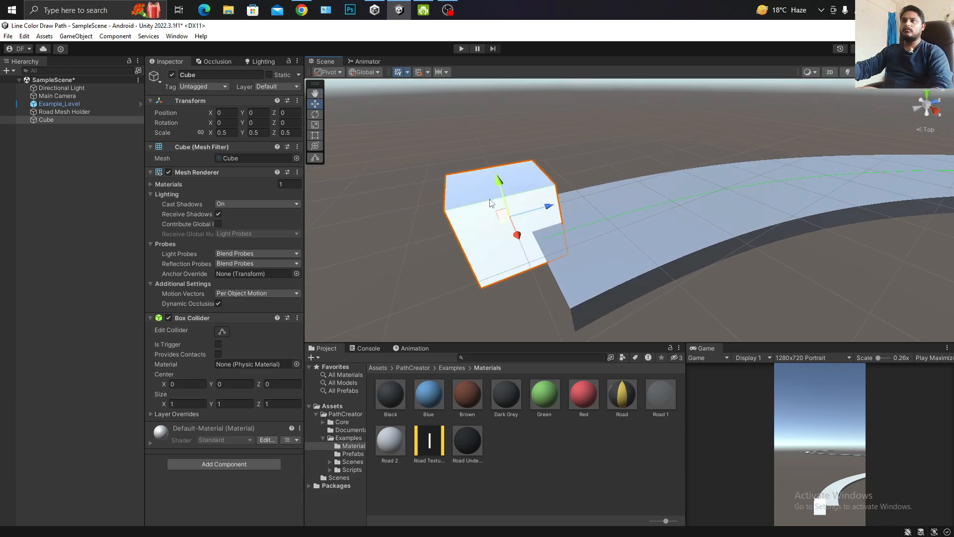
# Lower the Road Mesh Holder to a Y position of about -0.247 so the road lies beneath the cube.
pyautogui.click(65, 112)
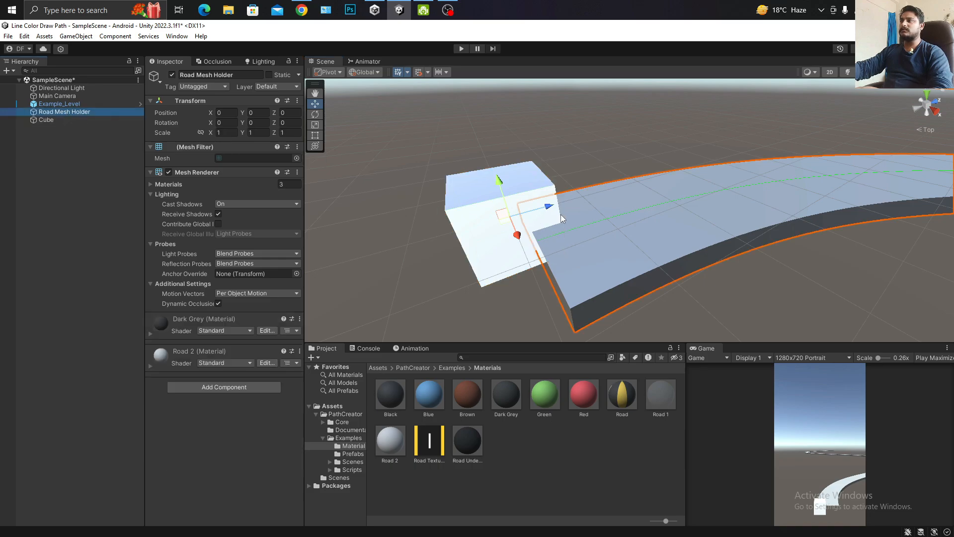
pyautogui.keyDown('alt'); pyautogui.moveTo(560, 213); pyautogui.dragTo(562, 198); pyautogui.keyUp('alt')
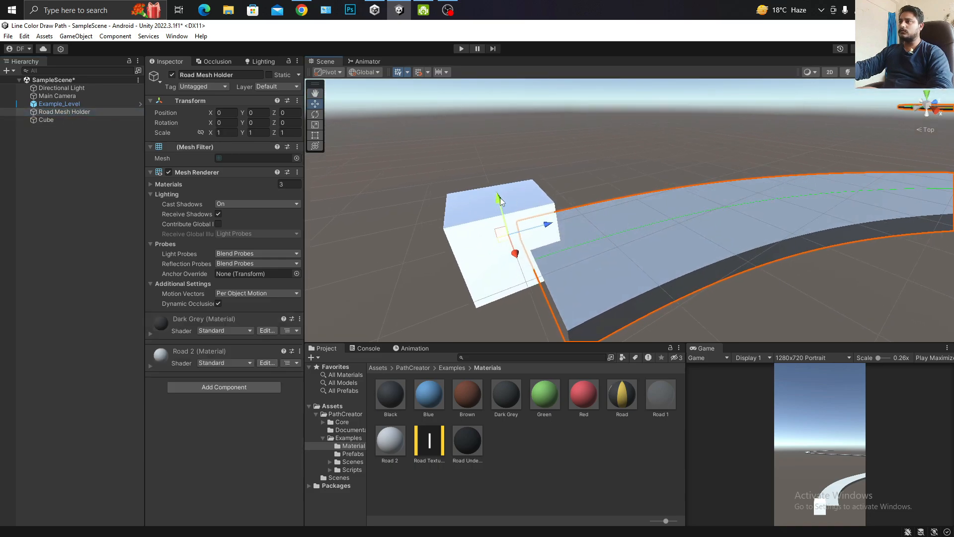
pyautogui.moveTo(500, 198); pyautogui.dragTo(522, 157)
pyautogui.scroll(3, 553, 164)
pyautogui.scroll(-1, 527, 158)
pyautogui.moveTo(541, 149); pyautogui.dragTo(560, 178, button='middle')
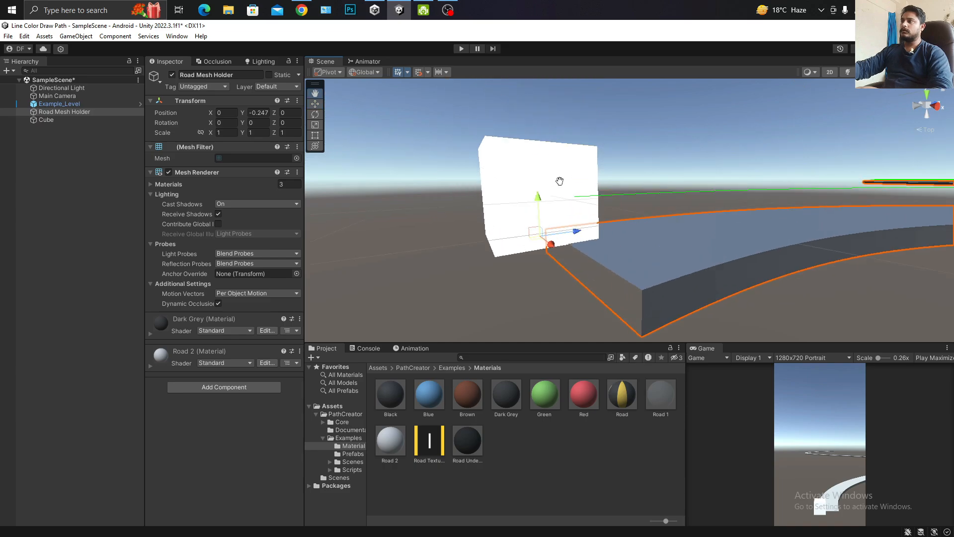
pyautogui.keyDown('alt'); pyautogui.moveTo(559, 179); pyautogui.dragTo(585, 188); pyautogui.keyUp('alt')
pyautogui.scroll(-3, 583, 187)
pyautogui.moveTo(542, 199); pyautogui.dragTo(569, 240, button='middle')
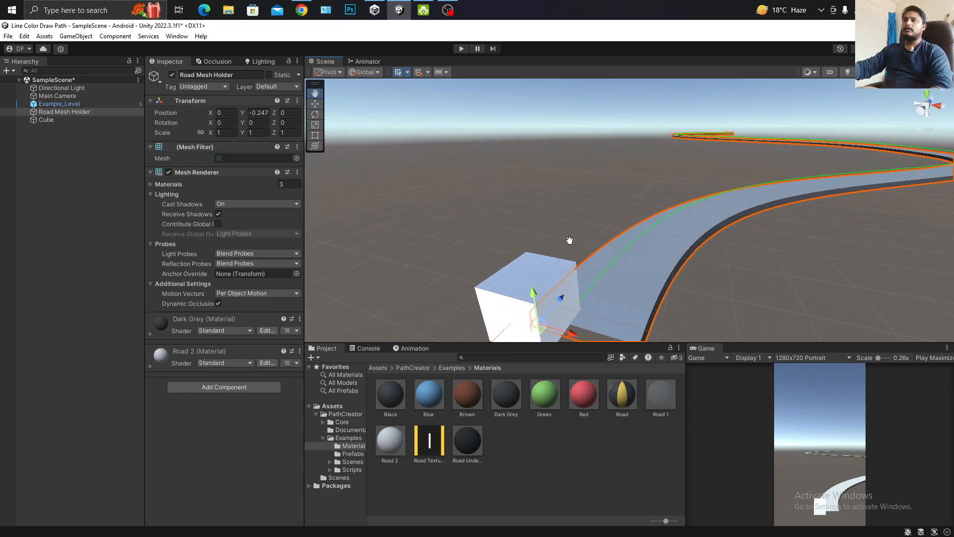
# Compare the Example_Level path with the lowered Road Mesh Holder along the length of the road.
pyautogui.click(111, 104)
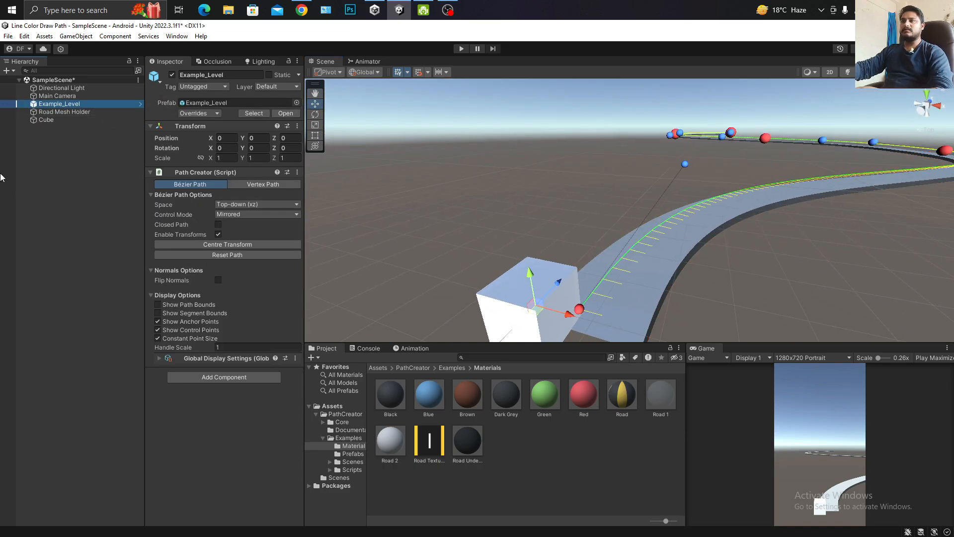
pyautogui.click(64, 110)
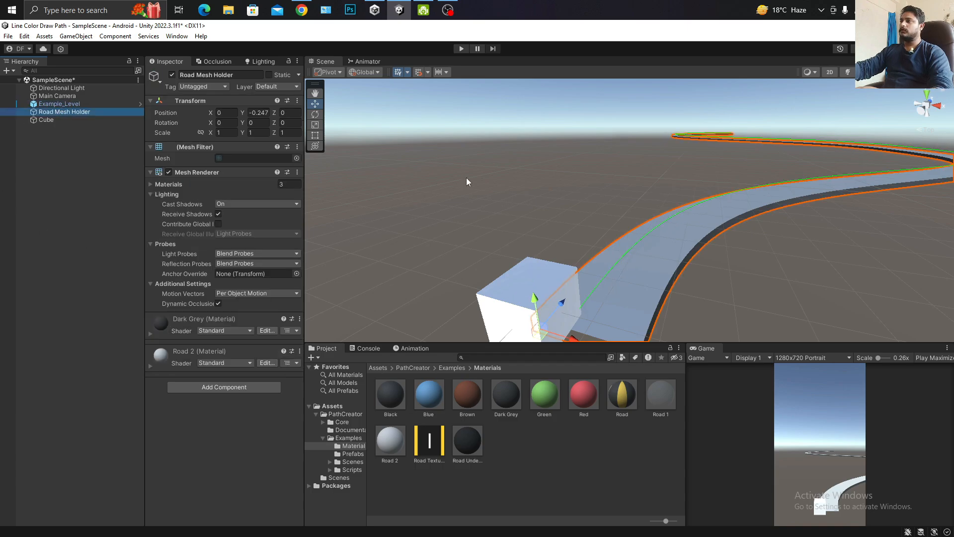
pyautogui.keyDown('alt'); pyautogui.moveTo(466, 177); pyautogui.dragTo(718, 243); pyautogui.keyUp('alt')
pyautogui.scroll(-3, 577, 176)
pyautogui.moveTo(564, 183); pyautogui.dragTo(559, 233, button='middle')
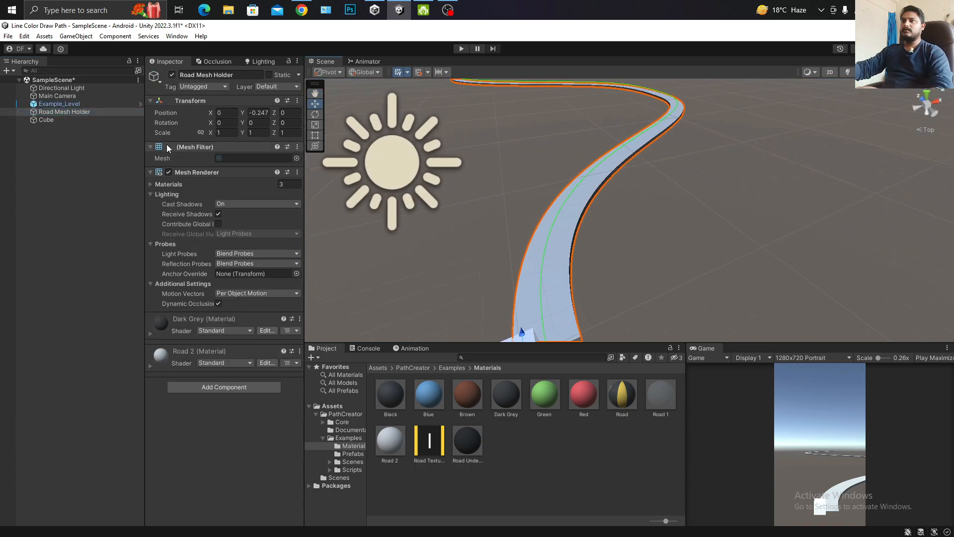
pyautogui.click(77, 103)
pyautogui.moveTo(598, 118); pyautogui.dragTo(585, 244, button='middle')
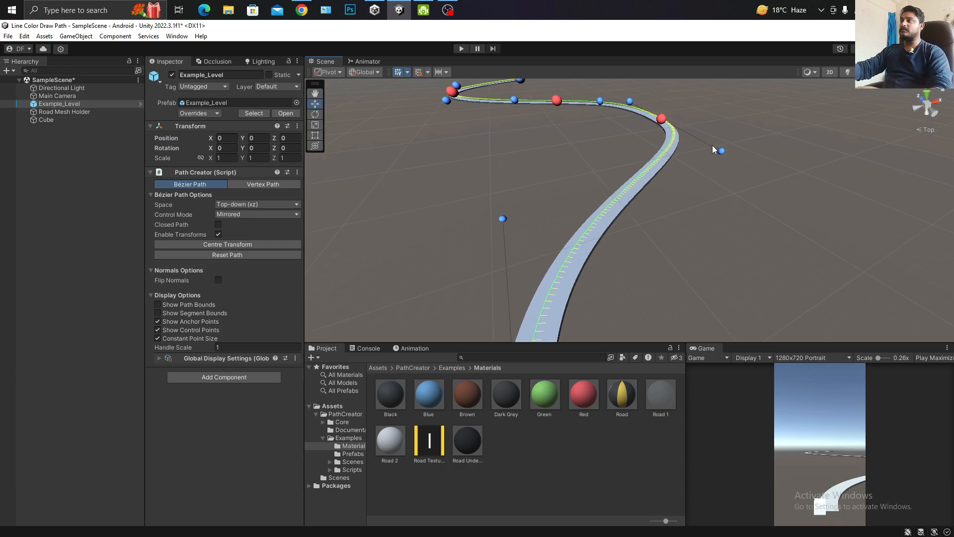
pyautogui.click(74, 111)
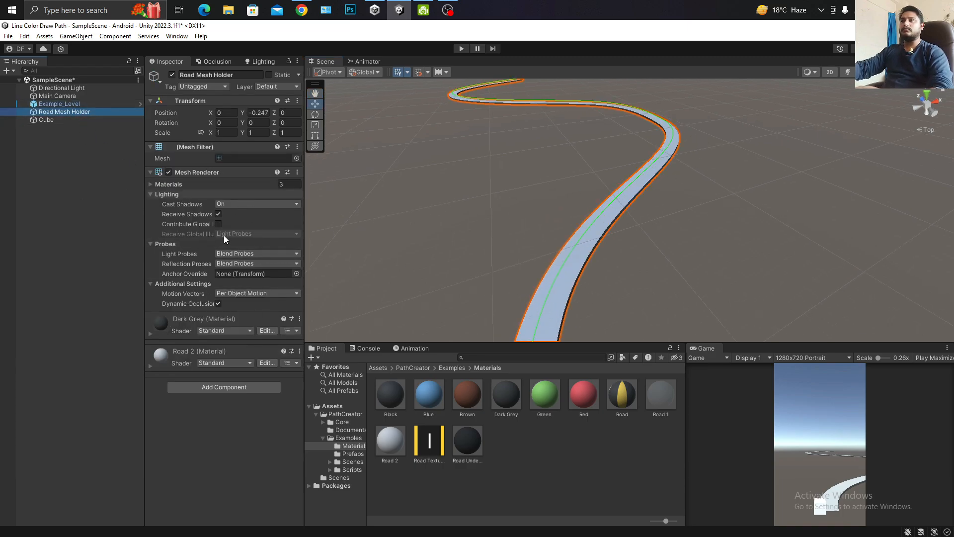
pyautogui.keyDown('alt'); pyautogui.moveTo(641, 236); pyautogui.dragTo(674, 235); pyautogui.keyUp('alt')
pyautogui.moveTo(695, 249); pyautogui.dragTo(683, 213, button='middle')
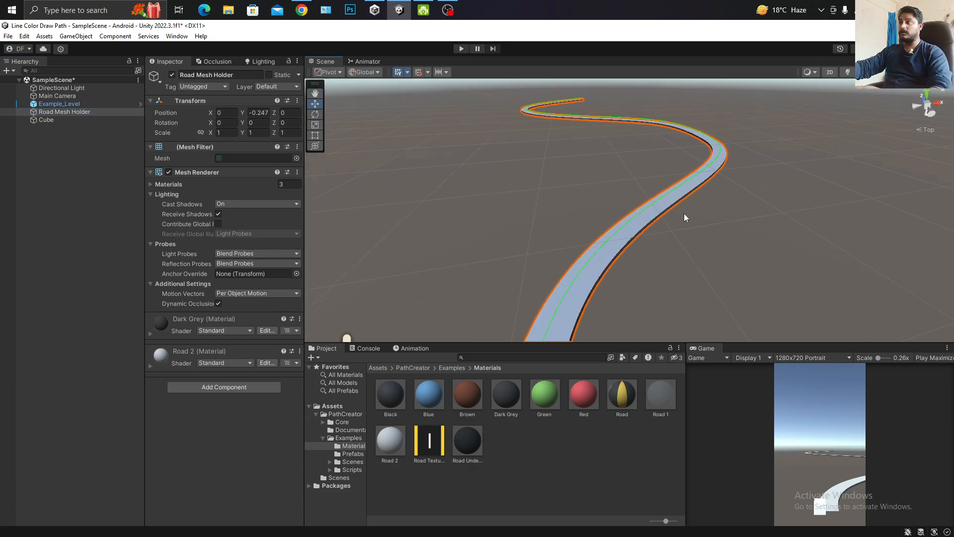
pyautogui.click(85, 104)
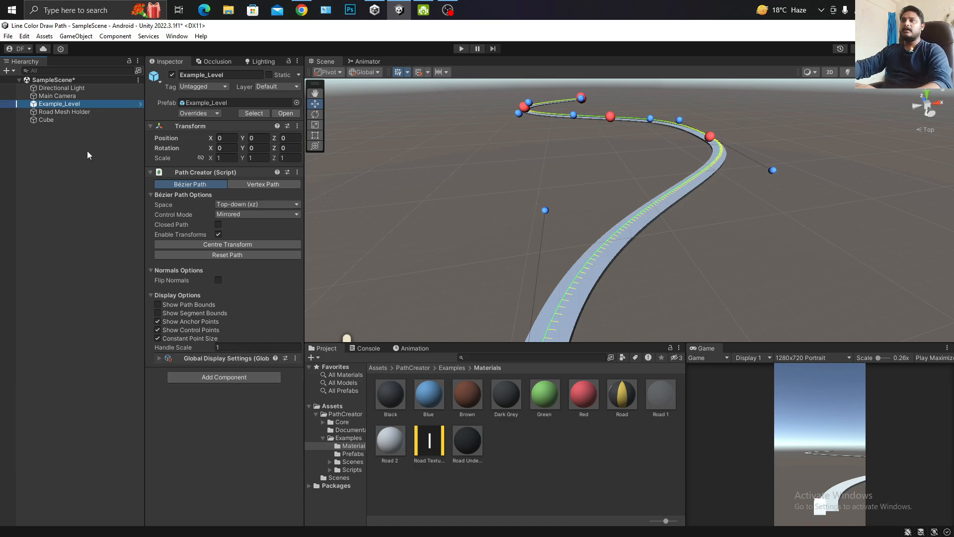
# Deactivate the Road Mesh Holder and add a Road Mesh Creator component to Example_Level.
pyautogui.click(92, 112)
pyautogui.click(172, 75)
pyautogui.click(74, 104)
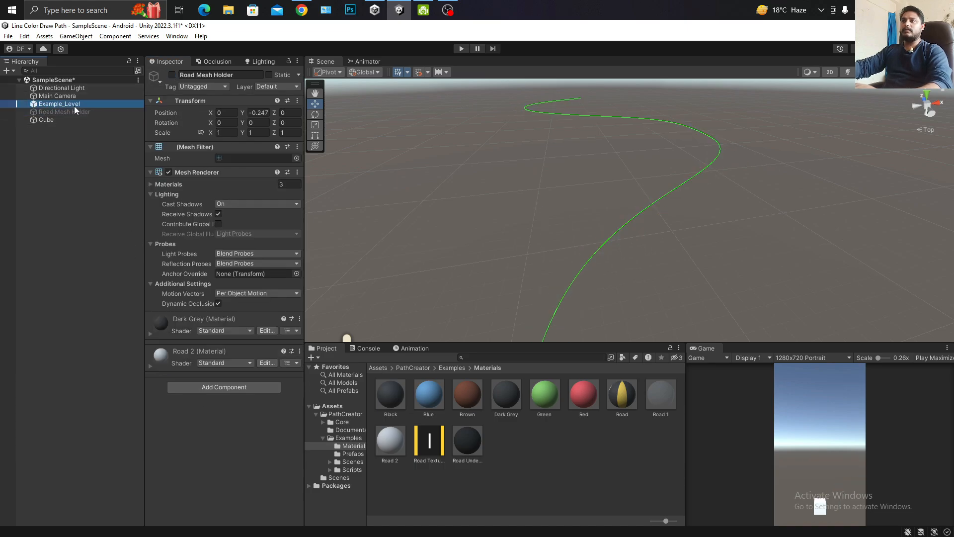
pyautogui.click(245, 380)
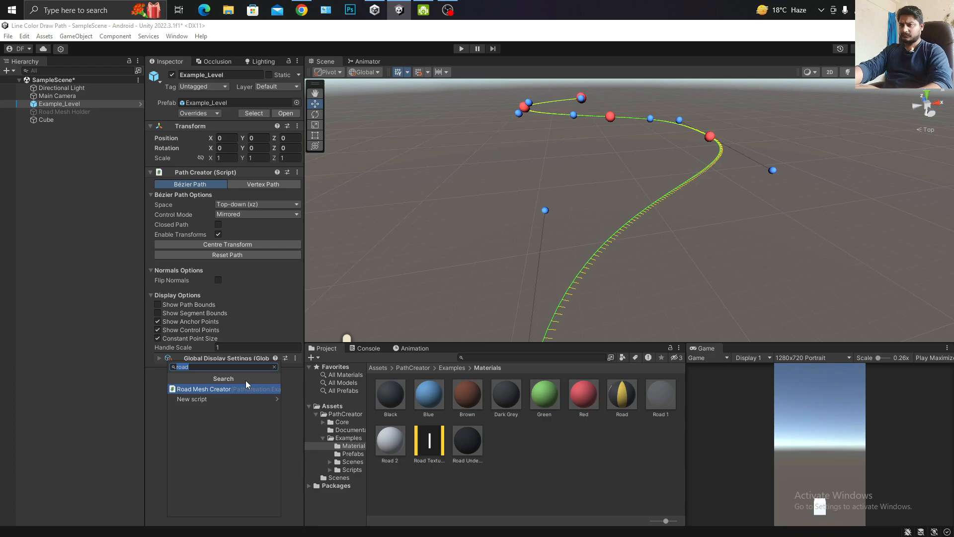
pyautogui.press('Return')
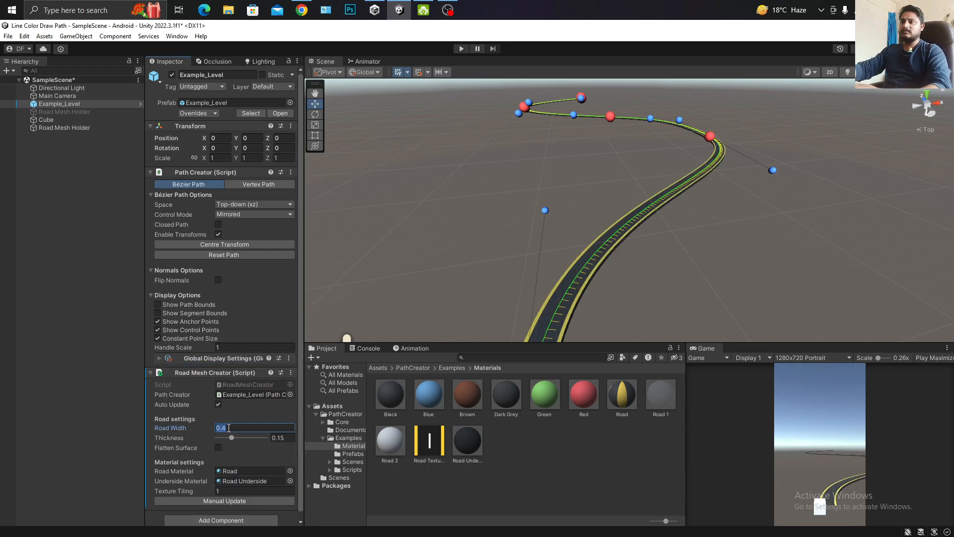
# Give the new road the Road 2 material with a Dark Grey underside, trying widths of 0.8 and 0.56 before setting 0.6.
pyautogui.write('0.8')
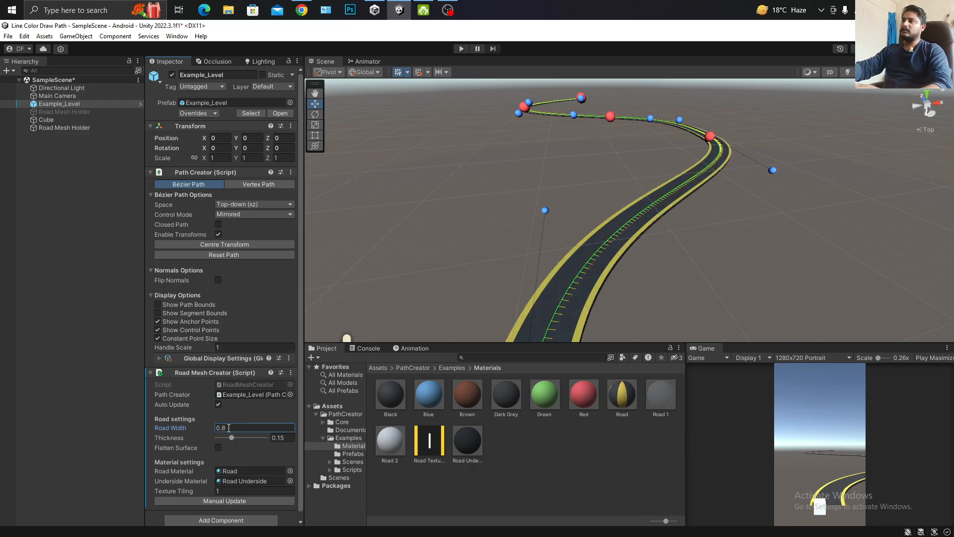
pyautogui.moveTo(390, 440); pyautogui.dragTo(250, 470)
pyautogui.moveTo(258, 469); pyautogui.dragTo(257, 478)
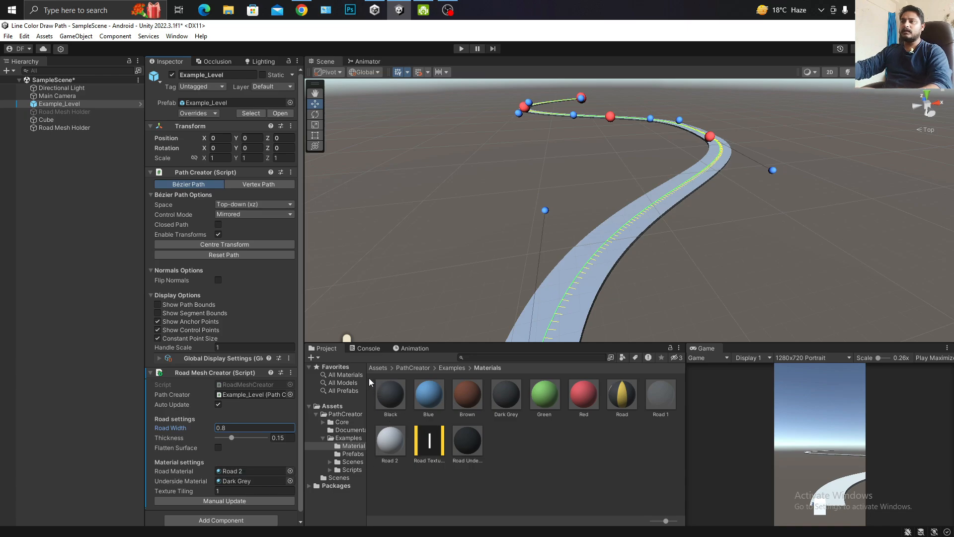
pyautogui.write('0.56')
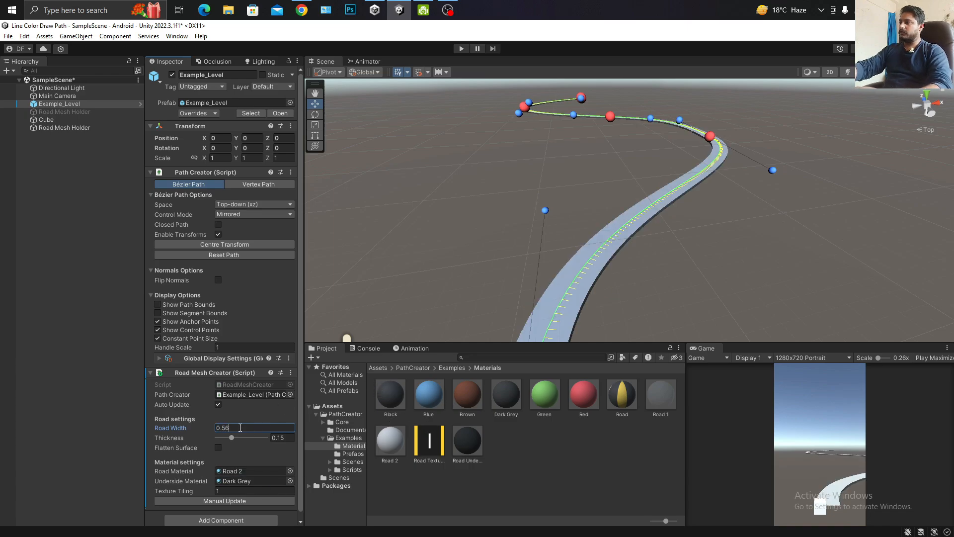
pyautogui.hotkey('ctrl', 'a')
pyautogui.write('.6')
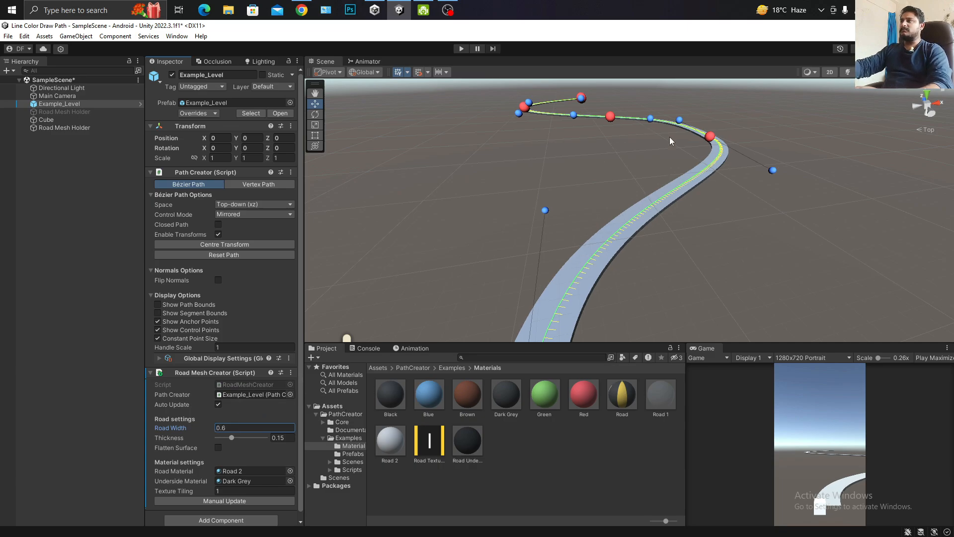
# Try reshaping the road's far bend by moving its Bézier control handle, and inspect the road beside the cube.
pyautogui.click(760, 172)
pyautogui.moveTo(773, 170); pyautogui.dragTo(749, 192)
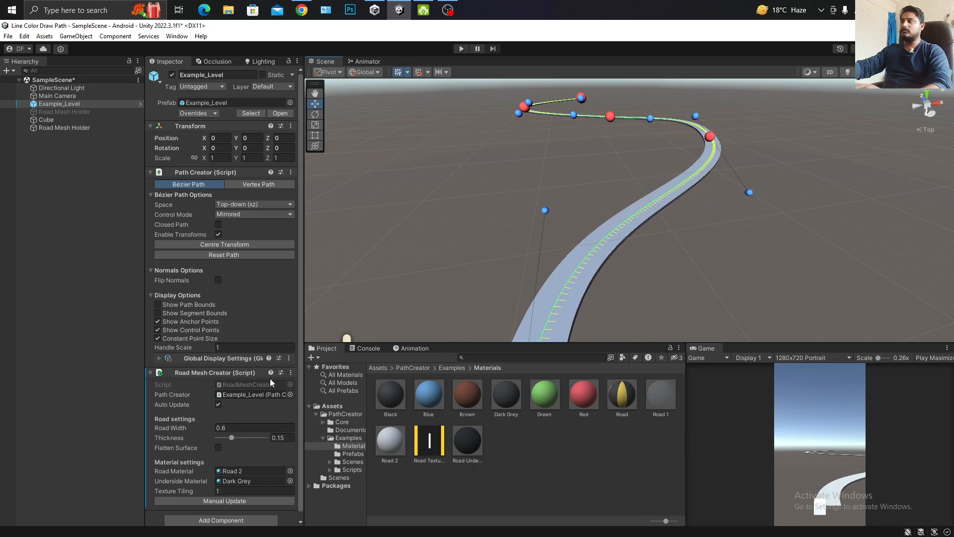
pyautogui.moveTo(681, 267); pyautogui.dragTo(649, 160, button='middle')
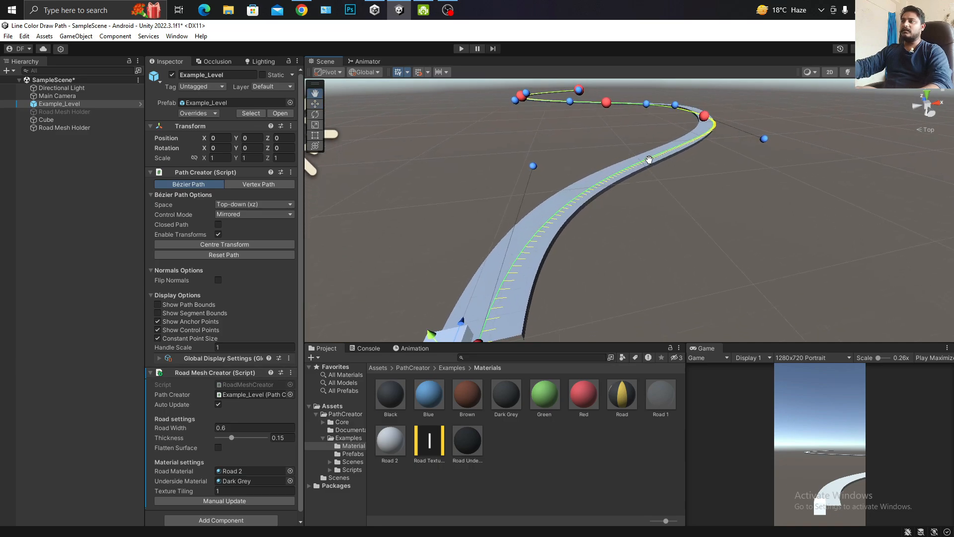
pyautogui.scroll(-3, 649, 160)
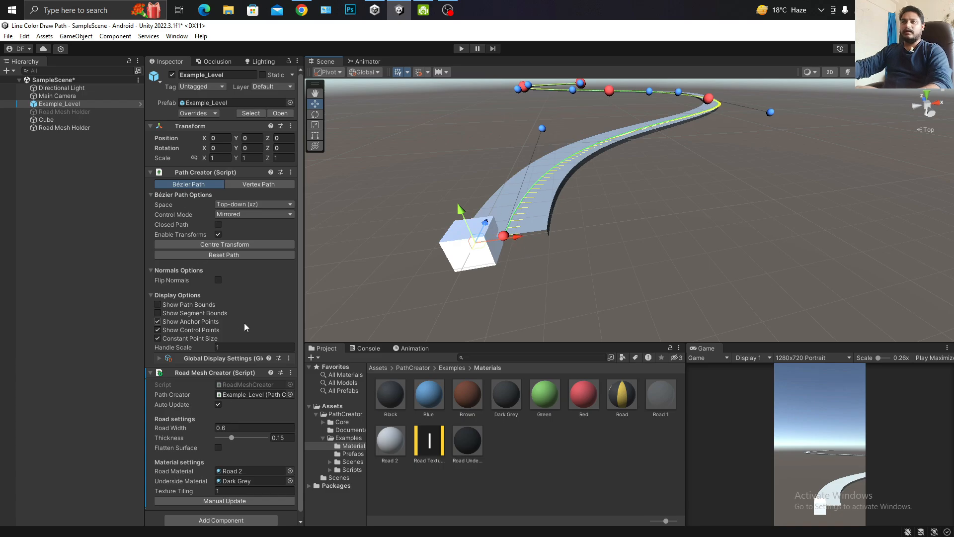
# Remove the Road Mesh Creator component from Example_Level and delete the newly added, active Road Mesh Holder.
pyautogui.click(290, 373)
pyautogui.click(314, 431)
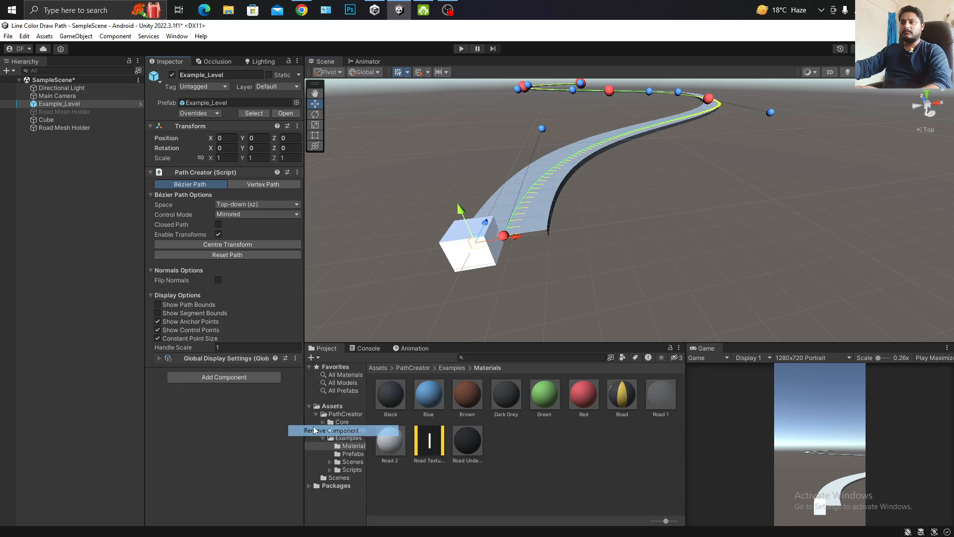
pyautogui.hotkey('ctrl', 's')
pyautogui.click(86, 127)
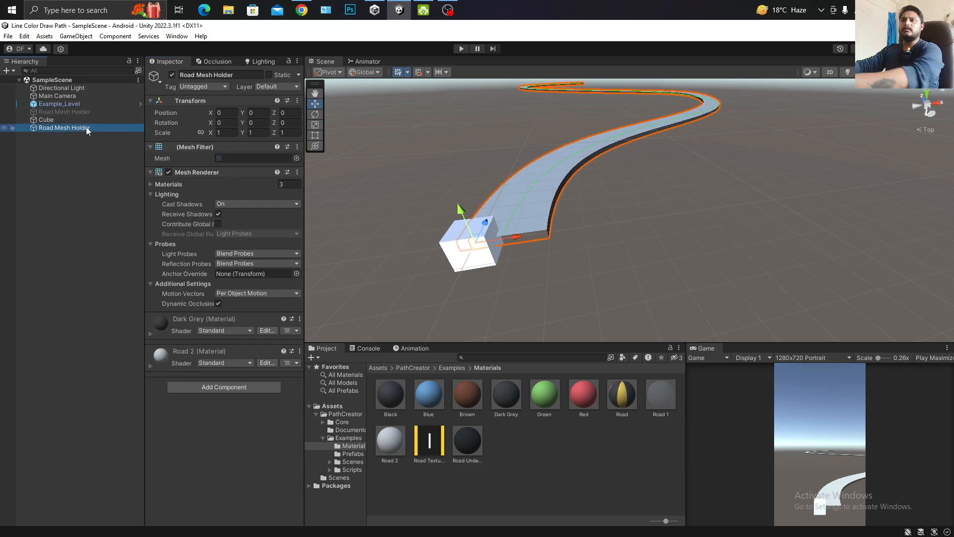
pyautogui.press('Delete')
# Reactivate the original lowered Road Mesh Holder and save the scene.
pyautogui.click(88, 112)
pyautogui.click(171, 74)
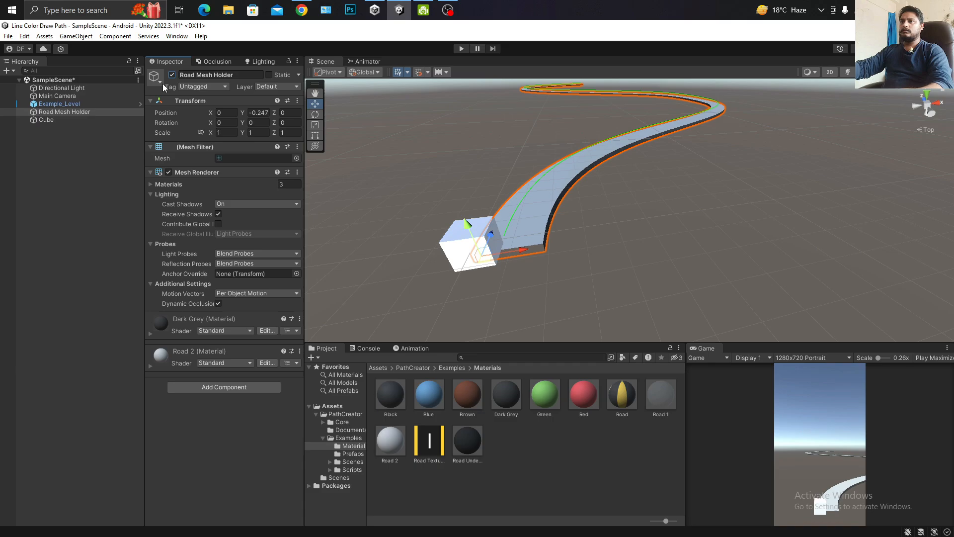
pyautogui.press('f')
pyautogui.hotkey('ctrl', 's')
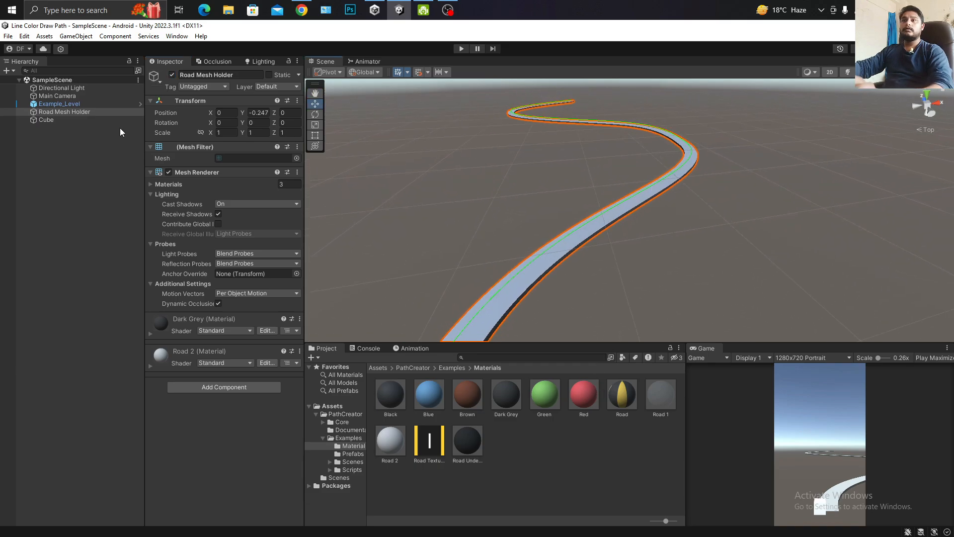
# Move the cube onto the start of the road at about X 0.316 and Z 0.469, and save the scene.
pyautogui.click(64, 119)
pyautogui.press('f')
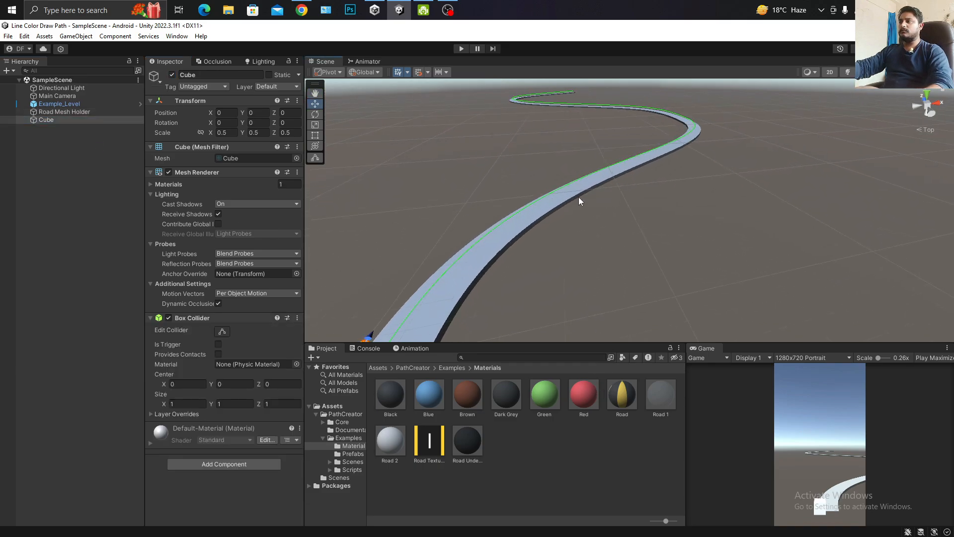
pyautogui.keyDown('alt'); pyautogui.moveTo(578, 197); pyautogui.dragTo(598, 271); pyautogui.keyUp('alt')
pyautogui.moveTo(599, 270); pyautogui.dragTo(502, 269, button='right')
pyautogui.scroll(2, 705, 199)
pyautogui.moveTo(725, 188); pyautogui.dragTo(737, 204)
pyautogui.moveTo(748, 163); pyautogui.dragTo(774, 159)
pyautogui.hotkey('ctrl', 's')
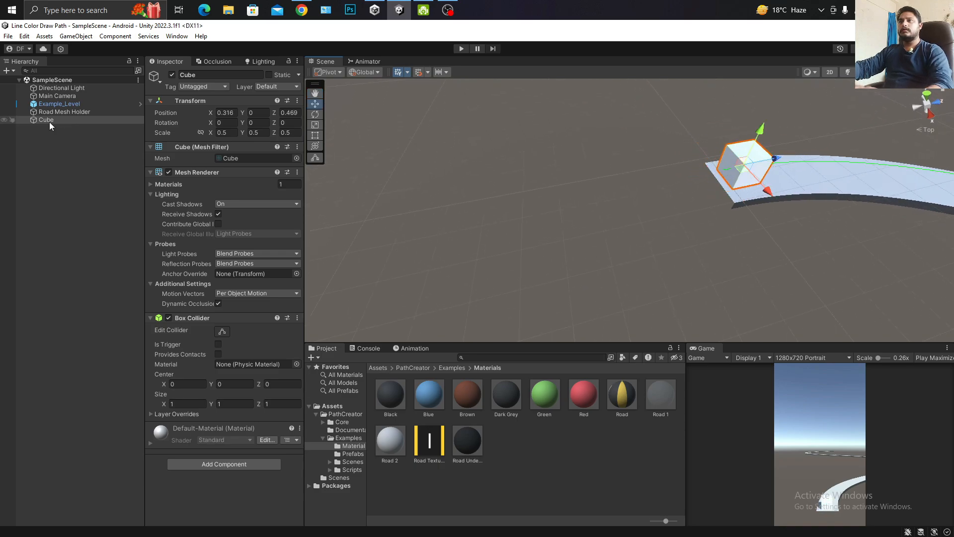
# Add the Path Follower script component to the cube and save the scene.
pyautogui.click(234, 466)
pyautogui.write('Path')
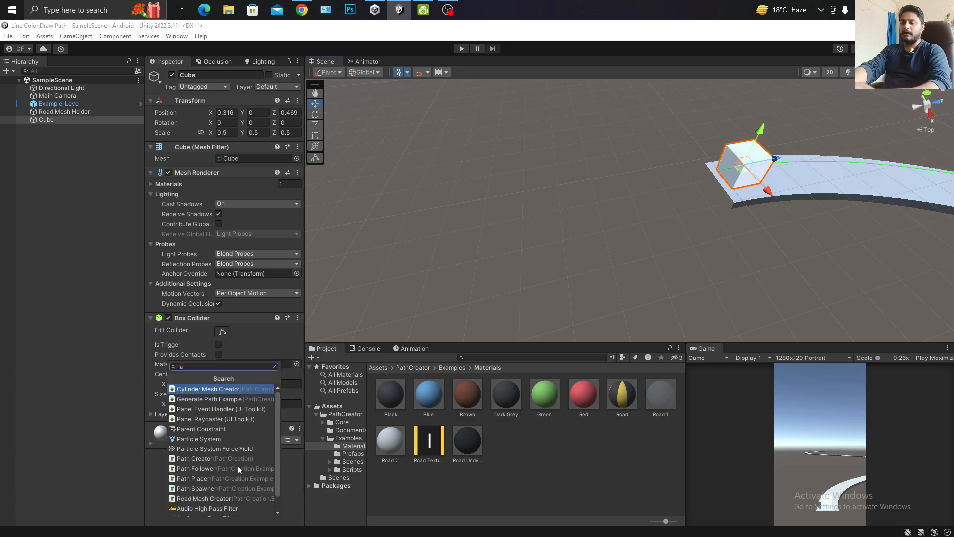
pyautogui.press('Down')
pyautogui.press('Down')
pyautogui.press('Down')
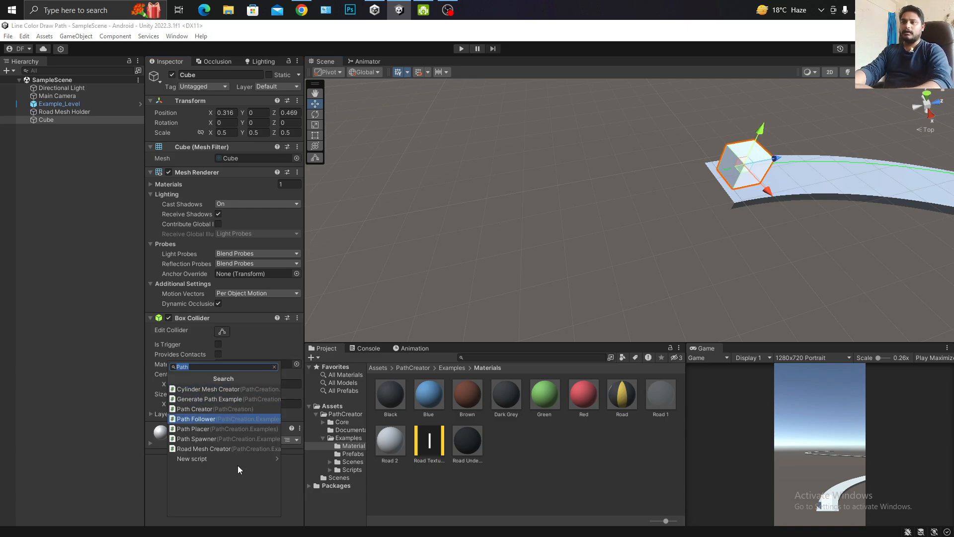
pyautogui.press('Return')
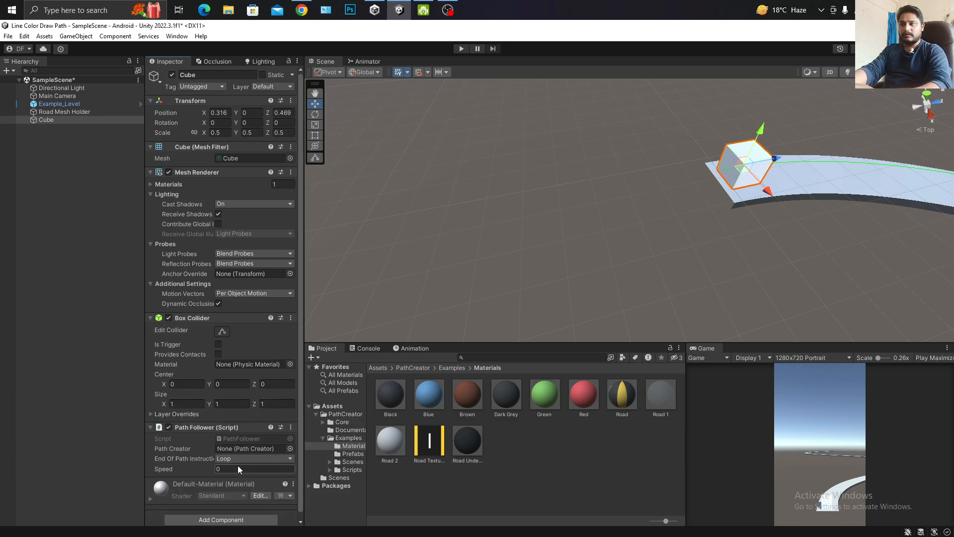
pyautogui.scroll(-1, 237, 465)
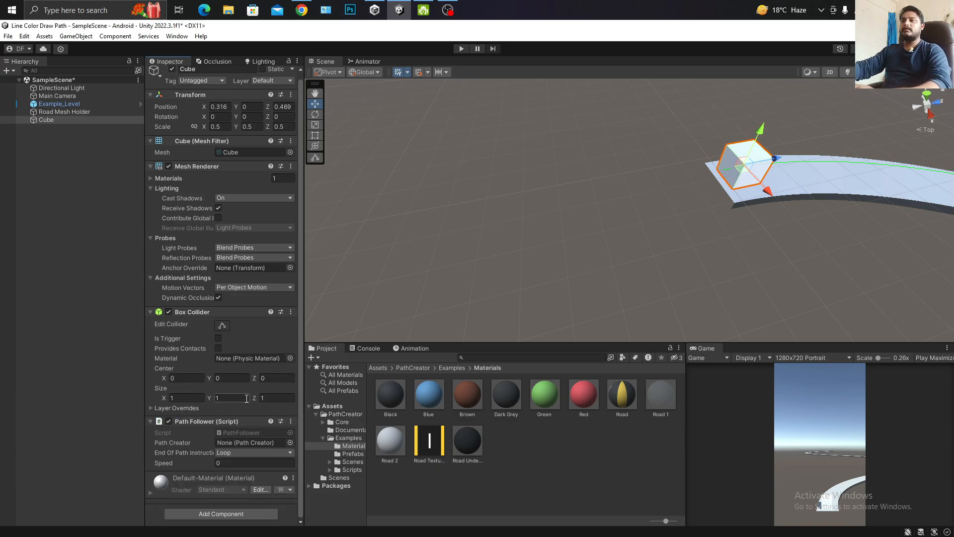
pyautogui.hotkey('ctrl', 's')
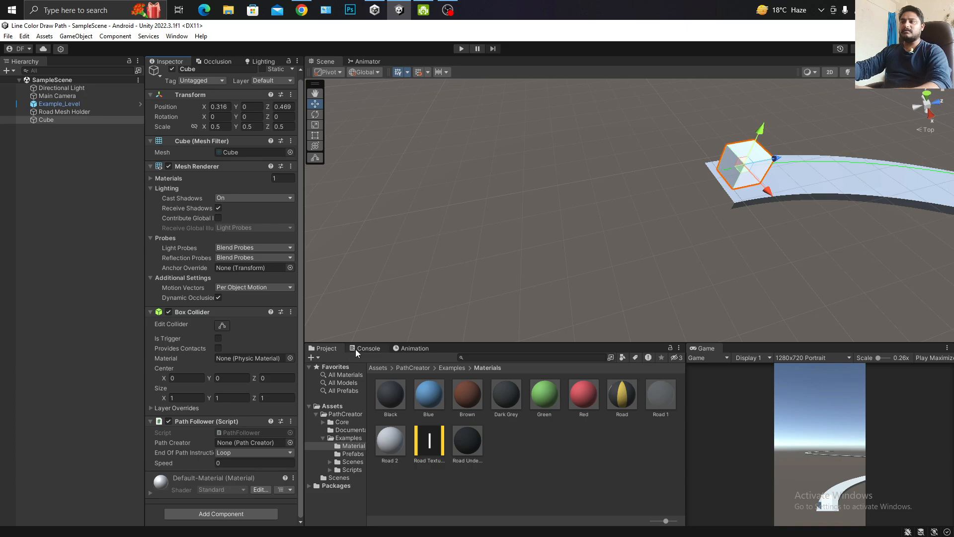
# Configure the cube's Path Follower with Example_Level as Path Creator, End Of Path Instruction Stop and Speed 5, and save the scene.
pyautogui.moveTo(481, 341); pyautogui.dragTo(478, 242)
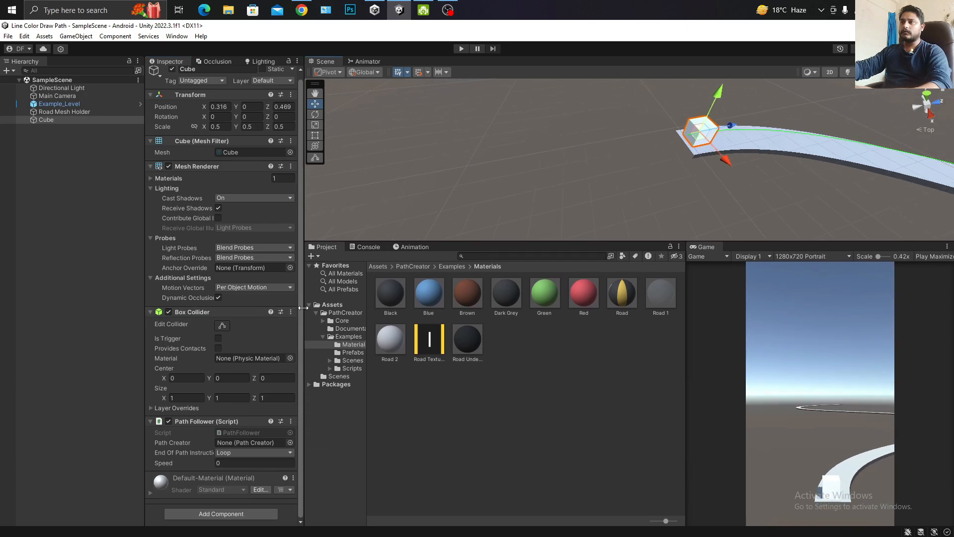
pyautogui.moveTo(302, 310); pyautogui.dragTo(316, 310)
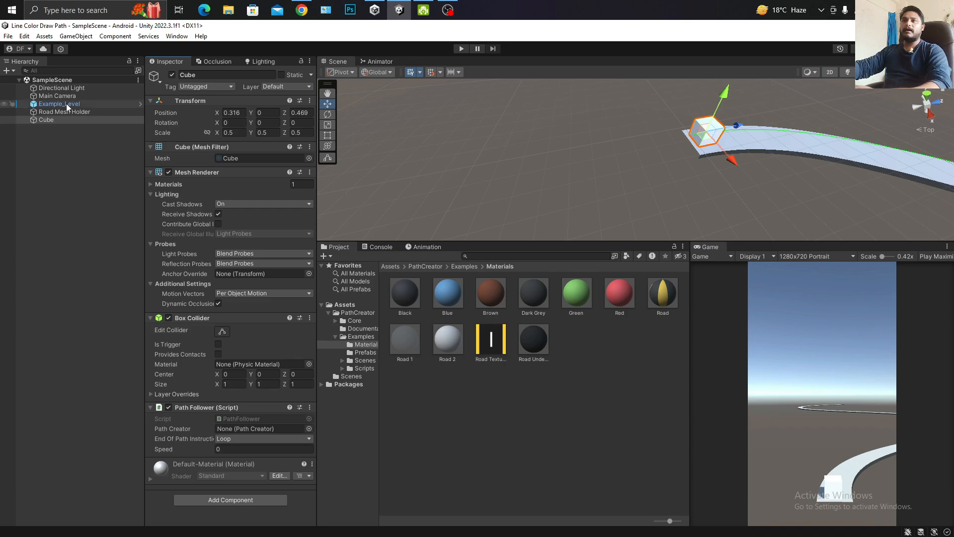
pyautogui.moveTo(68, 106); pyautogui.dragTo(259, 432)
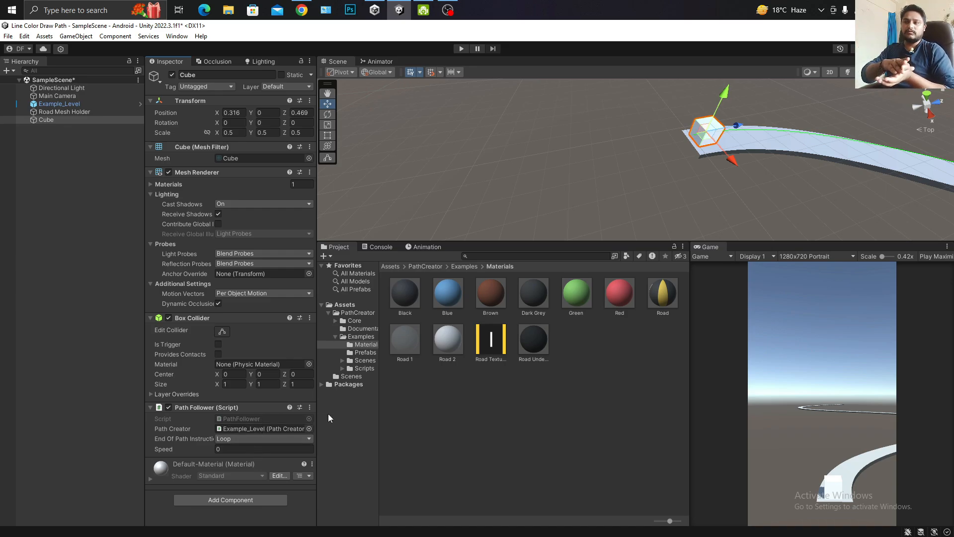
pyautogui.click(264, 438)
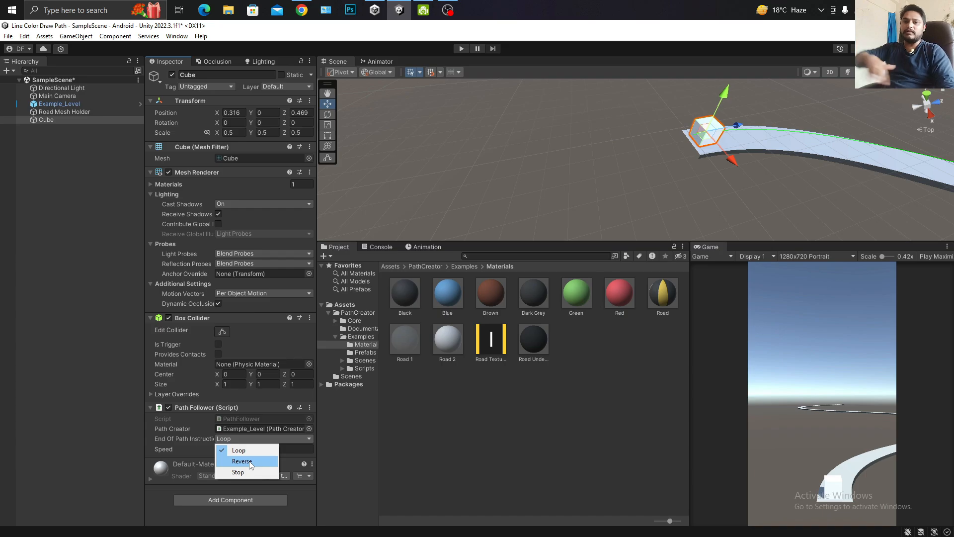
pyautogui.click(238, 472)
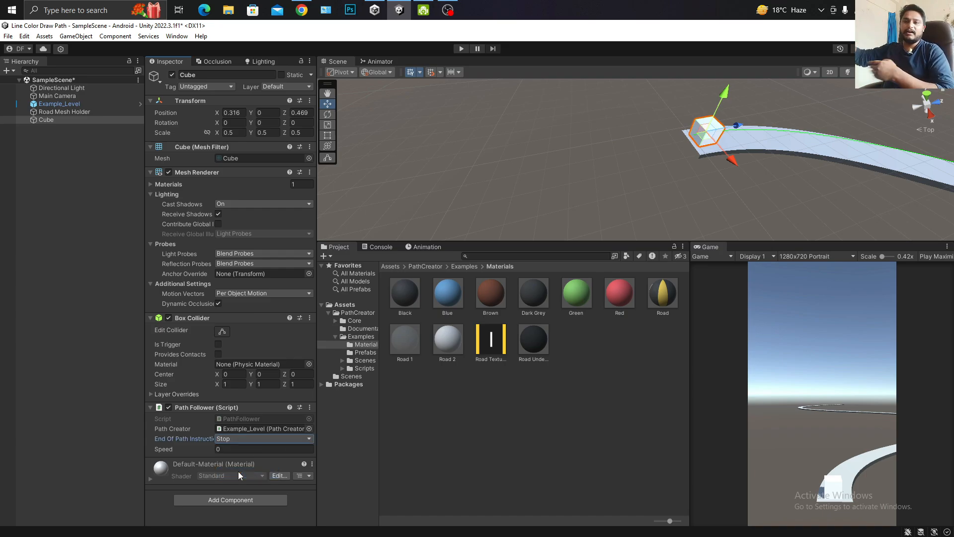
pyautogui.click(239, 449)
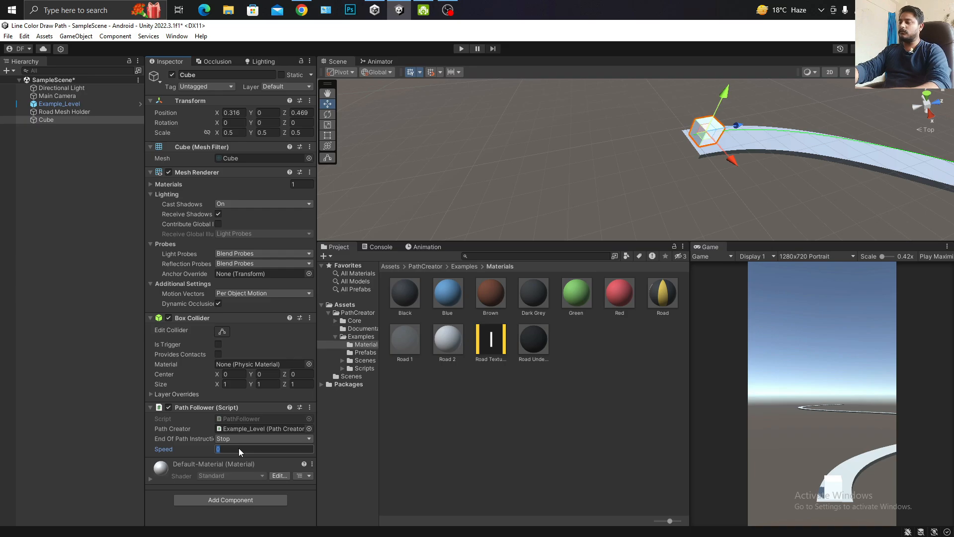
pyautogui.hotkey('ctrl', 's')
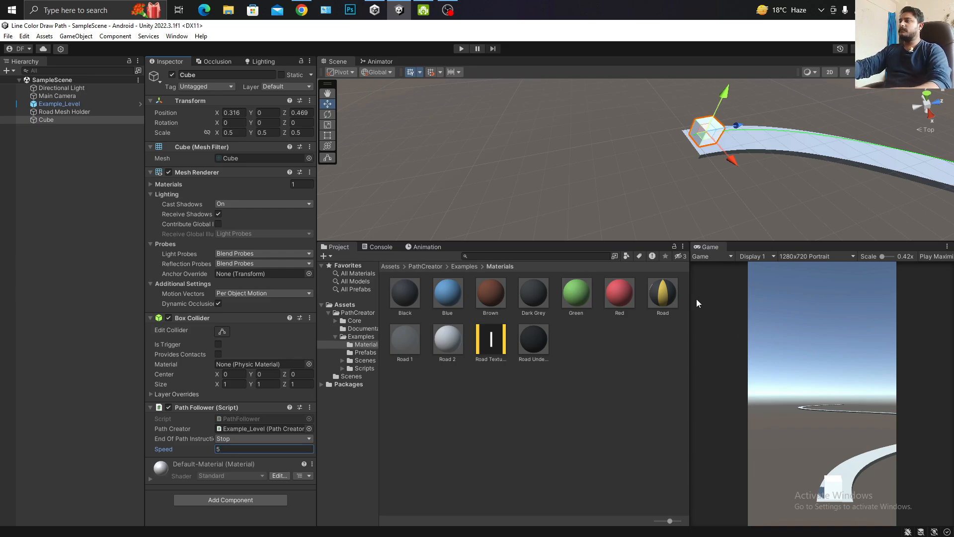
# Widen the Game view and examine the whole road in the Scene view, from the cube to its far end.
pyautogui.moveTo(690, 298); pyautogui.dragTo(510, 297)
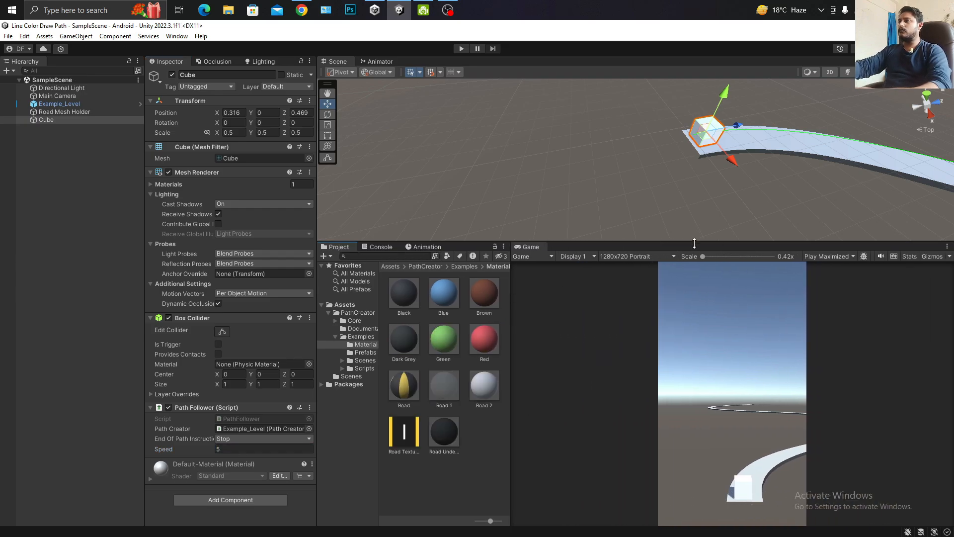
pyautogui.moveTo(695, 240); pyautogui.dragTo(698, 151)
pyautogui.keyDown('alt'); pyautogui.moveTo(586, 119); pyautogui.dragTo(724, 252); pyautogui.keyUp('alt')
pyautogui.scroll(-8, 740, 141)
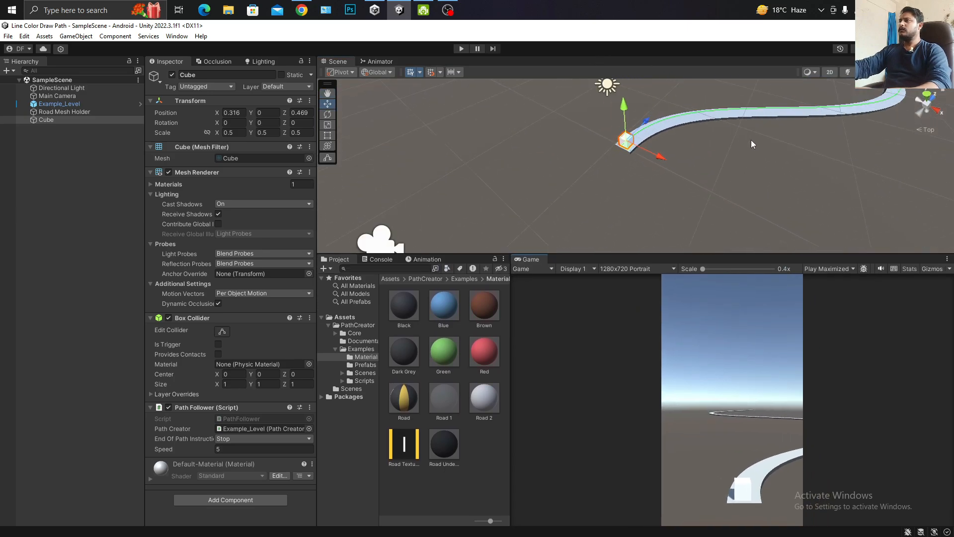
pyautogui.moveTo(750, 139); pyautogui.dragTo(629, 248, button='middle')
pyautogui.scroll(-6, 651, 186)
pyautogui.scroll(-4, 674, 172)
pyautogui.moveTo(668, 174); pyautogui.dragTo(647, 186, button='middle')
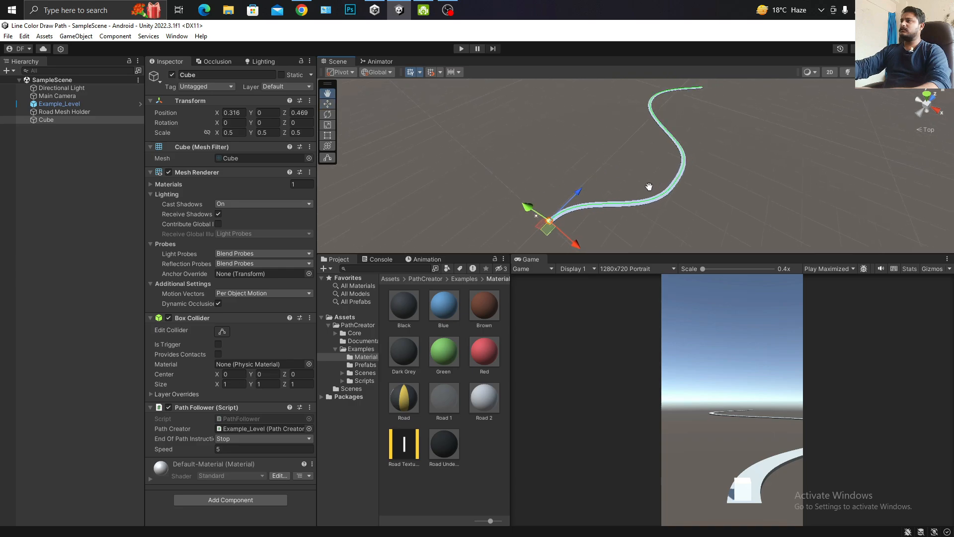
pyautogui.keyDown('alt'); pyautogui.moveTo(647, 186); pyautogui.dragTo(661, 166); pyautogui.keyUp('alt')
pyautogui.moveTo(729, 158); pyautogui.dragTo(686, 168, button='middle')
pyautogui.scroll(3, 670, 164)
pyautogui.scroll(2, 679, 170)
pyautogui.click(702, 341)
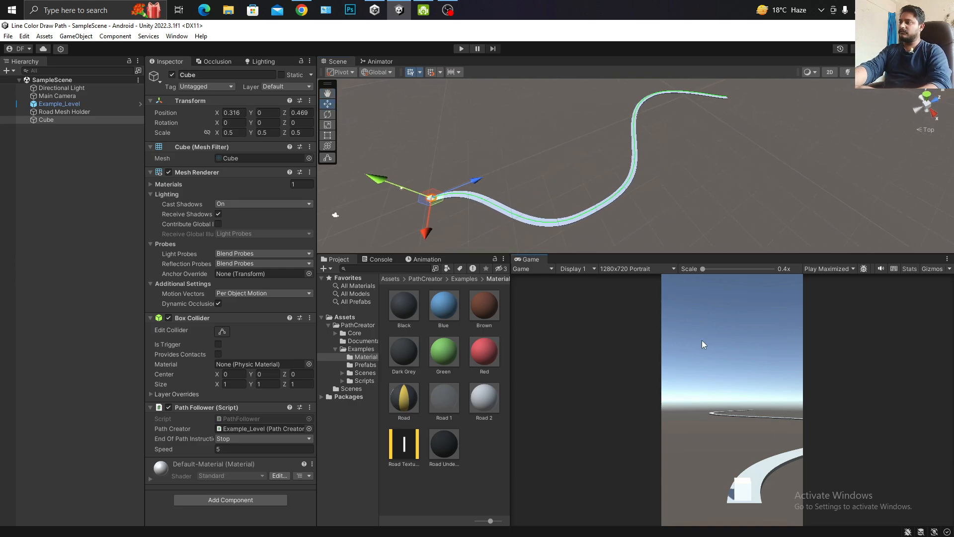
# Save the scene with the Red material applied to the cube, and set the Game view to Play Focused.
pyautogui.moveTo(496, 348); pyautogui.dragTo(432, 198)
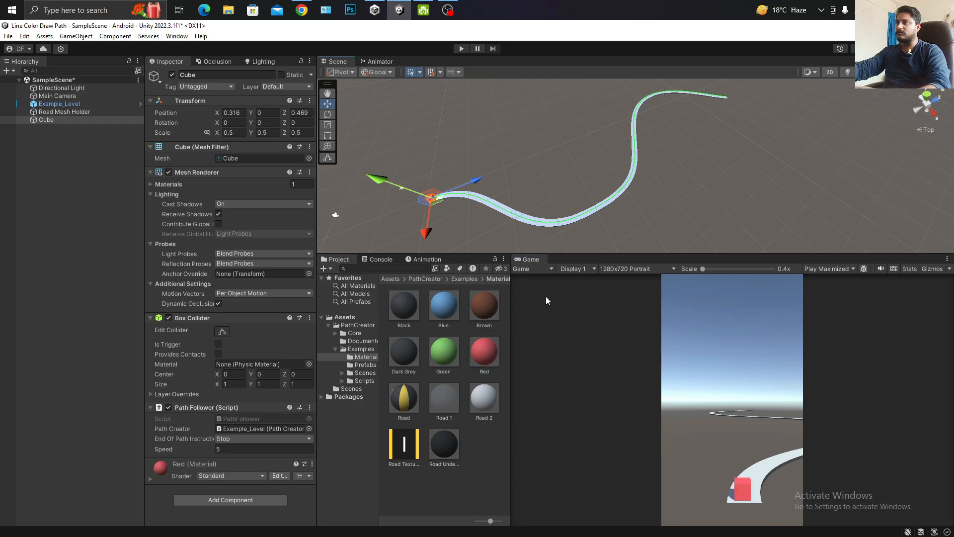
pyautogui.hotkey('ctrl', 's')
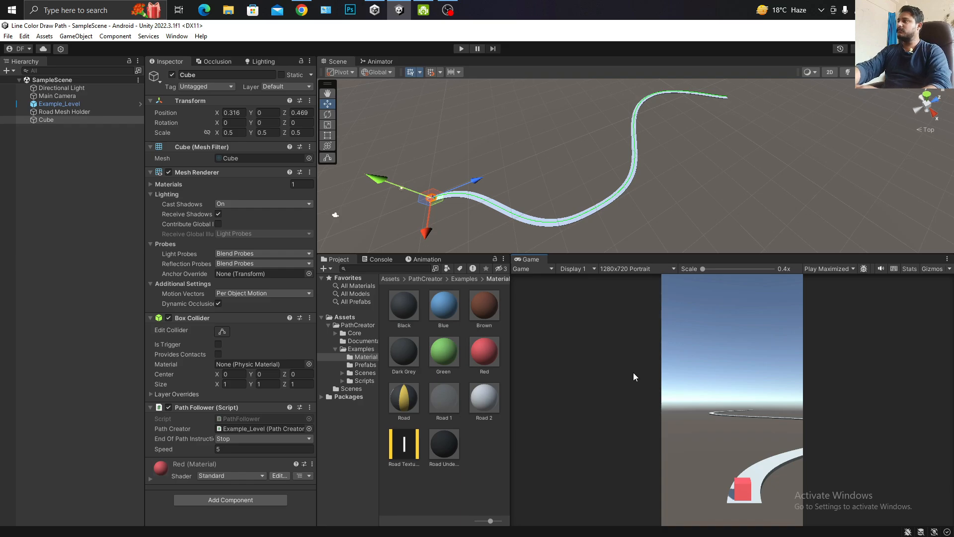
pyautogui.click(827, 269)
pyautogui.click(834, 279)
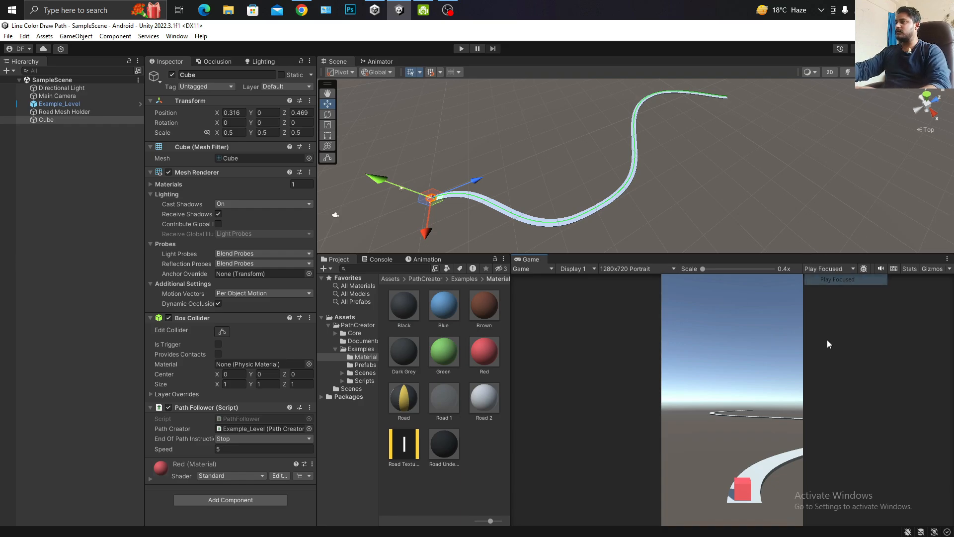
# Play-test the scene, follow the cube along the road to its far end in the Scene view, and stop playing.
pyautogui.hotkey('ctrl', 'p')
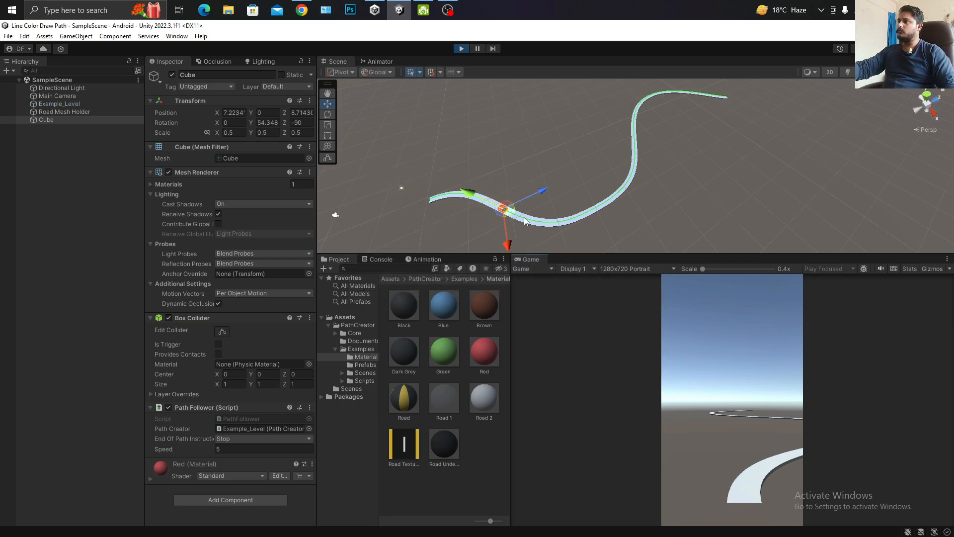
pyautogui.scroll(2, 576, 195)
pyautogui.scroll(3, 578, 195)
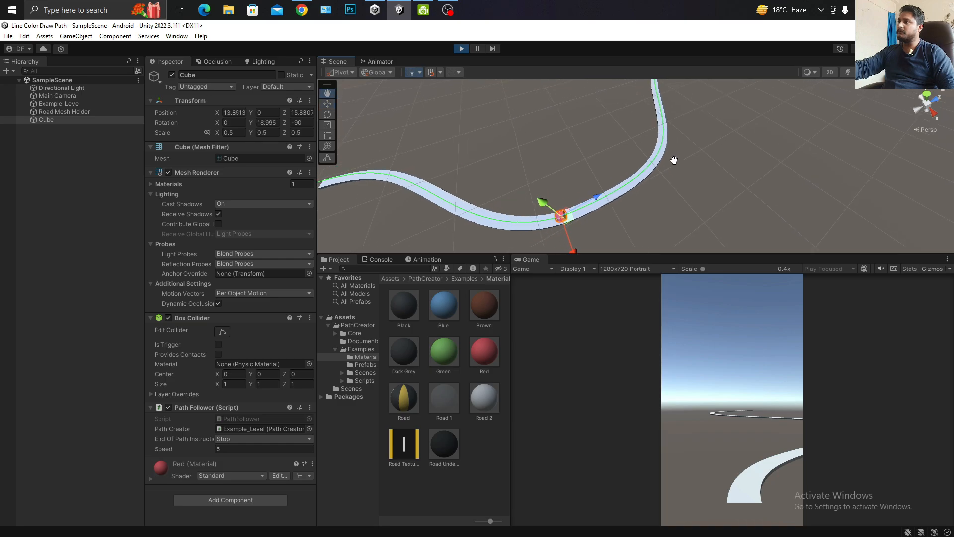
pyautogui.moveTo(681, 160); pyautogui.dragTo(677, 210, button='middle')
pyautogui.moveTo(720, 150); pyautogui.dragTo(770, 118, button='right')
pyautogui.moveTo(770, 119); pyautogui.dragTo(711, 154, button='middle')
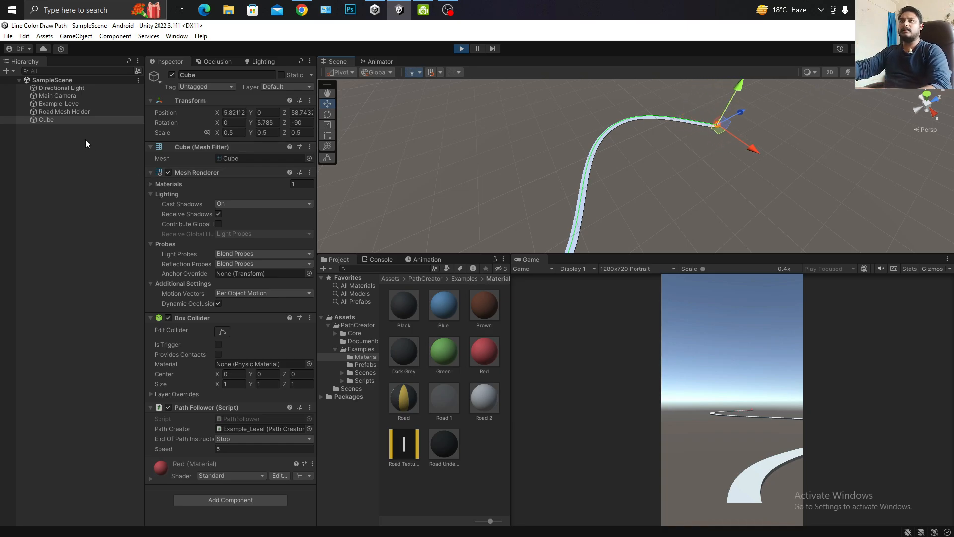
pyautogui.doubleClick(75, 120)
pyautogui.scroll(-6, 729, 150)
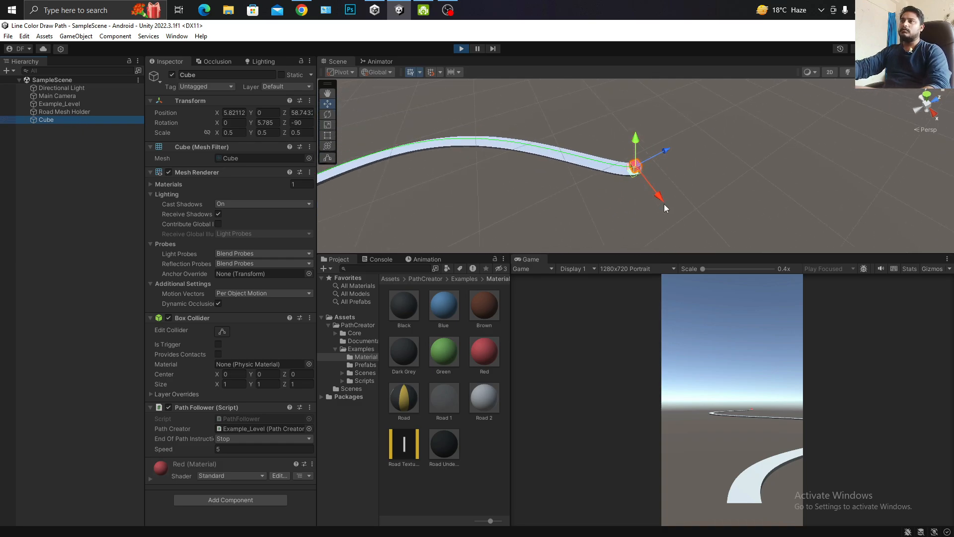
pyautogui.moveTo(612, 165); pyautogui.dragTo(677, 144, button='middle')
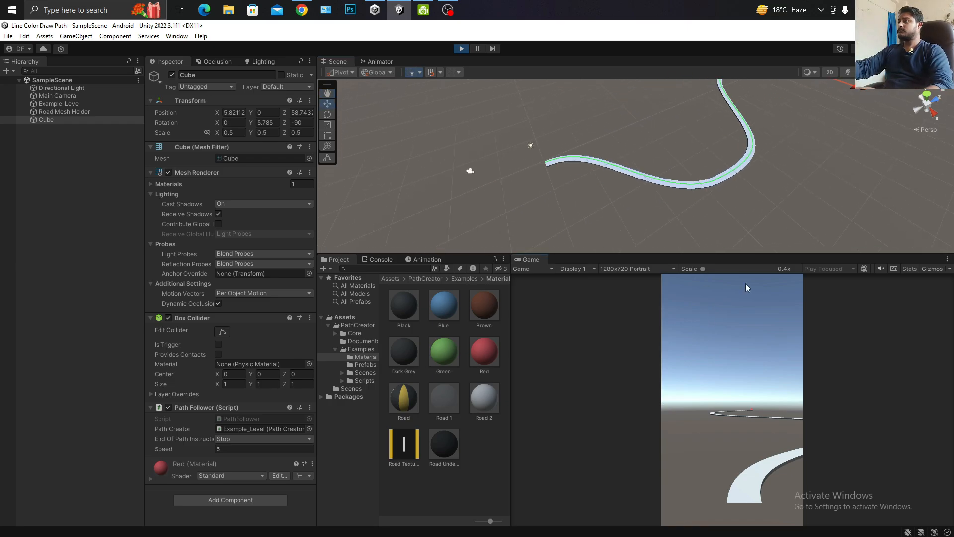
pyautogui.click(461, 49)
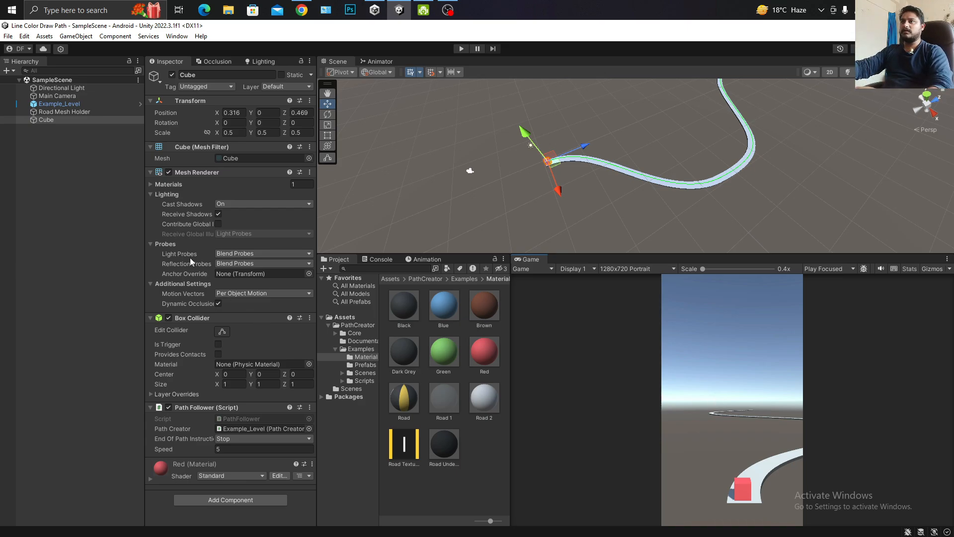
# Open the cube's PathFollower script and examine its code, especially the distance, position and rotation lines in Update.
pyautogui.doubleClick(232, 419)
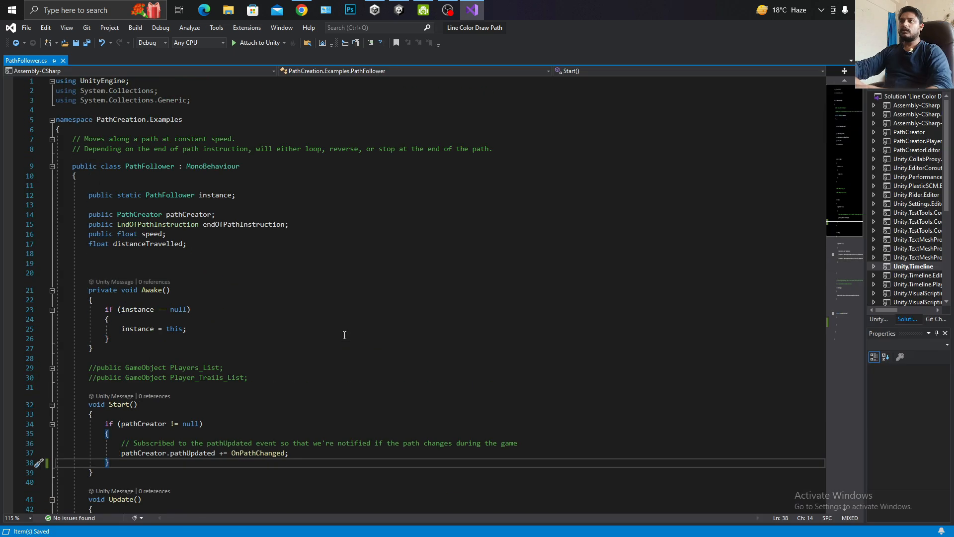
pyautogui.scroll(-14, 336, 260)
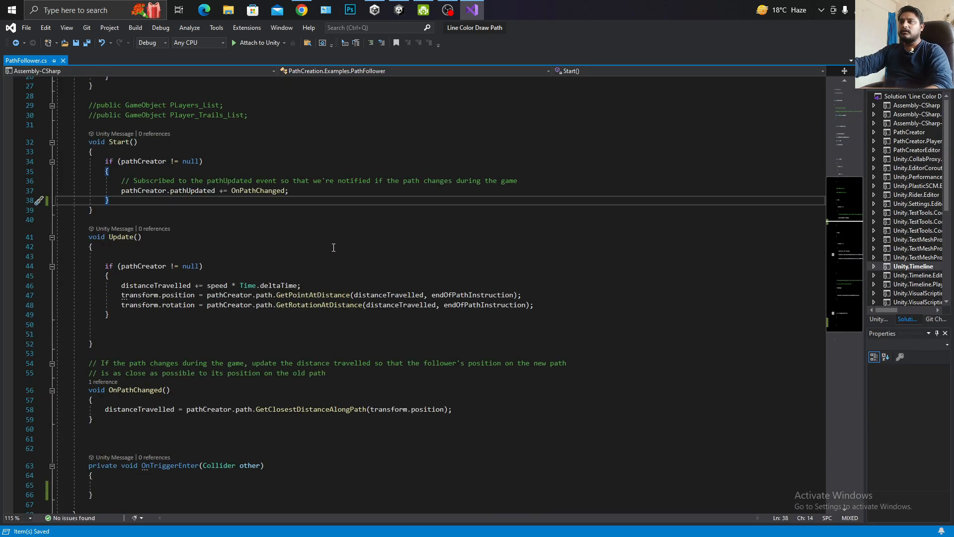
pyautogui.scroll(8, 348, 271)
pyautogui.scroll(7, 354, 276)
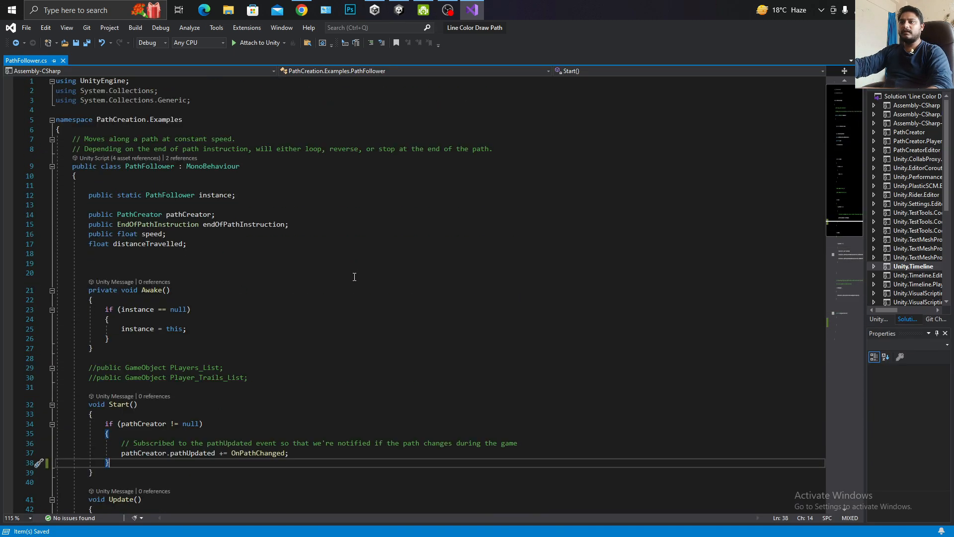
pyautogui.scroll(-5, 354, 277)
pyautogui.scroll(-5, 354, 277)
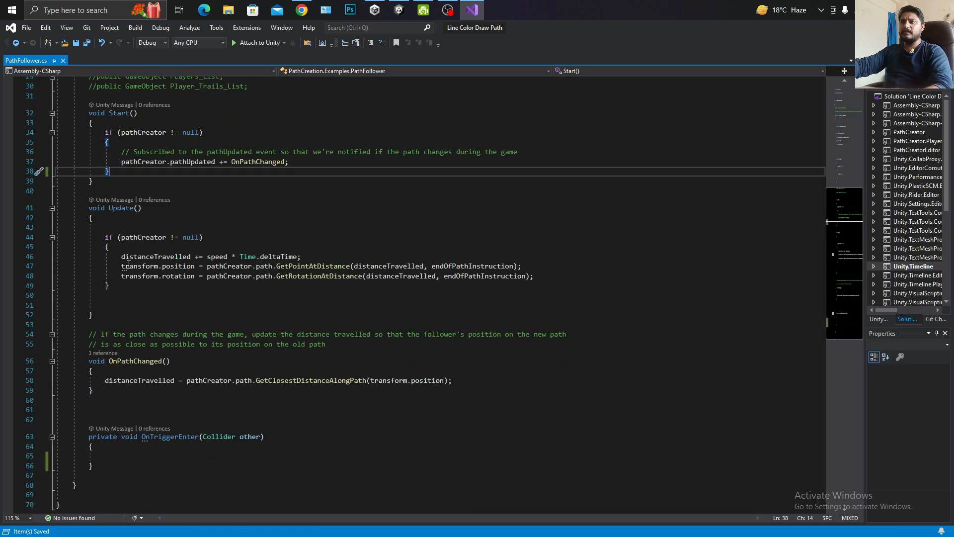
pyautogui.click(114, 264)
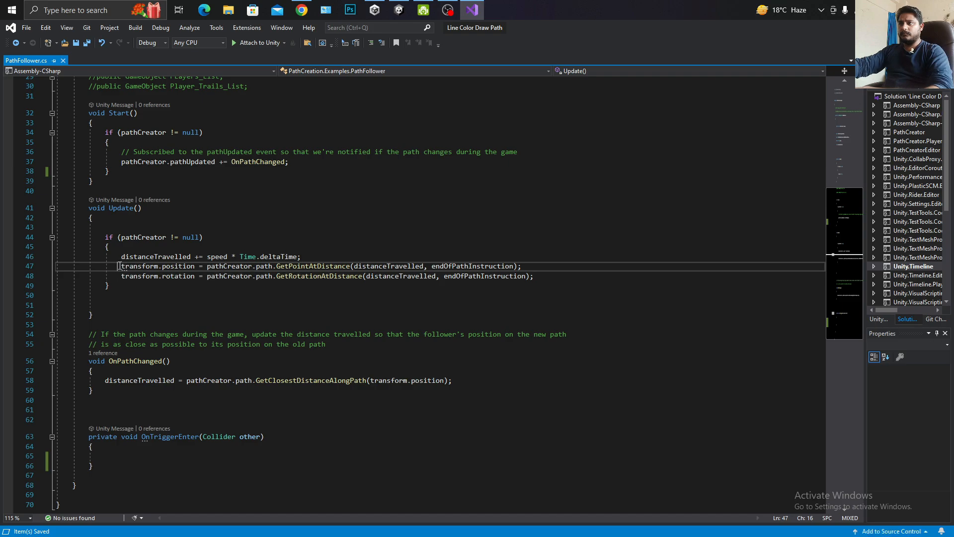
pyautogui.moveTo(581, 278); pyautogui.dragTo(123, 256)
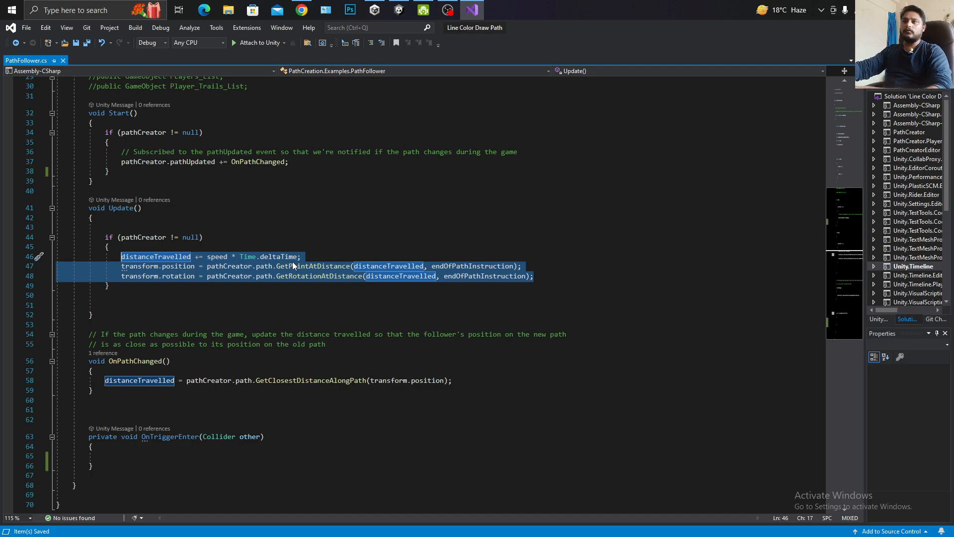
# Add an if (Input.GetMouseButtonDown(0)) condition above the pathCreator null check in Update.
pyautogui.click(320, 227)
pyautogui.press('Return')
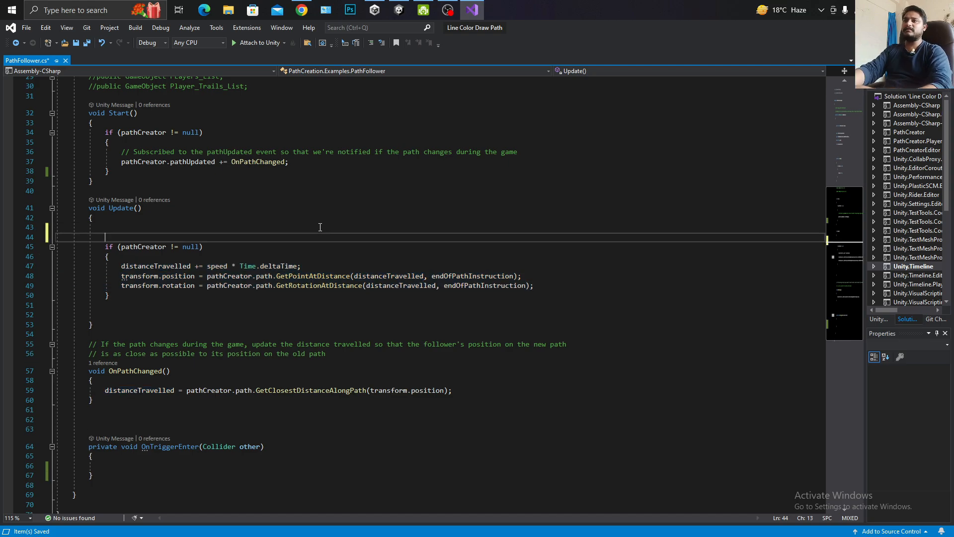
pyautogui.write('if(')
pyautogui.write('Input.G')
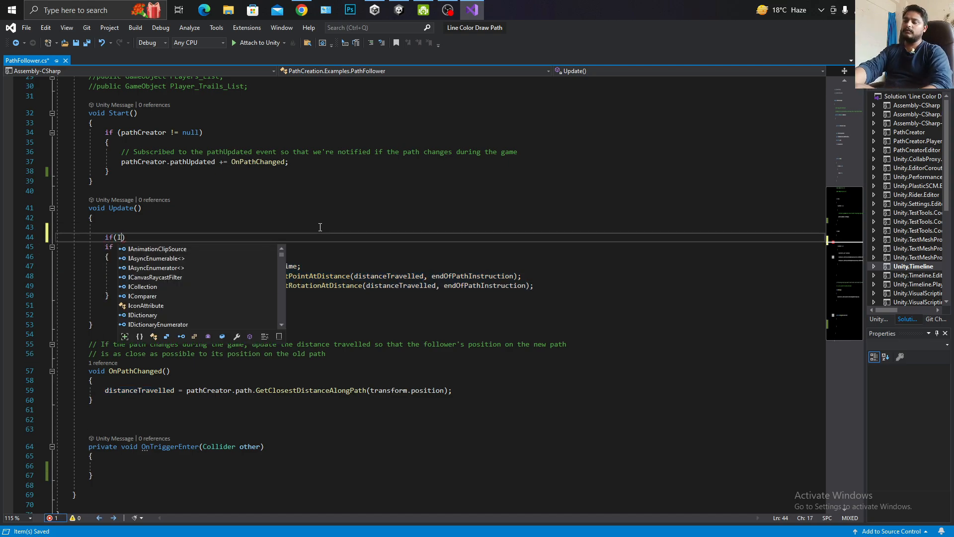
pyautogui.write('etMpou')
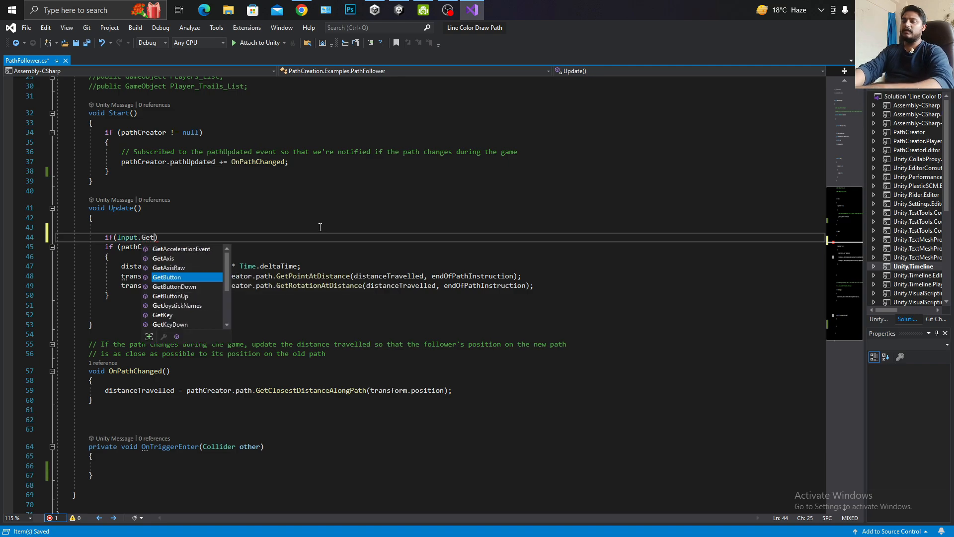
pyautogui.press('Tab')
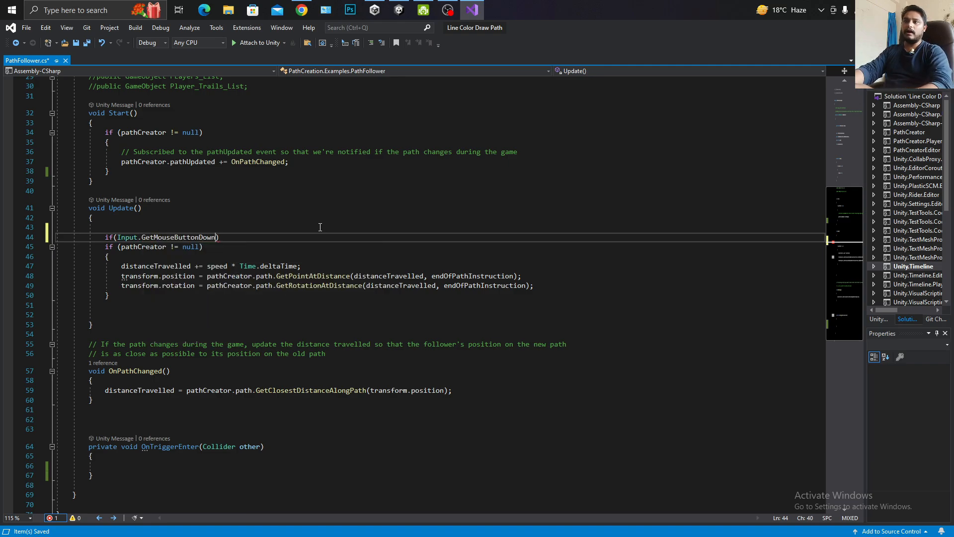
pyautogui.write('(0')
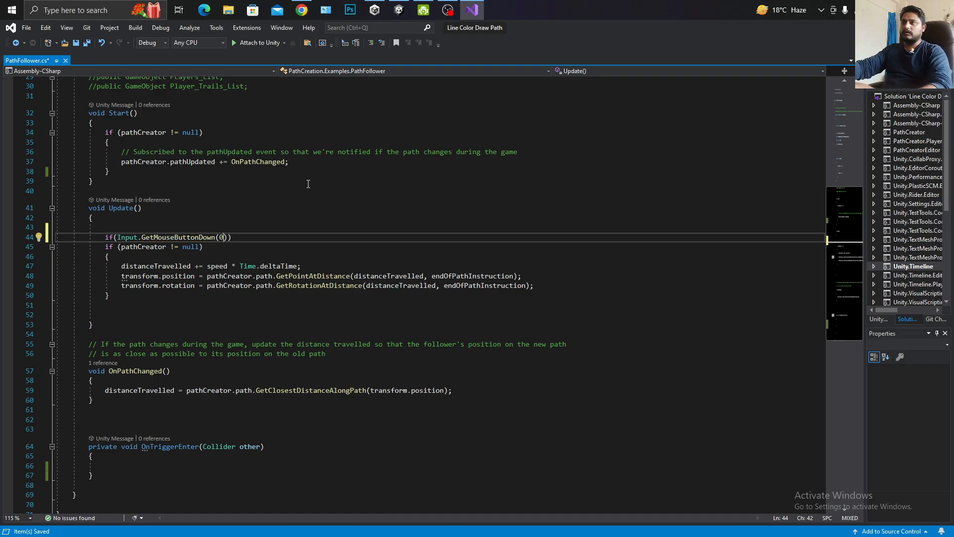
# Enclose the whole pathCreator null check in braces under the mouse button condition and save the script.
pyautogui.press('Return')
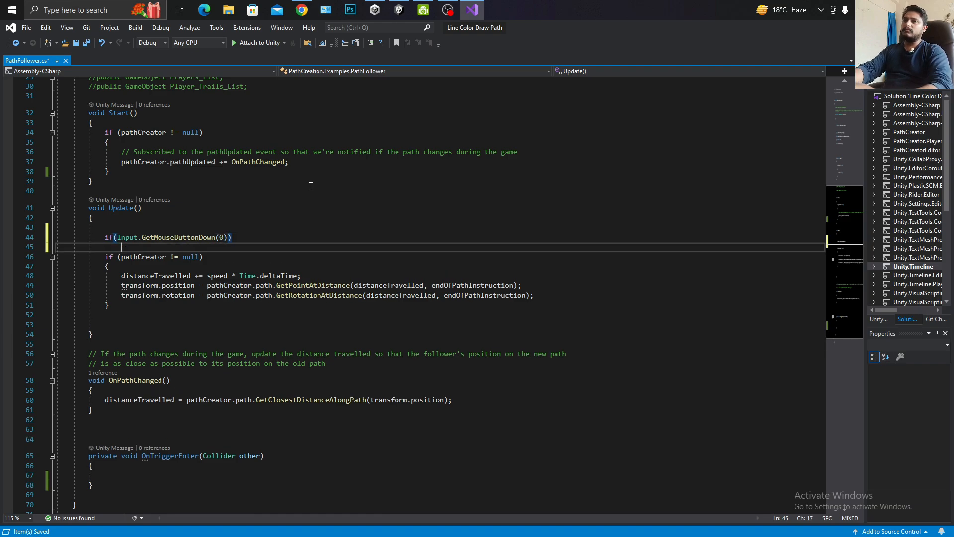
pyautogui.write('{')
pyautogui.press('Down')
pyautogui.press('Down')
pyautogui.press('Down')
pyautogui.press('Down')
pyautogui.press('Down')
pyautogui.press('Down')
pyautogui.press('Down')
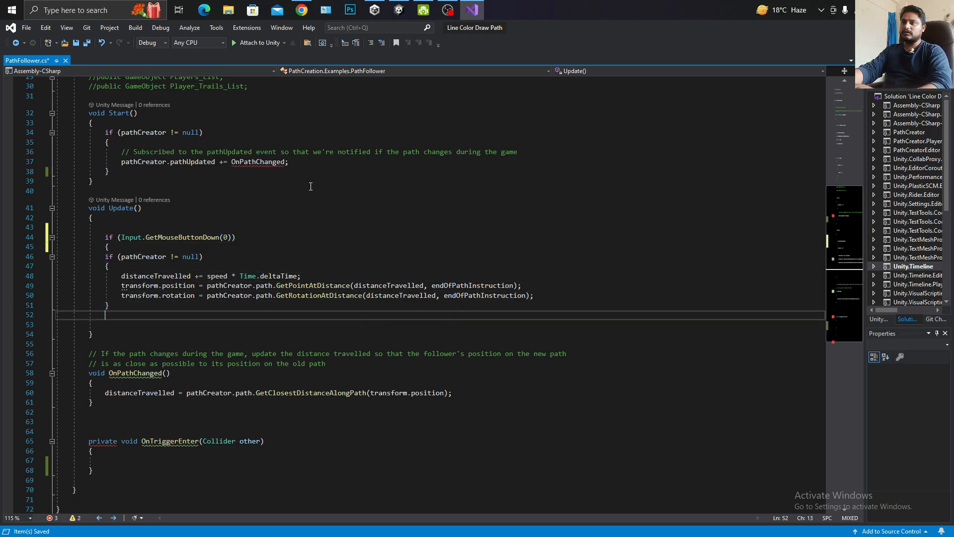
pyautogui.write('}')
pyautogui.hotkey('ctrl', 's')
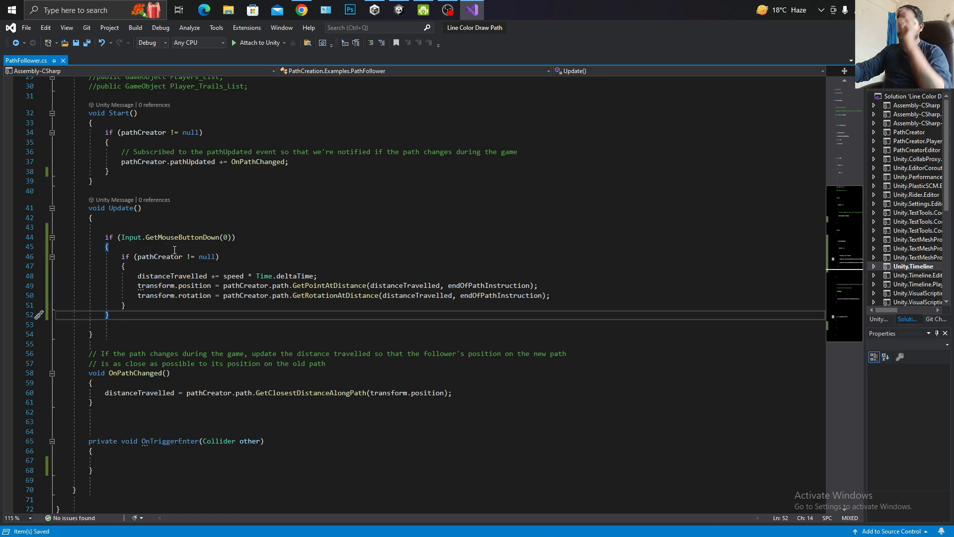
# Change the condition's method to Input.GetMouseButton(0) and save PathFollower.cs.
pyautogui.click(218, 237)
pyautogui.press('BackSpace')
pyautogui.press('BackSpace')
pyautogui.press('BackSpace')
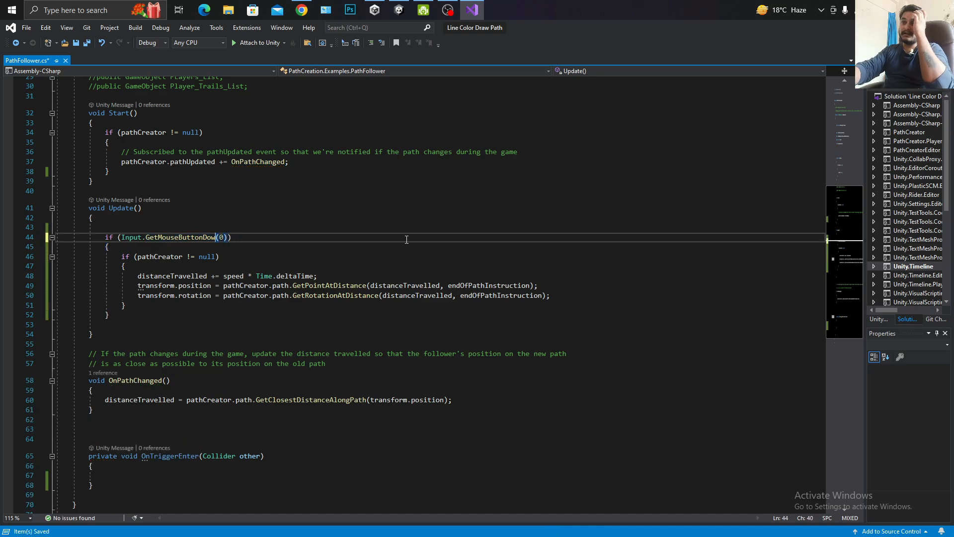
pyautogui.press('BackSpace')
pyautogui.hotkey('ctrl', 's')
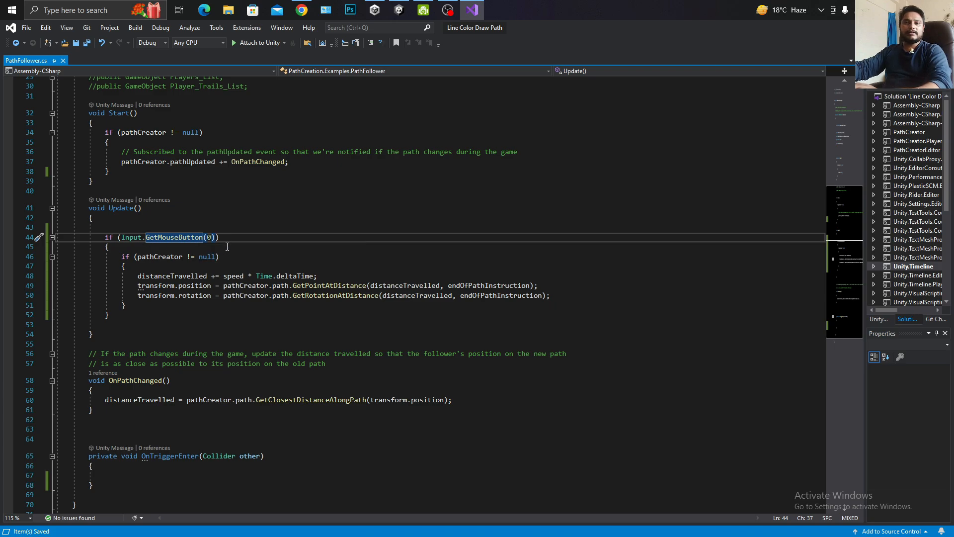
pyautogui.moveTo(119, 255); pyautogui.dragTo(150, 308)
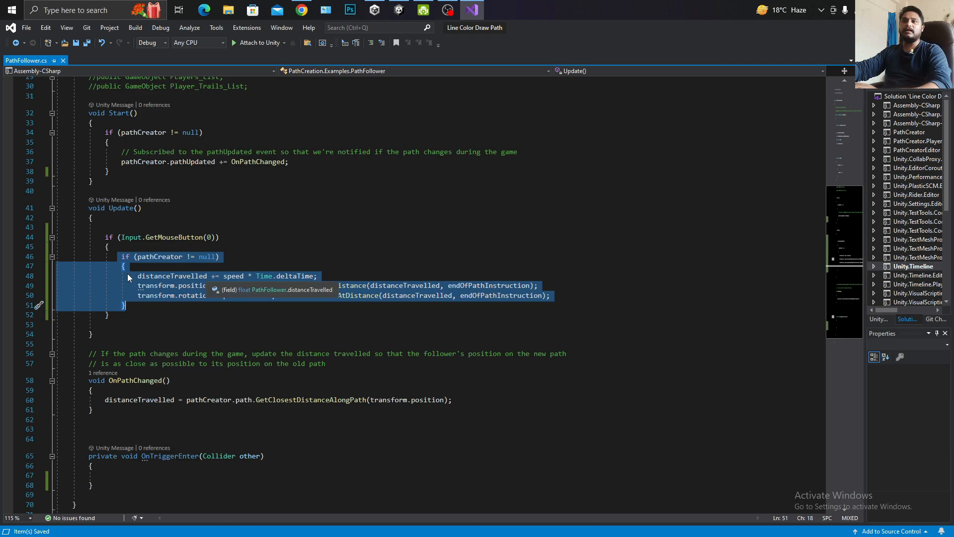
pyautogui.moveTo(119, 254); pyautogui.dragTo(141, 263)
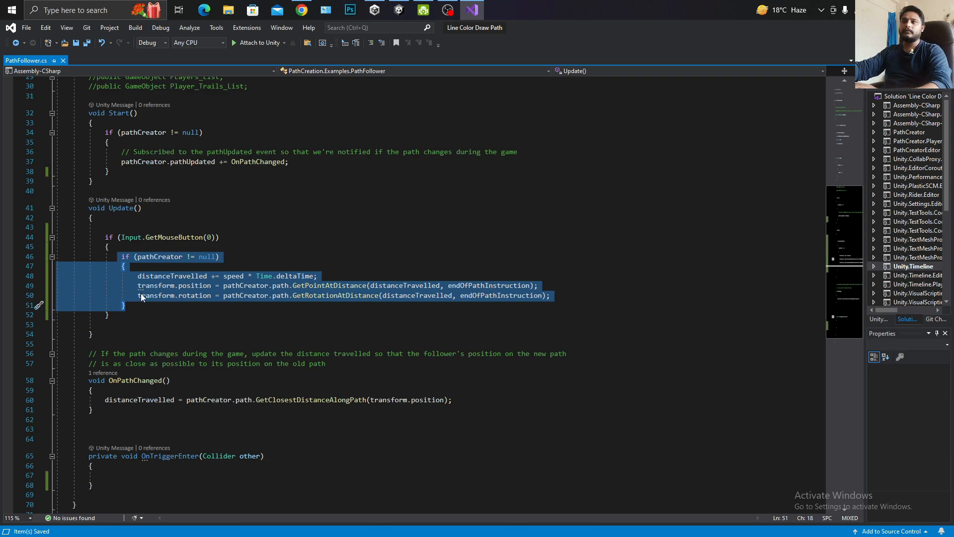
pyautogui.moveTo(127, 305); pyautogui.dragTo(117, 257)
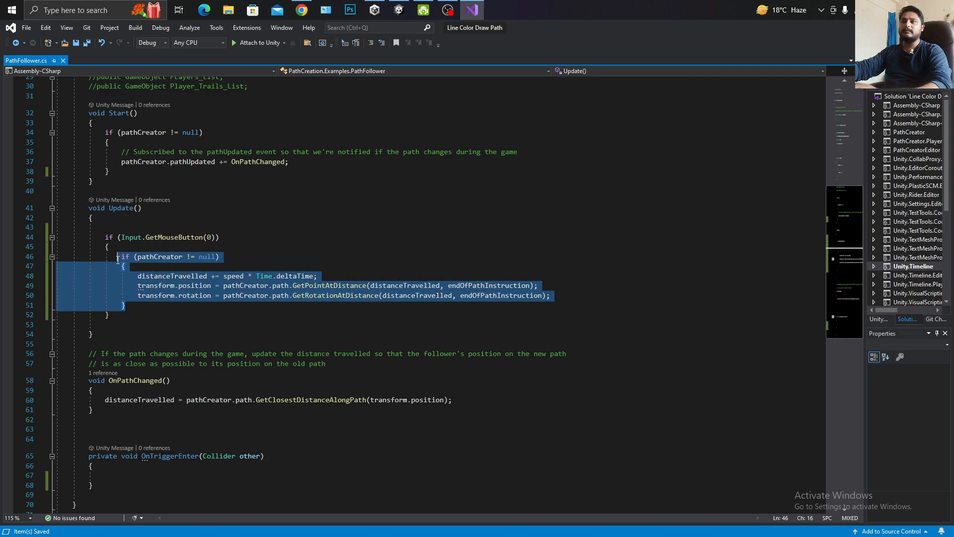
pyautogui.click(132, 307)
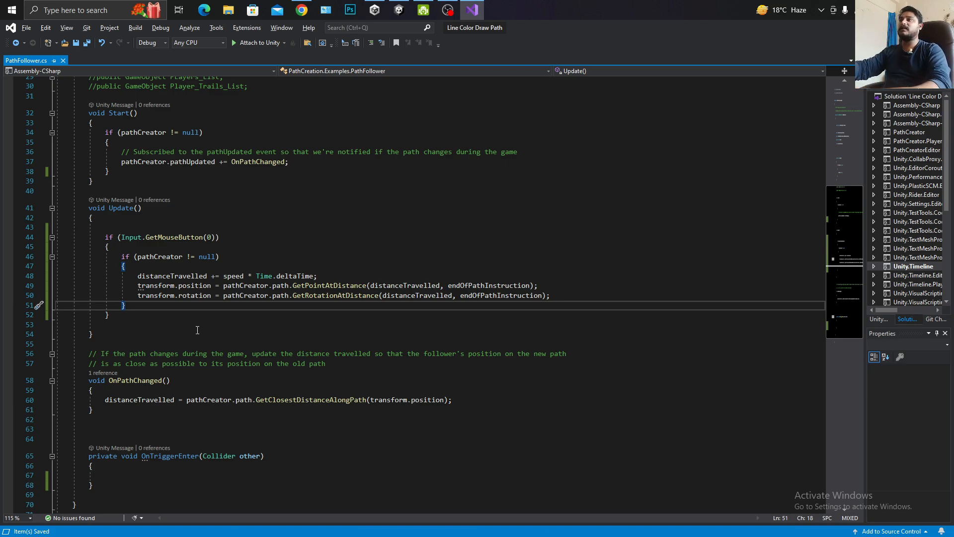
# Switch to Unity, enlarge the Game view, play-test the cube's mouse-controlled movement along the path, and stop playing.
pyautogui.hotkey('alt', 'Tab')
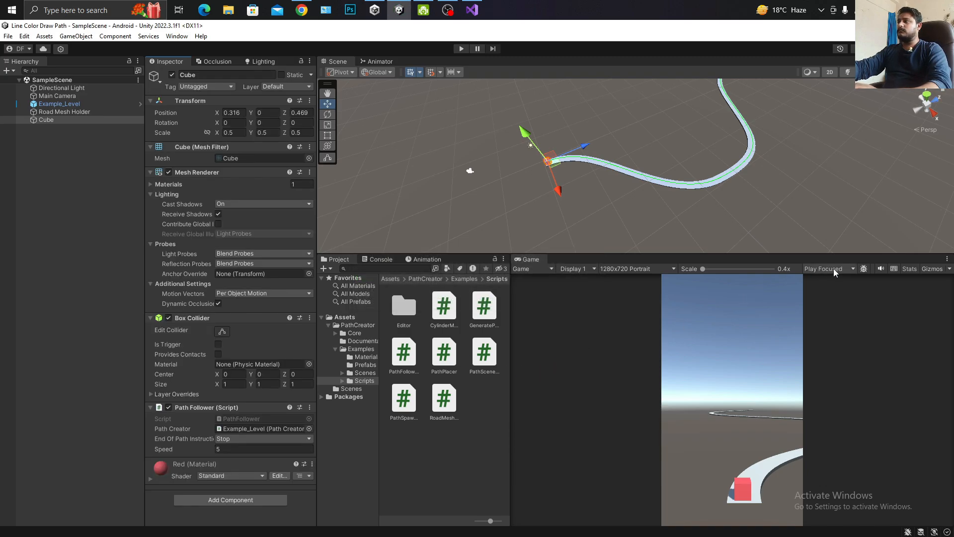
pyautogui.moveTo(761, 255); pyautogui.dragTo(725, 160)
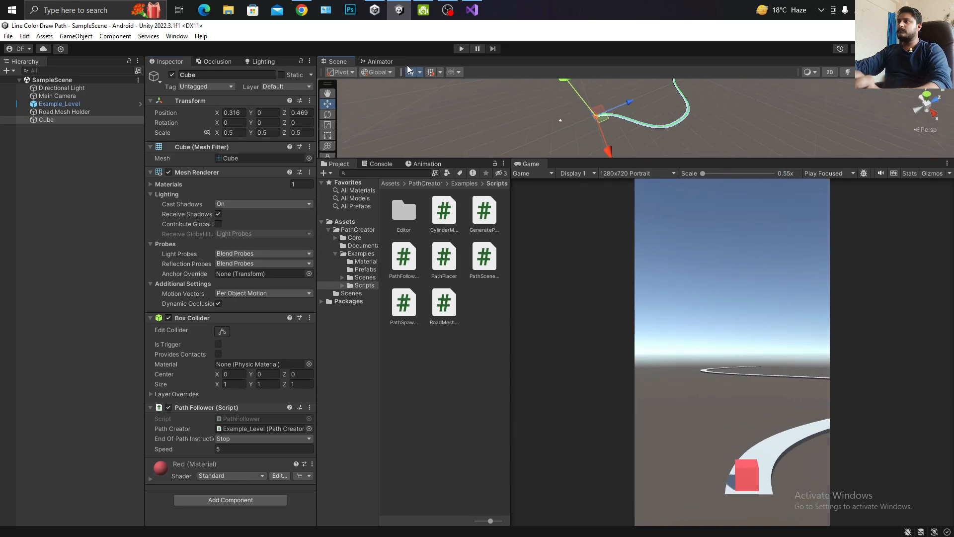
pyautogui.click(455, 49)
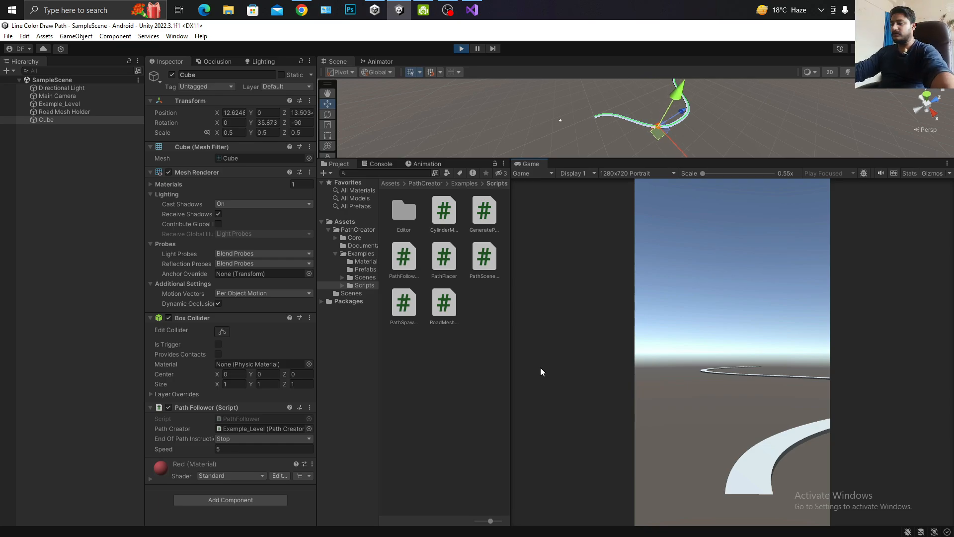
pyautogui.click(461, 49)
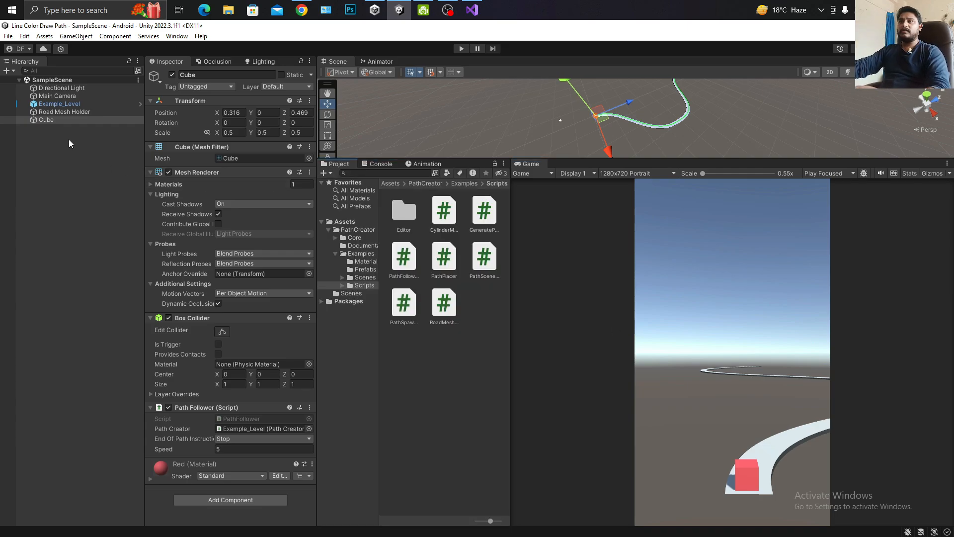
# Create a folder named Scripts in the project's Assets folder.
pyautogui.click(59, 97)
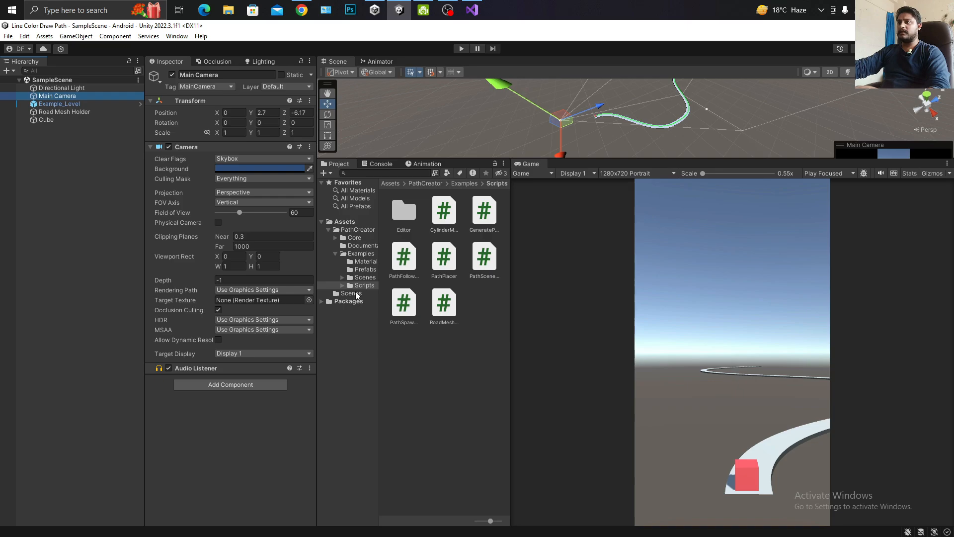
pyautogui.click(348, 222)
pyautogui.rightClick(464, 358)
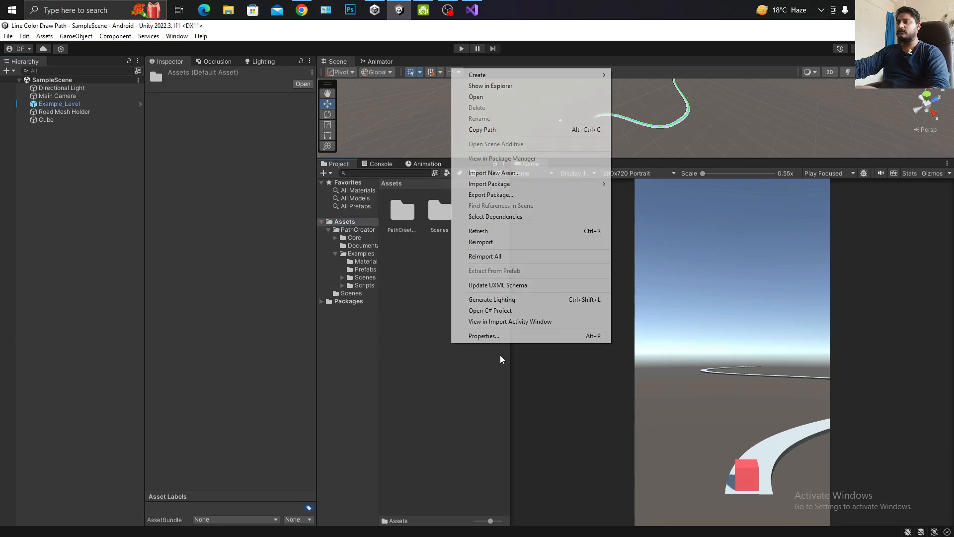
pyautogui.moveTo(487, 75)
pyautogui.click(624, 70)
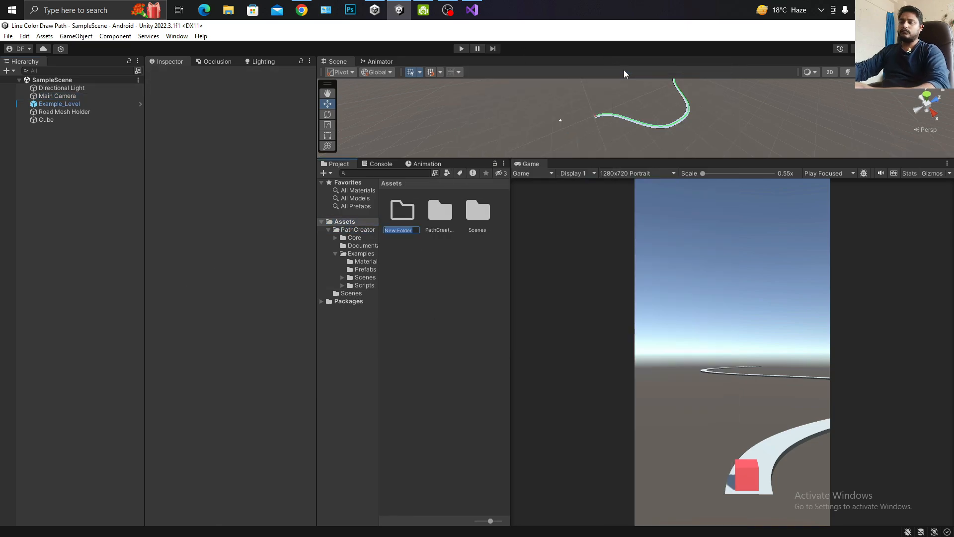
pyautogui.write('Scripts')
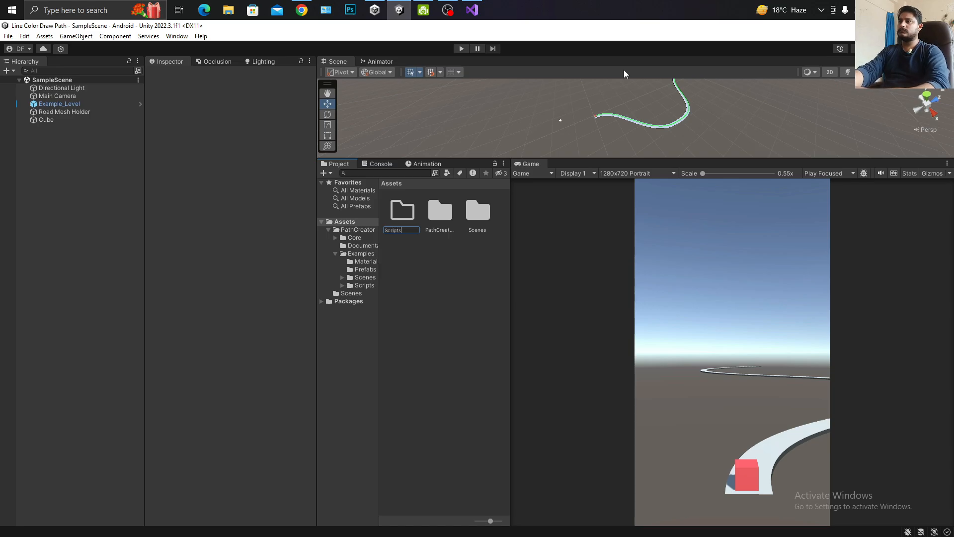
pyautogui.press('Return')
# Create a C# script named CamFollowScript in the Scripts folder and open it for editing.
pyautogui.rightClick(447, 280)
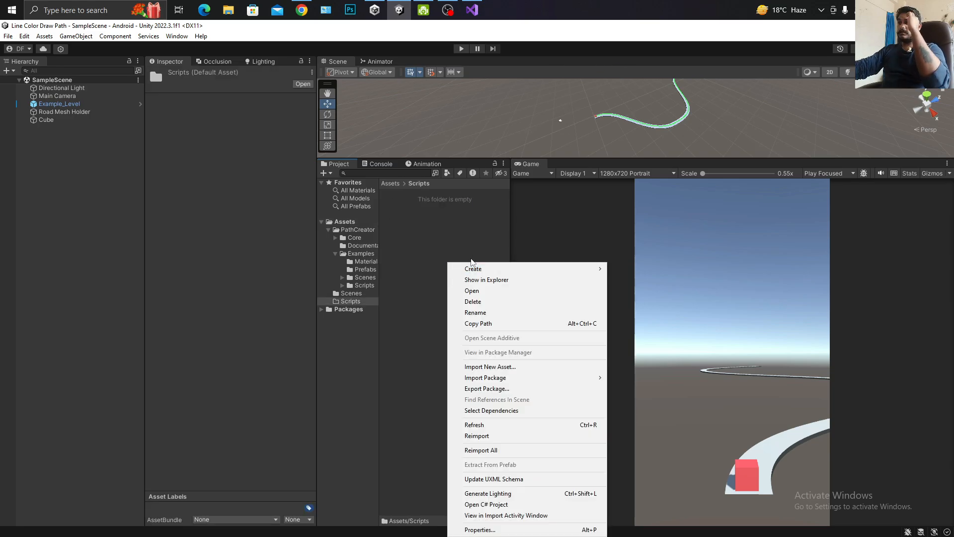
pyautogui.moveTo(473, 269)
pyautogui.click(635, 83)
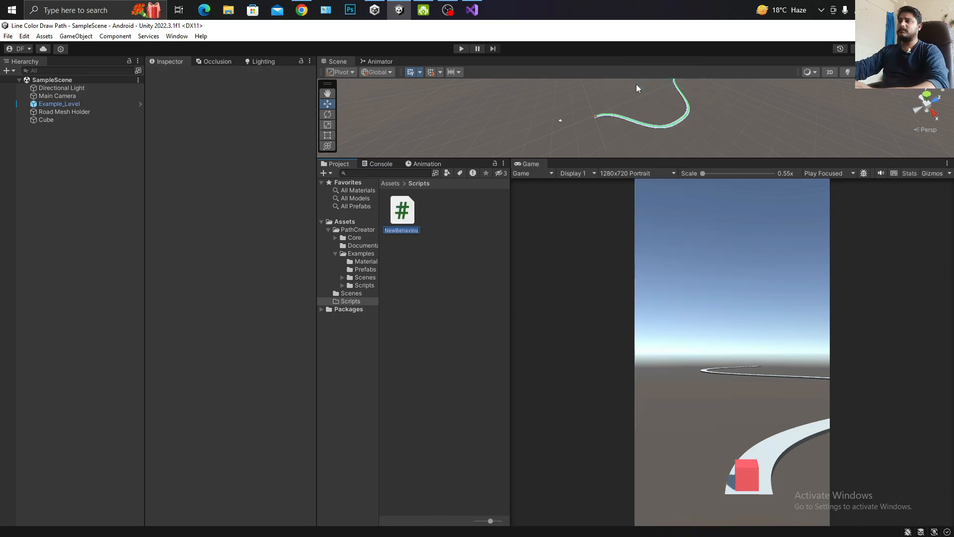
pyautogui.write('c')
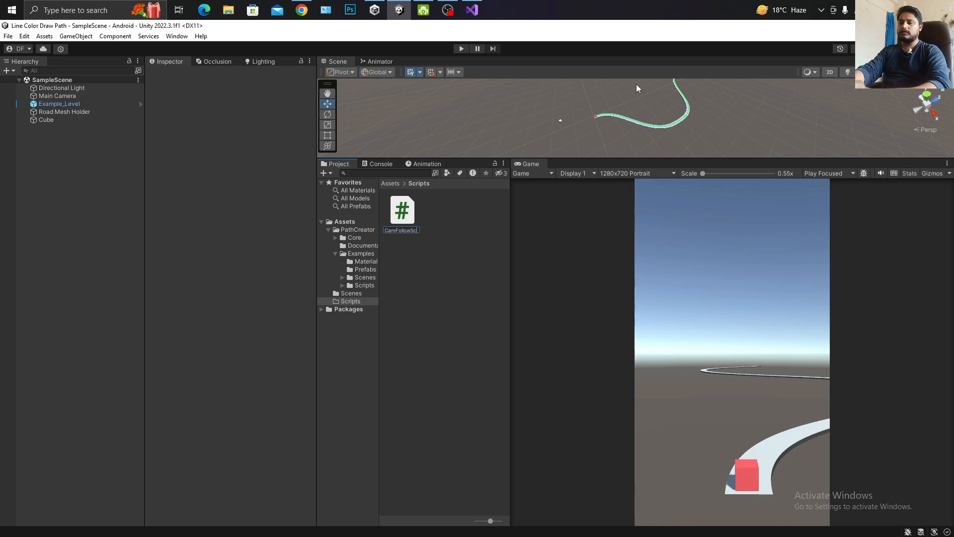
pyautogui.write('amFollowScript')
pyautogui.press('Return')
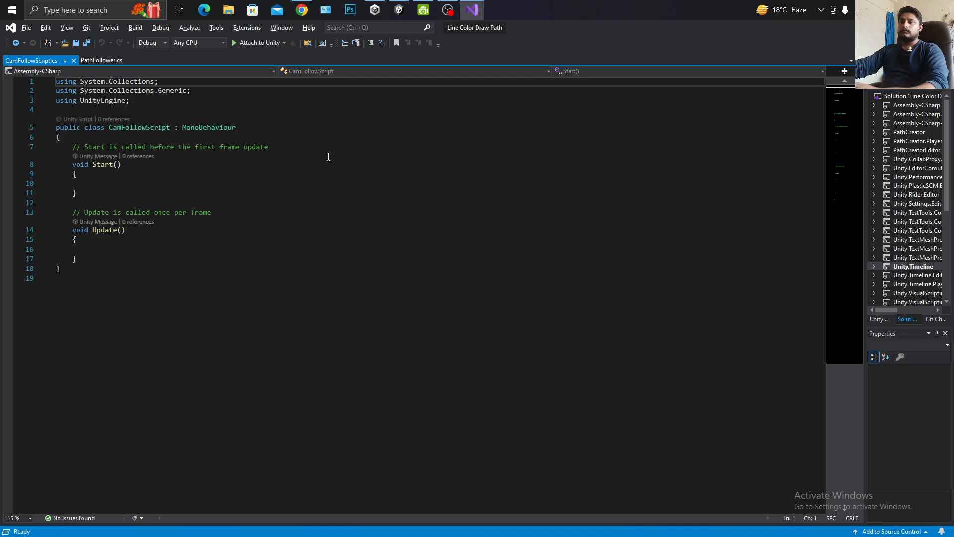
# Declare a public Transform variable named Player at the start of the CamFollowScript class.
pyautogui.click(333, 143)
pyautogui.press('Up')
pyautogui.press('Return')
pyautogui.press('Return')
pyautogui.press('Return')
pyautogui.press('Up')
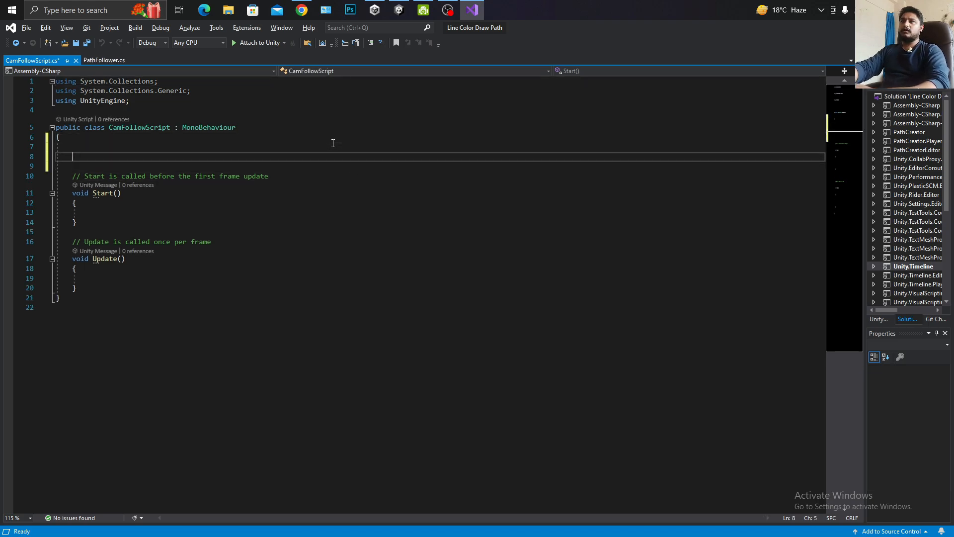
pyautogui.write('public Tr')
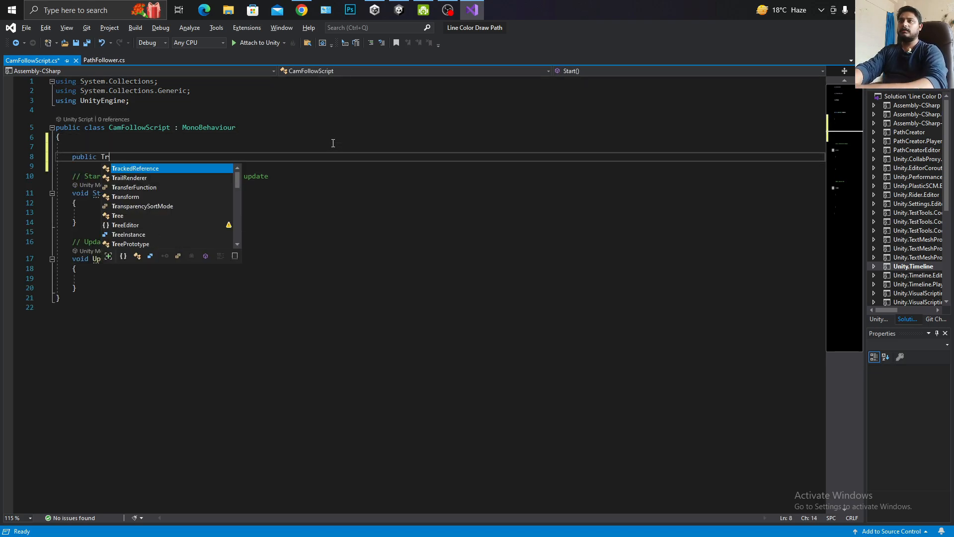
pyautogui.write('ansform ')
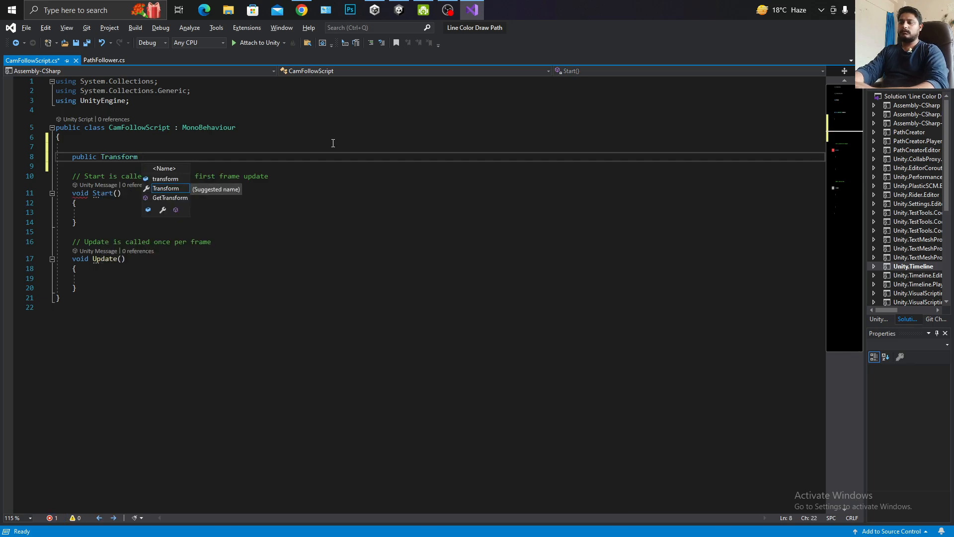
pyautogui.write('Player;')
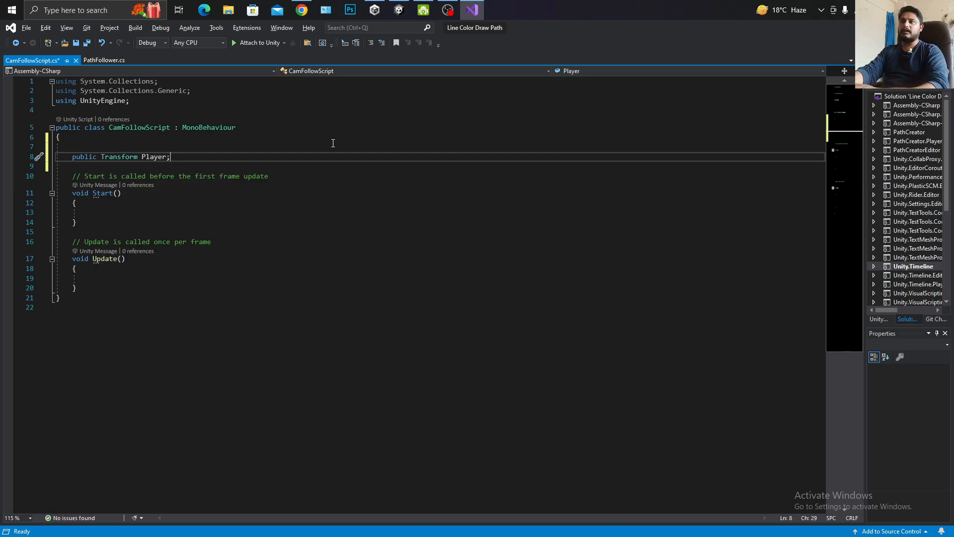
# Rename the Update method to LateUpdate and place the cursor inside its empty body.
pyautogui.press('Down')
pyautogui.press('Down')
pyautogui.press('Down')
pyautogui.press('Down')
pyautogui.press('Down')
pyautogui.press('Down')
pyautogui.press('Down')
pyautogui.press('Down')
pyautogui.press('Down')
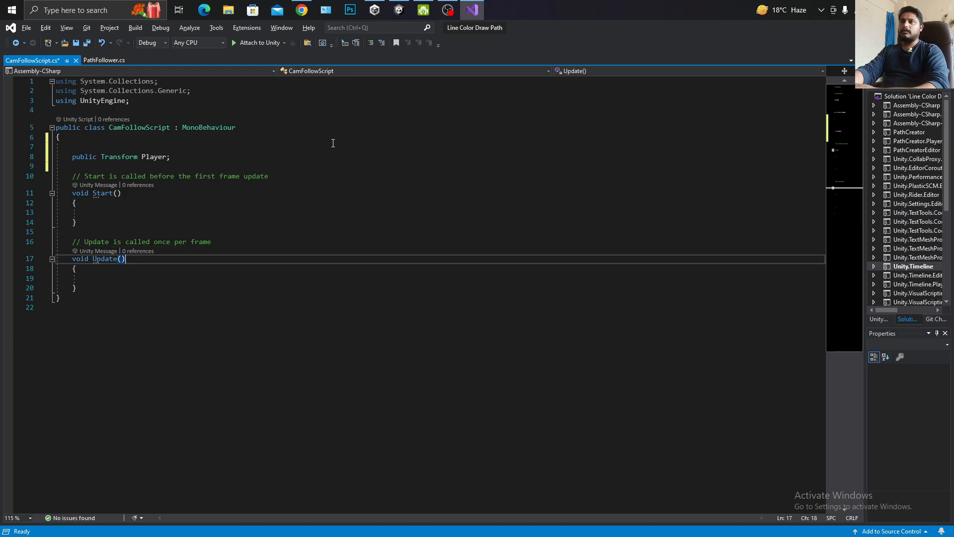
pyautogui.press('Left')
pyautogui.press('Left')
pyautogui.press('Left')
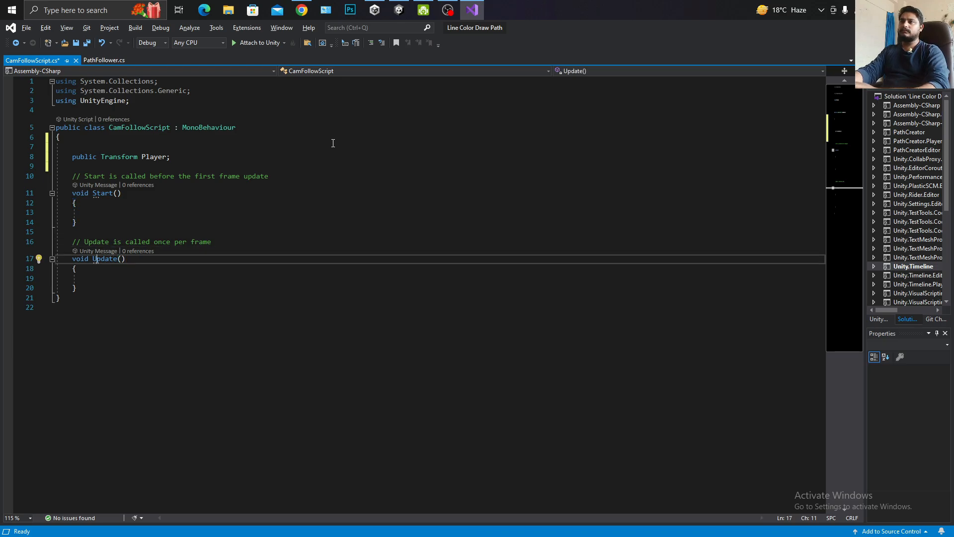
pyautogui.write('Late')
pyautogui.press('Down')
pyautogui.press('Down')
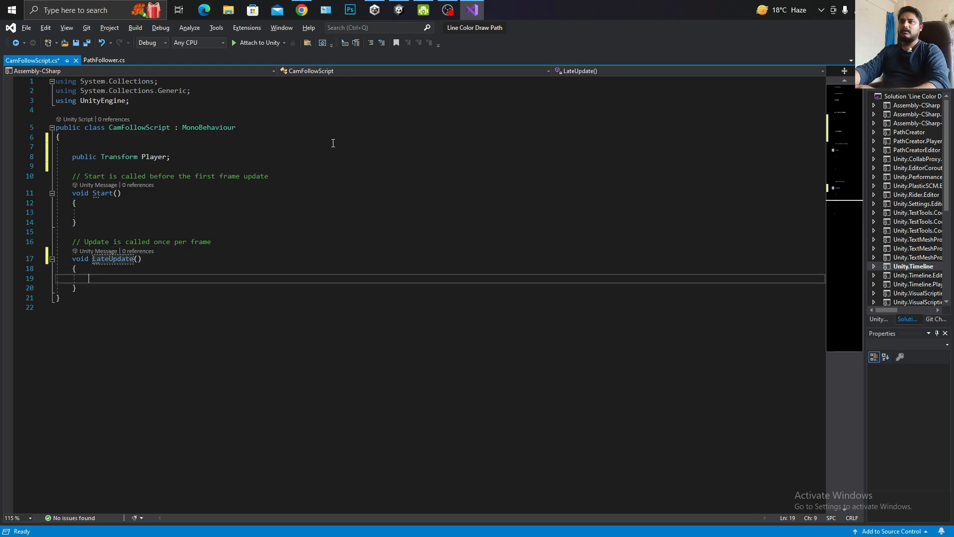
# Switch to Unity and rename the Cube object to Player.
pyautogui.hotkey('alt', 'Tab')
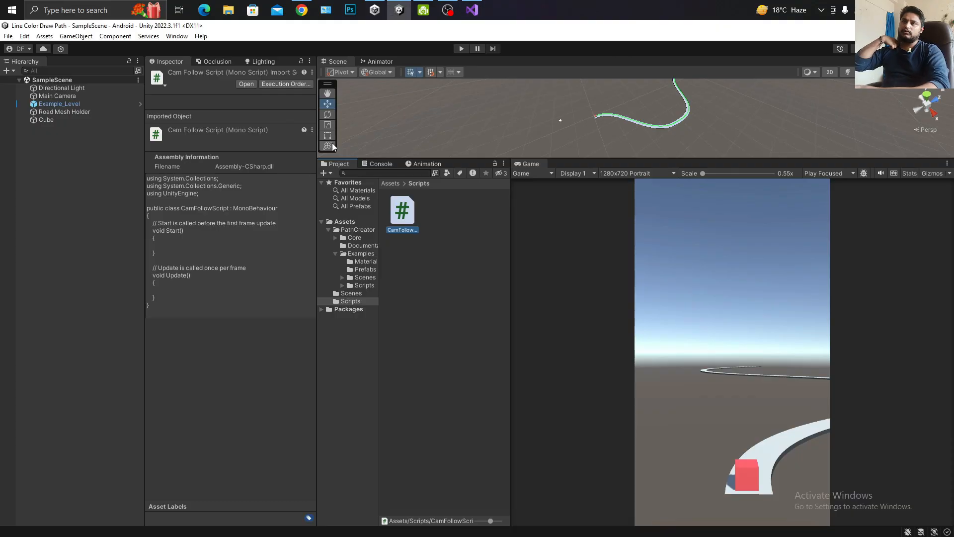
pyautogui.click(52, 119)
pyautogui.click(52, 120)
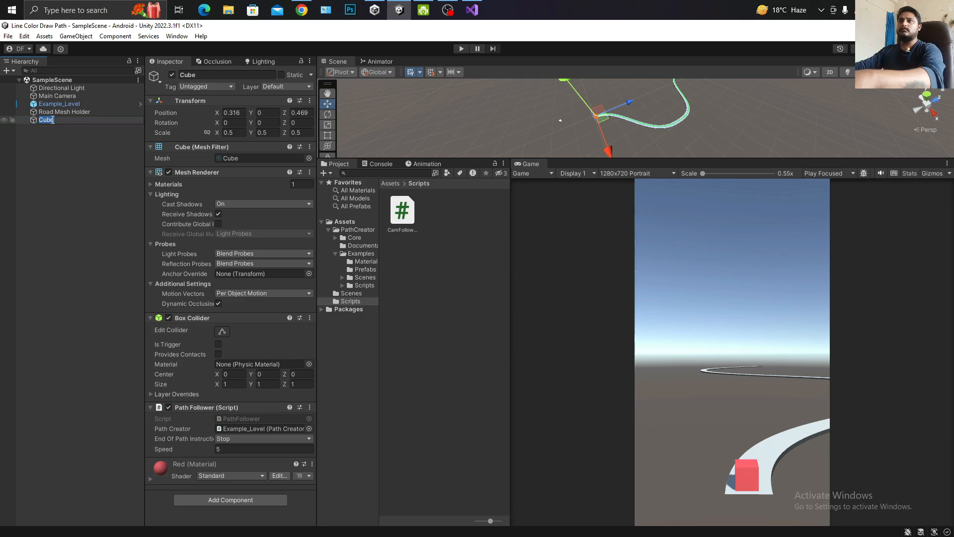
pyautogui.write('Player')
pyautogui.press('Return')
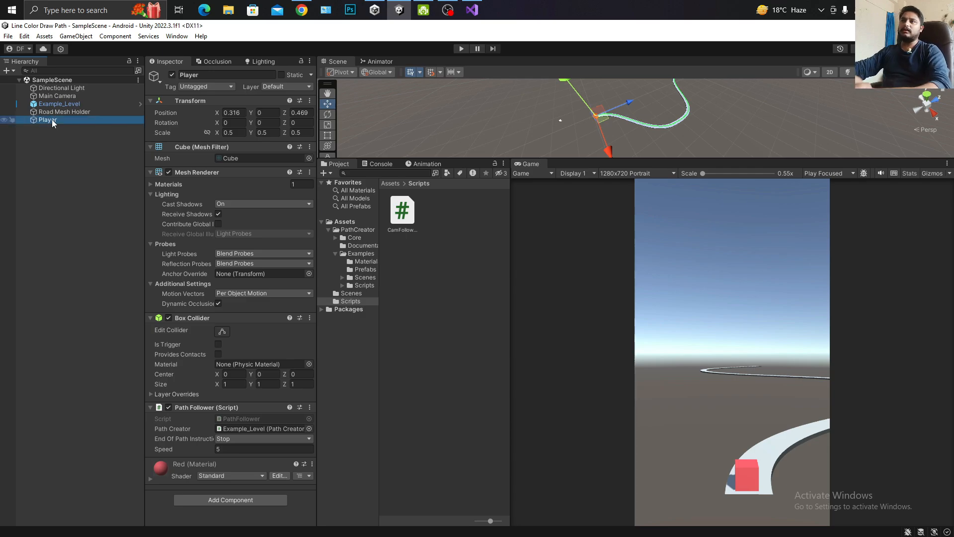
# Set the Player object's Z position to 0 and save the scene.
pyautogui.doubleClick(61, 118)
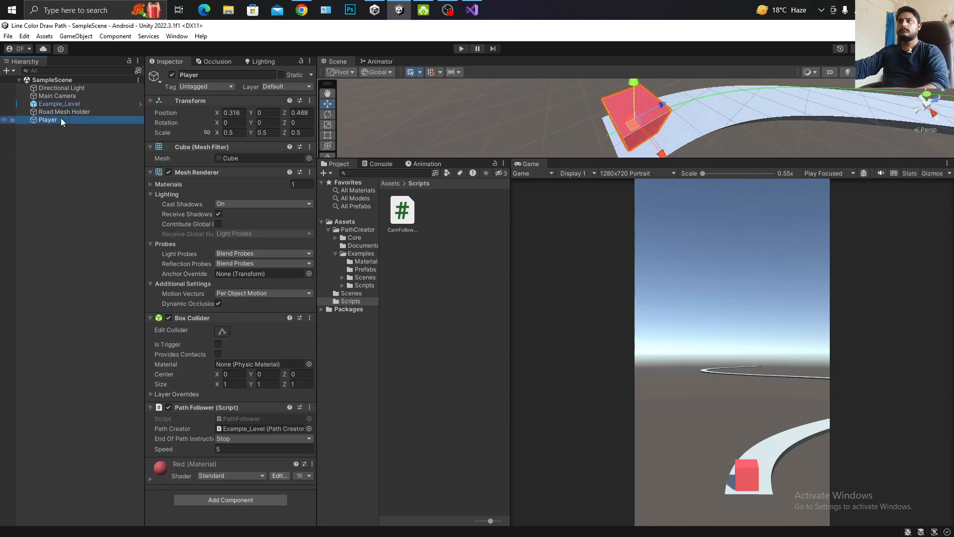
pyautogui.click(306, 112)
pyautogui.write('0')
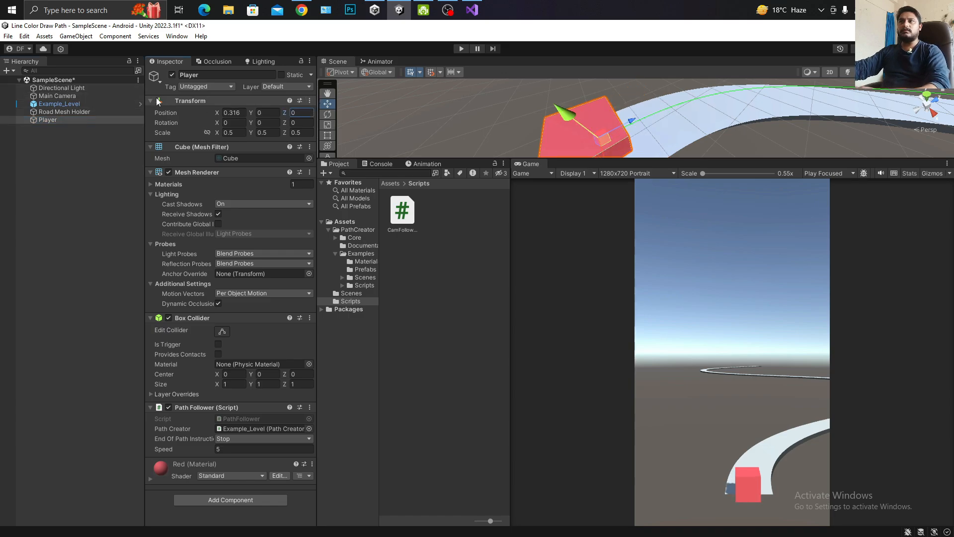
pyautogui.hotkey('ctrl', 's')
# Set the Main Camera's Z position to -8, trying -6 and -5 first, and save the scene.
pyautogui.click(70, 96)
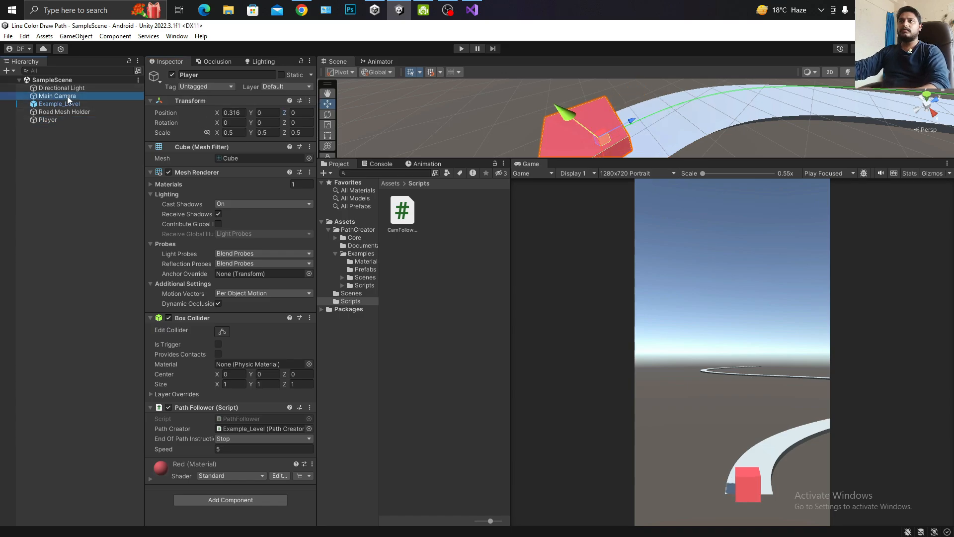
pyautogui.click(309, 113)
pyautogui.write('-6')
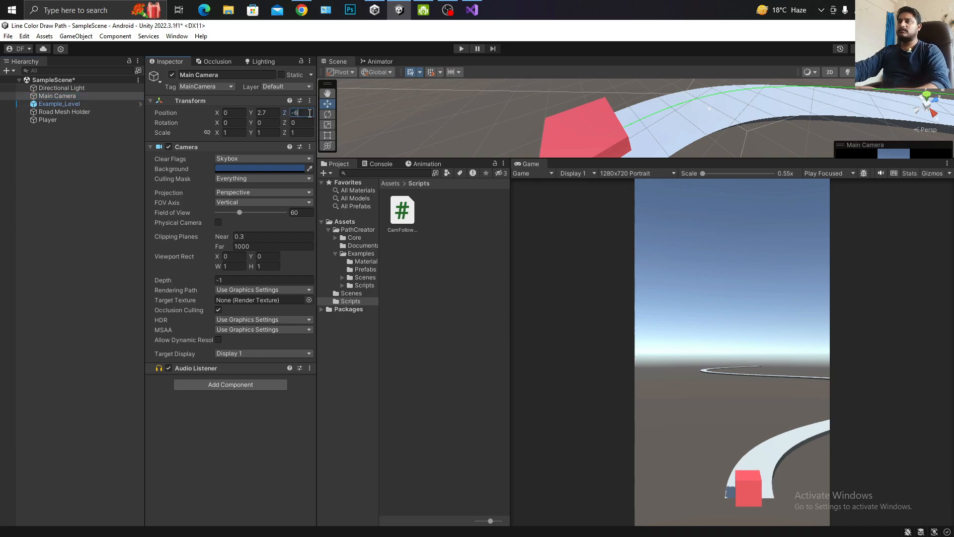
pyautogui.press('BackSpace')
pyautogui.press('BackSpace')
pyautogui.write('9')
pyautogui.press('Escape')
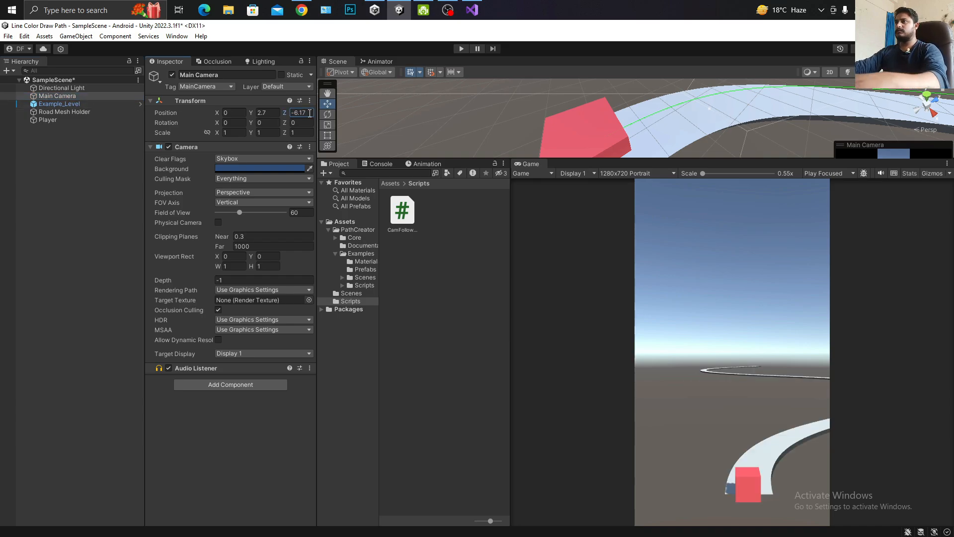
pyautogui.write('-5')
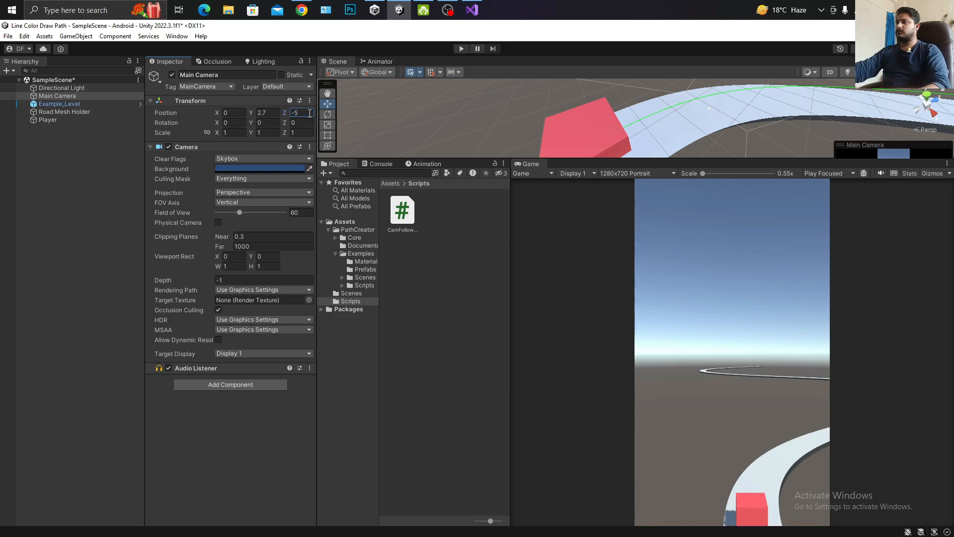
pyautogui.click(309, 113)
pyautogui.write('-8')
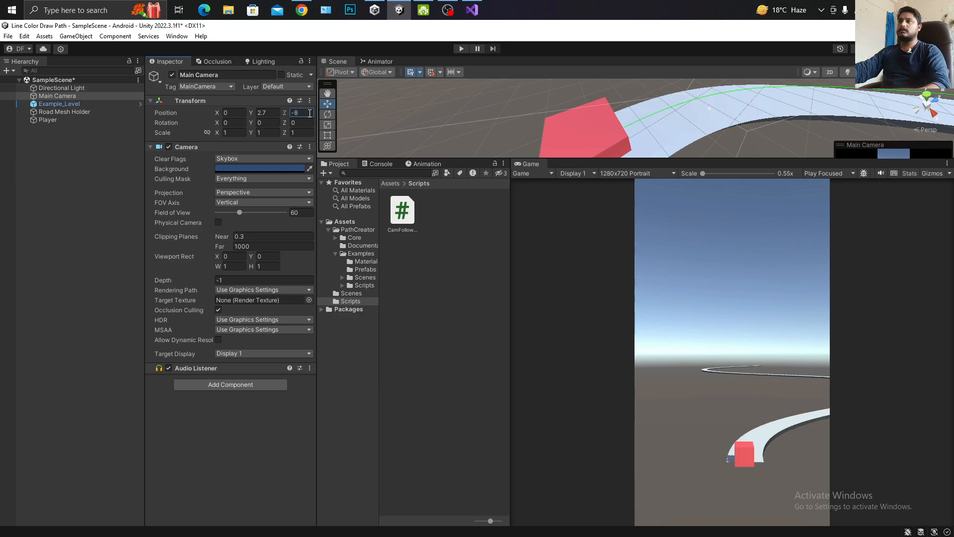
pyautogui.hotkey('ctrl', 's')
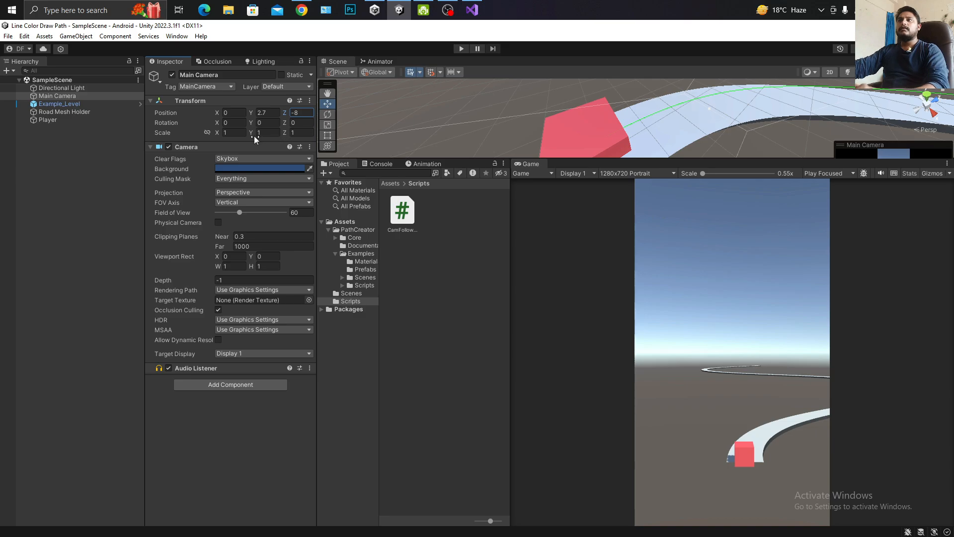
pyautogui.click(272, 115)
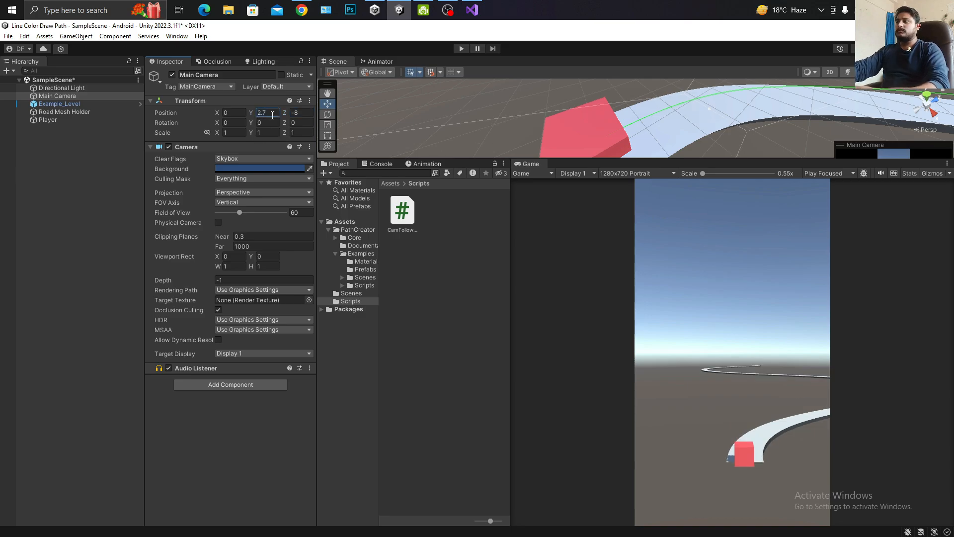
pyautogui.hotkey('ctrl', 's')
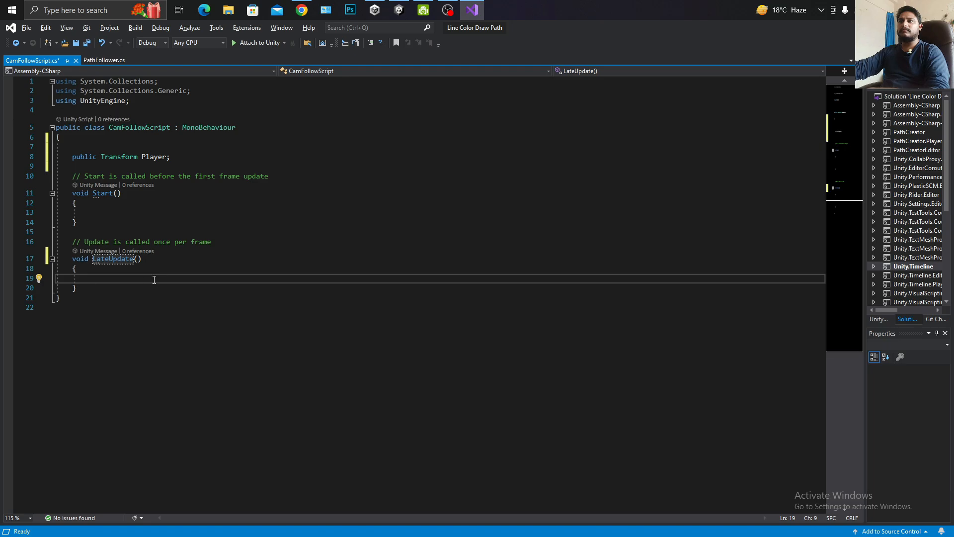
# In Visual Studio, start assigning transform.position a new Vector3 inside LateUpdate, and clear the first argument typed in it.
pyautogui.write('transform.')
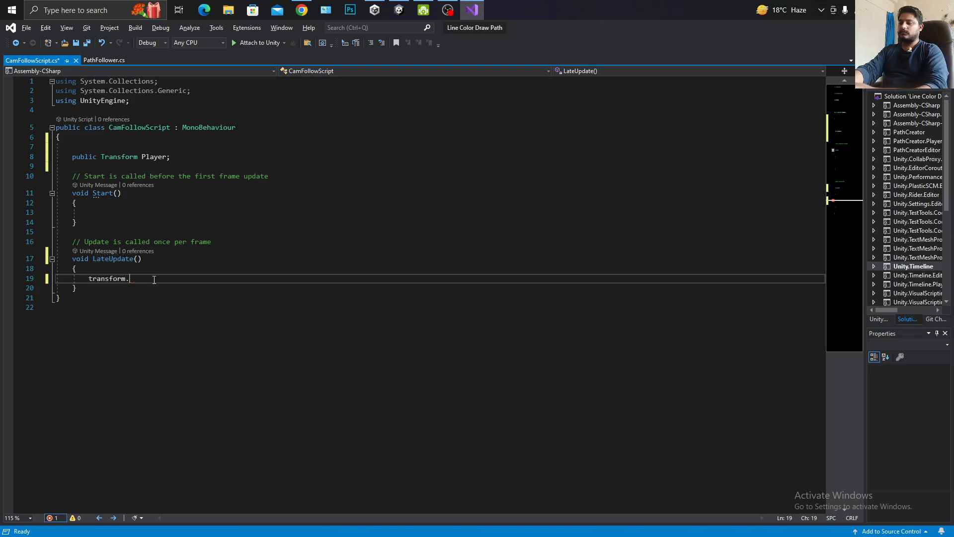
pyautogui.write('position = n')
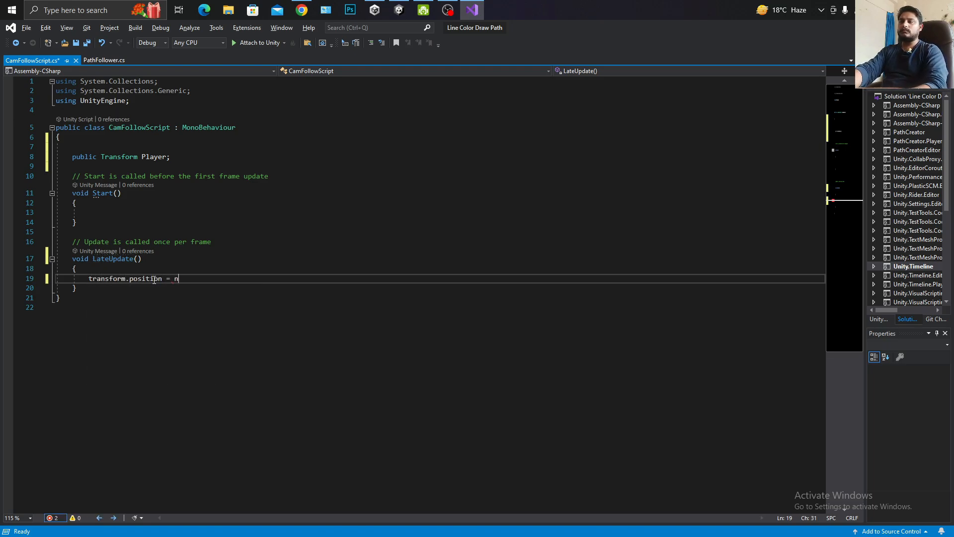
pyautogui.write('ew Vector3(transform.position')
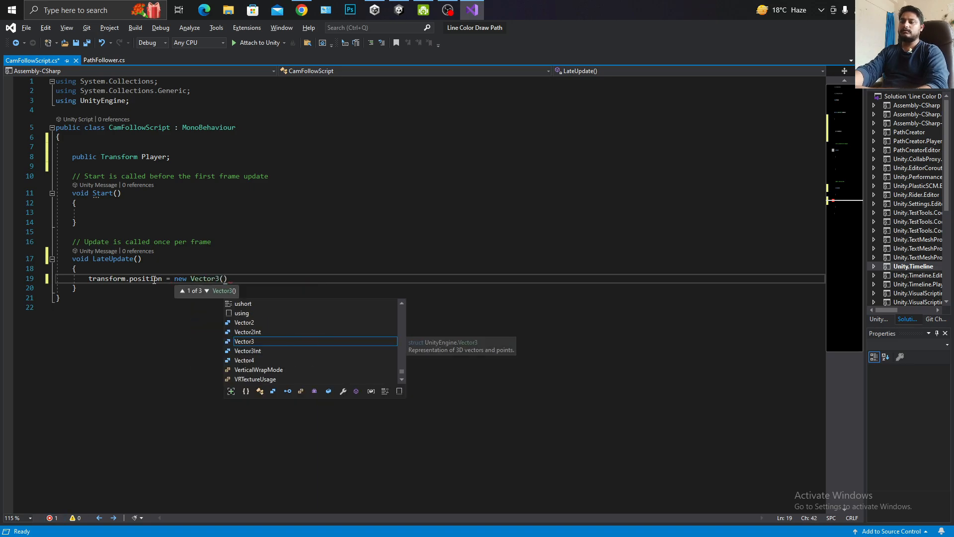
pyautogui.write('.')
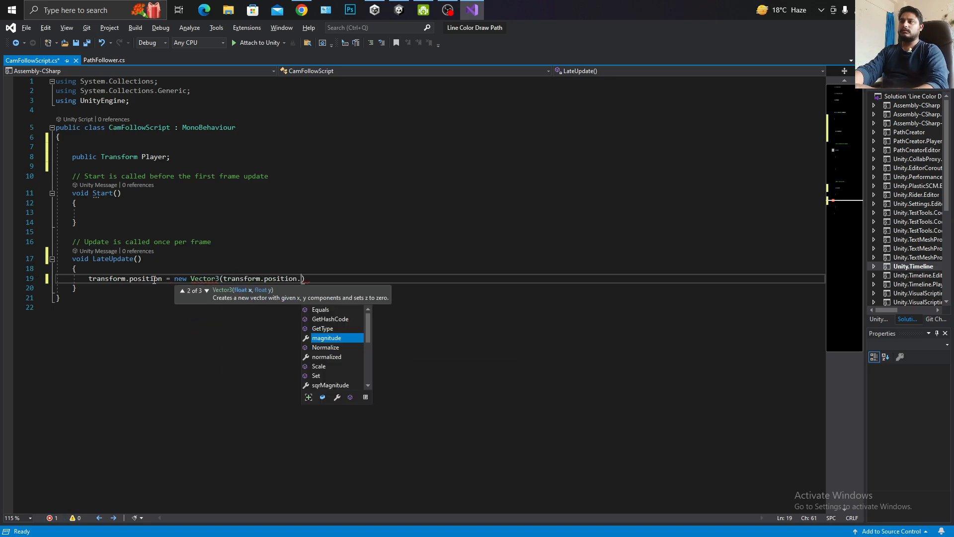
pyautogui.press('BackSpace')
pyautogui.press('BackSpace')
pyautogui.press('BackSpace')
pyautogui.press('BackSpace')
pyautogui.press('BackSpace')
pyautogui.press('BackSpace')
pyautogui.press('BackSpace')
pyautogui.press('BackSpace')
pyautogui.press('BackSpace')
pyautogui.press('BackSpace')
pyautogui.press('BackSpace')
pyautogui.press('BackSpace')
pyautogui.press('BackSpace')
pyautogui.press('BackSpace')
pyautogui.press('BackSpace')
pyautogui.press('BackSpace')
pyautogui.press('BackSpace')
pyautogui.press('BackSpace')
pyautogui.press('BackSpace')
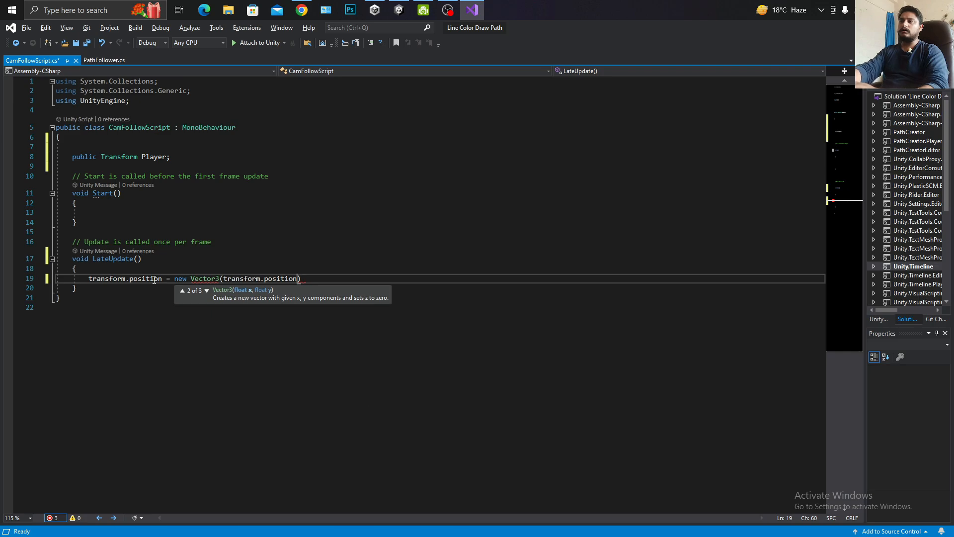
# Enter Player.transform.position.x as the Vector3's first argument and start the second one with transform.position.
pyautogui.write('Player.')
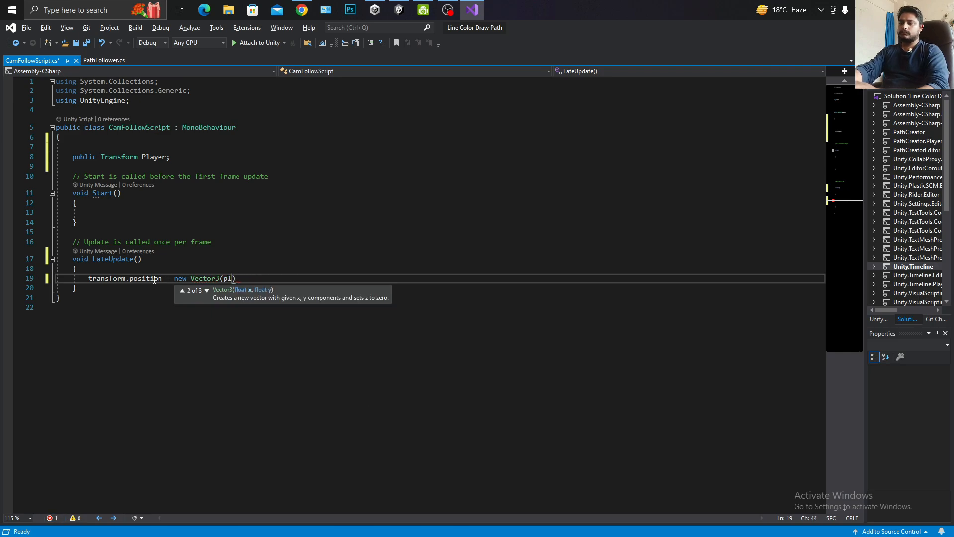
pyautogui.write('transform.position.')
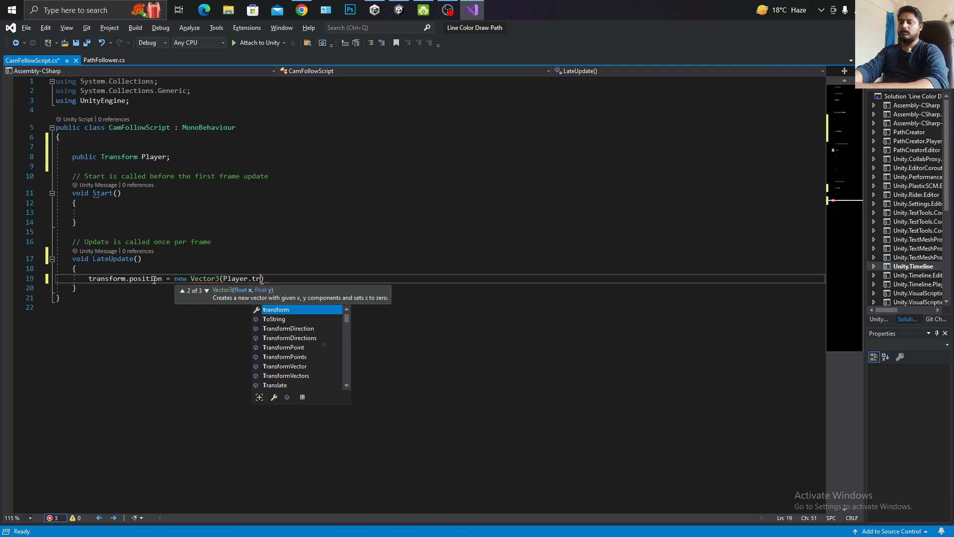
pyautogui.write('x, transform.')
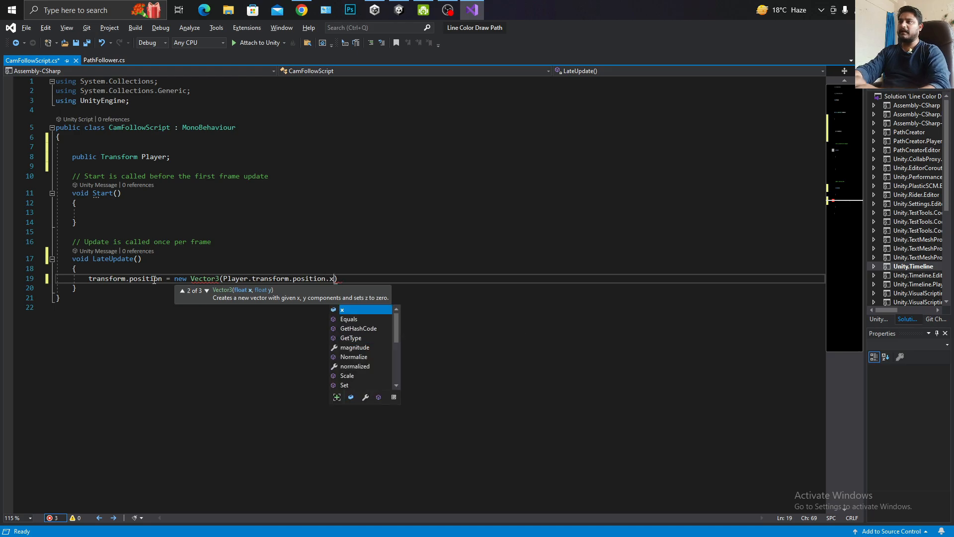
pyautogui.write('position')
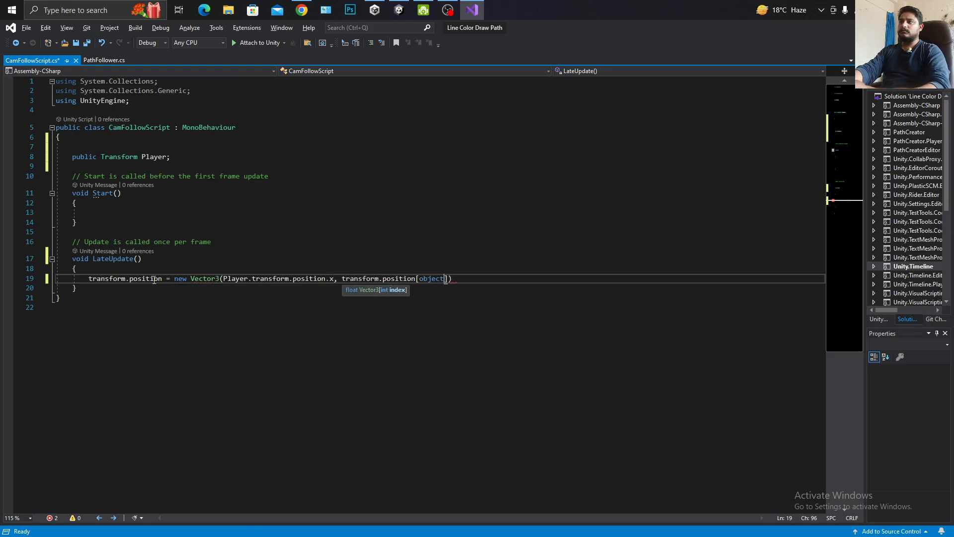
pyautogui.press('Delete')
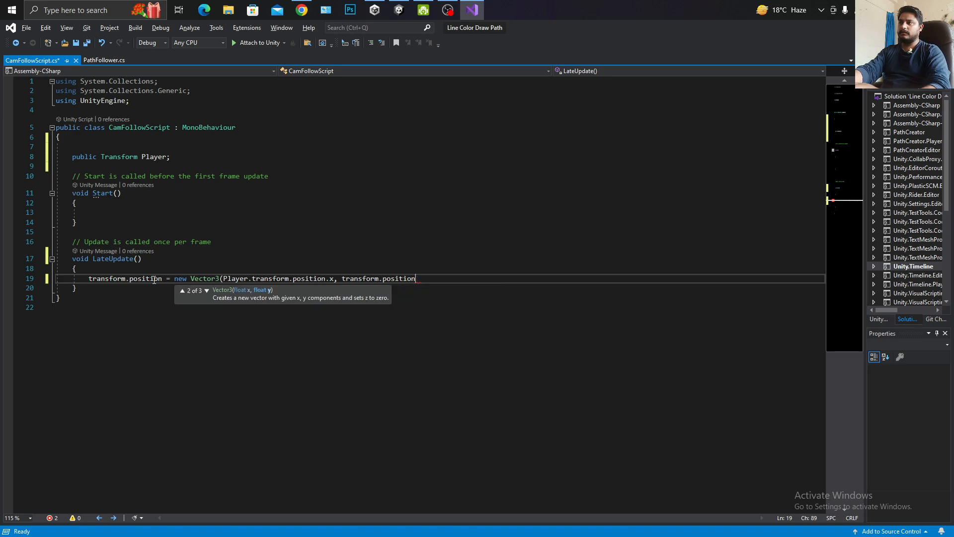
# Complete the Vector3 with transform.position.y and Player.transform.position.z - 8f, close the statement, and save the script.
pyautogui.write('.y, Player')
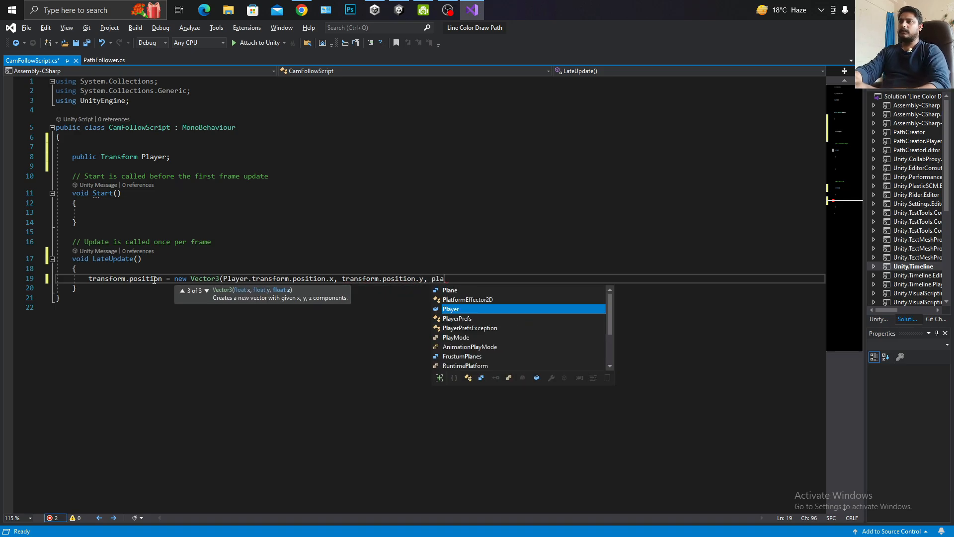
pyautogui.write('.transform.position.')
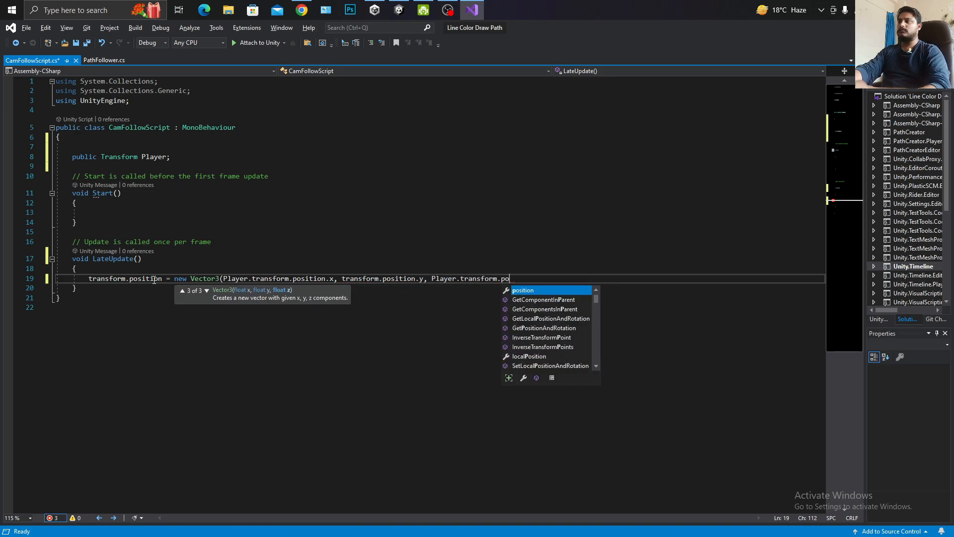
pyautogui.write('z')
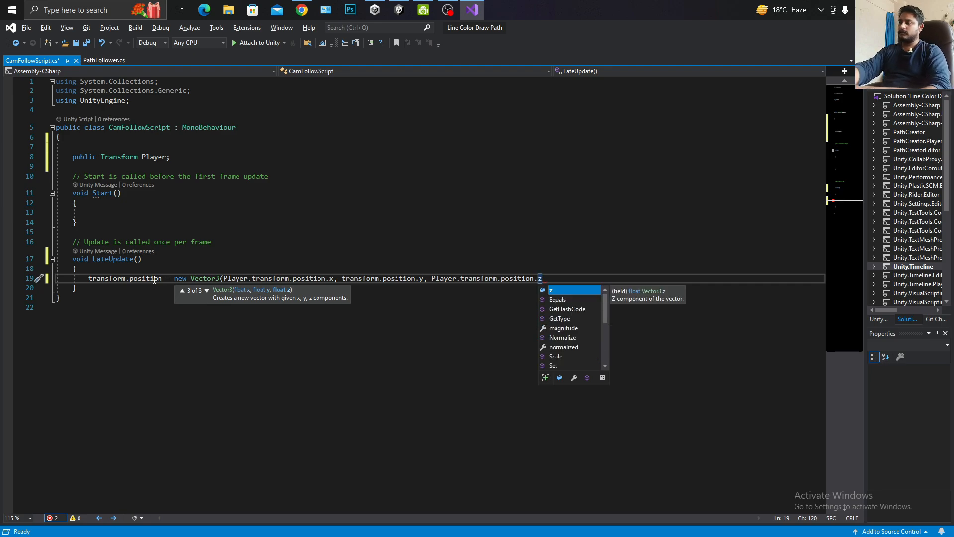
pyautogui.write(');')
pyautogui.hotkey('alt', 'Tab')
pyautogui.hotkey('alt', 'Tab')
pyautogui.press('BackSpace')
pyautogui.press('BackSpace')
pyautogui.write('- 8f')
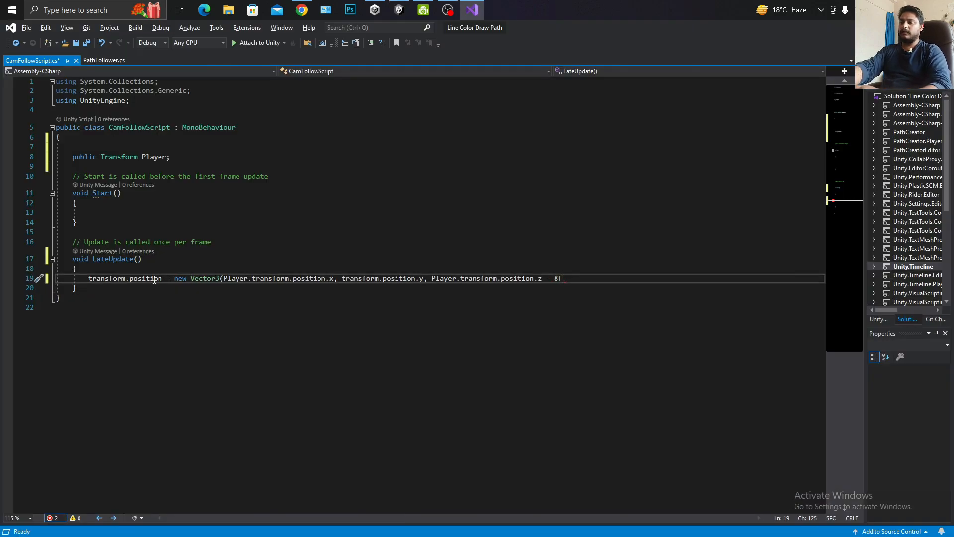
pyautogui.write(');')
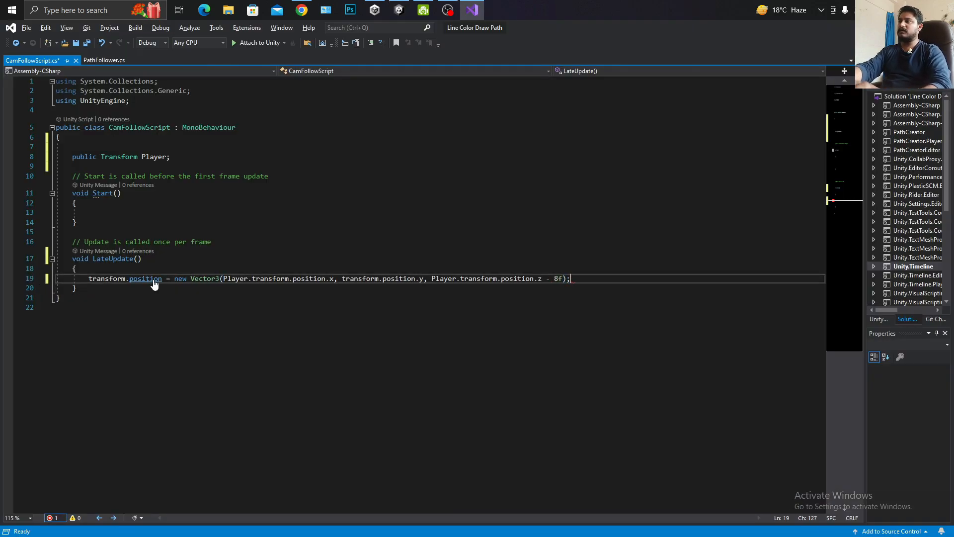
pyautogui.hotkey('ctrl', 's')
# In Unity, attach CamFollowScript to the Main Camera, save the scene, and assign the Player object to the script's Player field.
pyautogui.hotkey('alt', 'Tab')
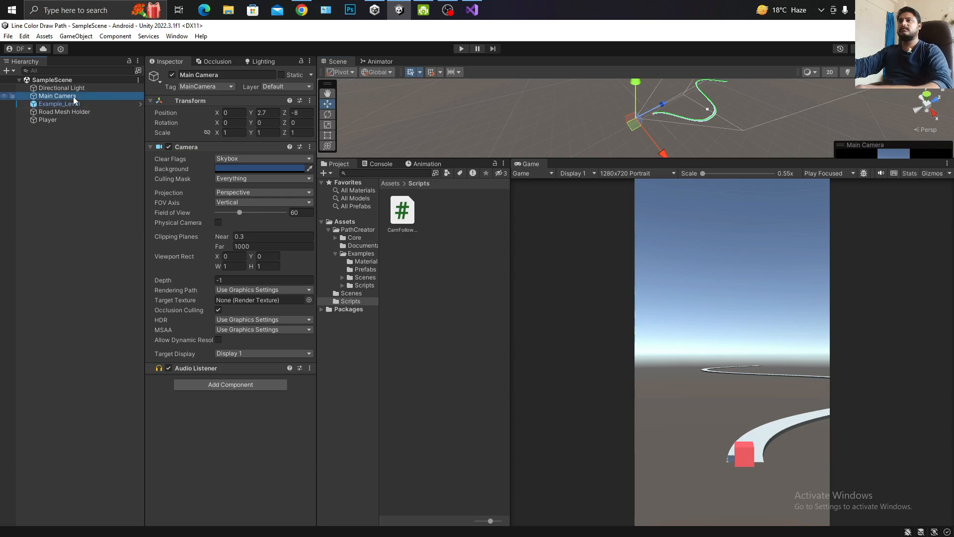
pyautogui.moveTo(403, 218); pyautogui.dragTo(211, 410)
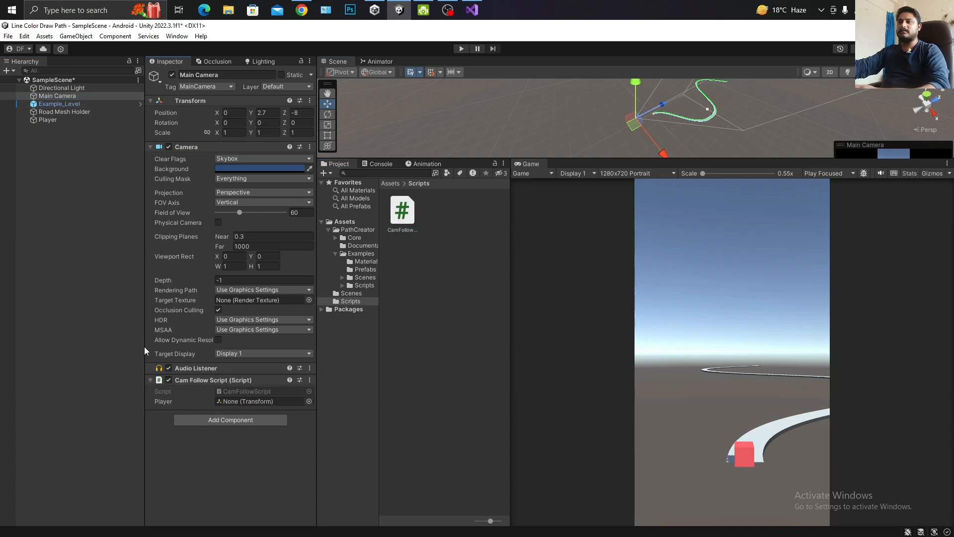
pyautogui.hotkey('ctrl', 's')
pyautogui.moveTo(50, 119); pyautogui.dragTo(238, 404)
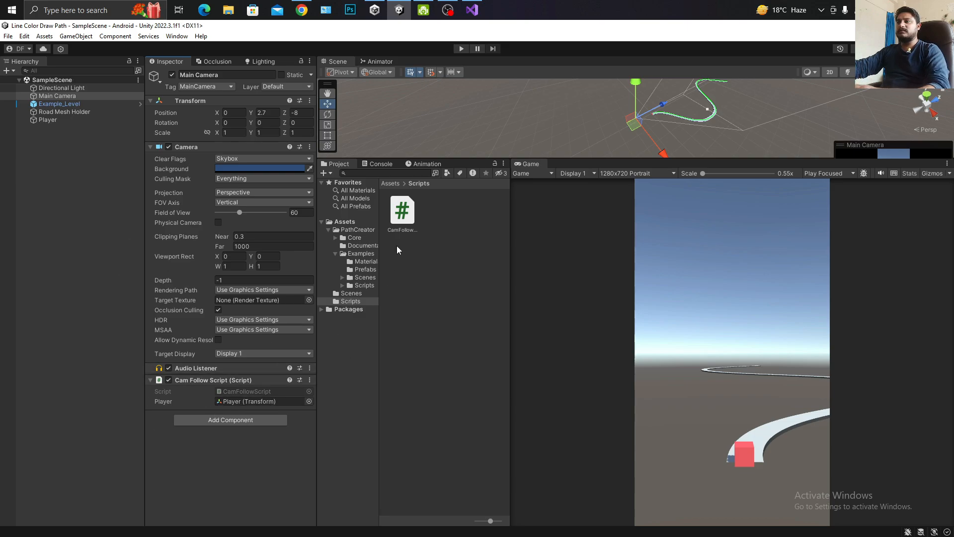
# Play-test the scene to check how the camera follows the cube along the road, and stop play mode.
pyautogui.click(461, 48)
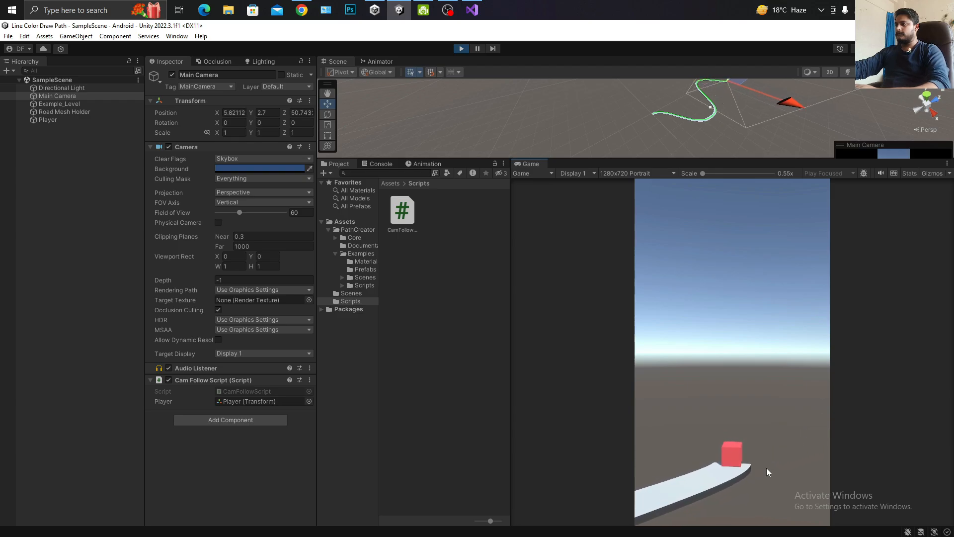
pyautogui.click(461, 49)
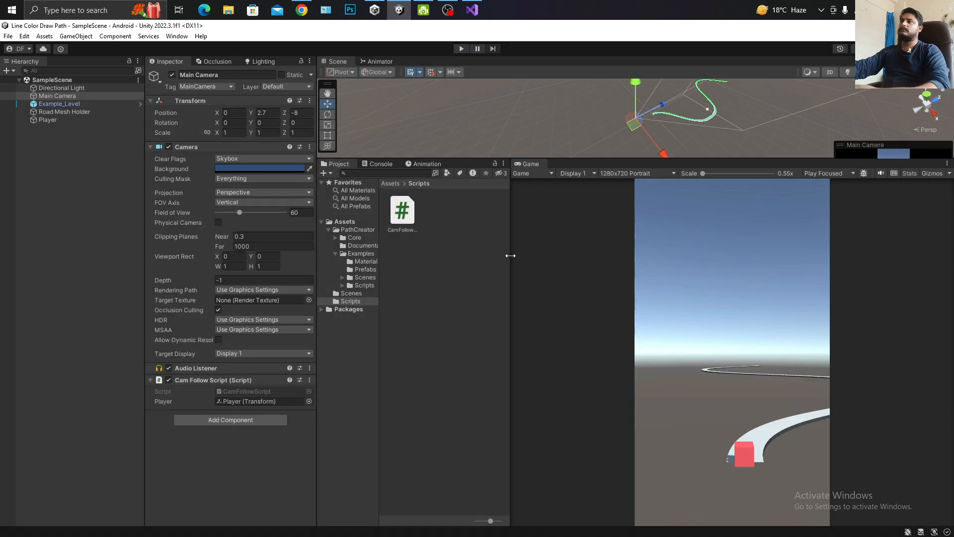